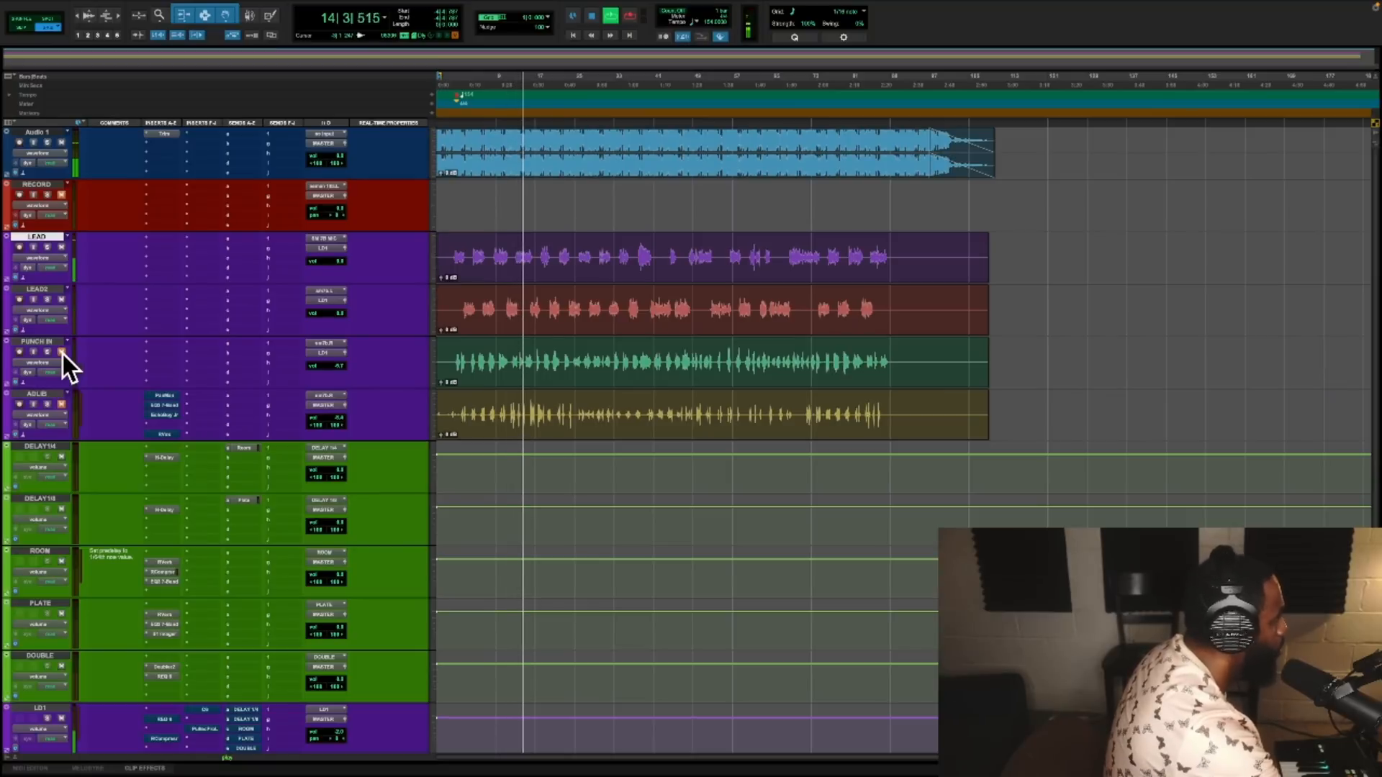
Stop playback and check the LEAD, LEAD2 and PUNCH IN vocal tracks, briefly soloing LEAD.
key("space")
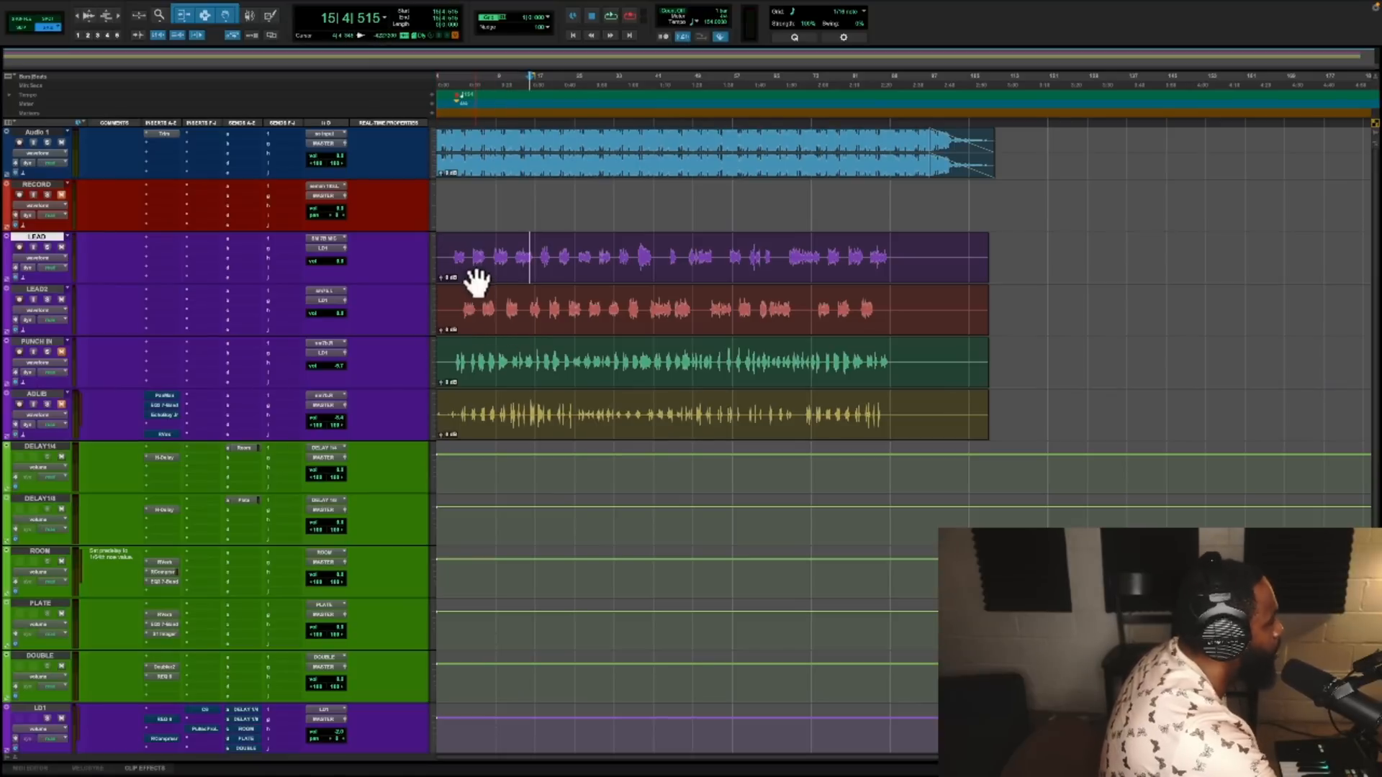
key("ctrl+]")
left_click(47, 290)
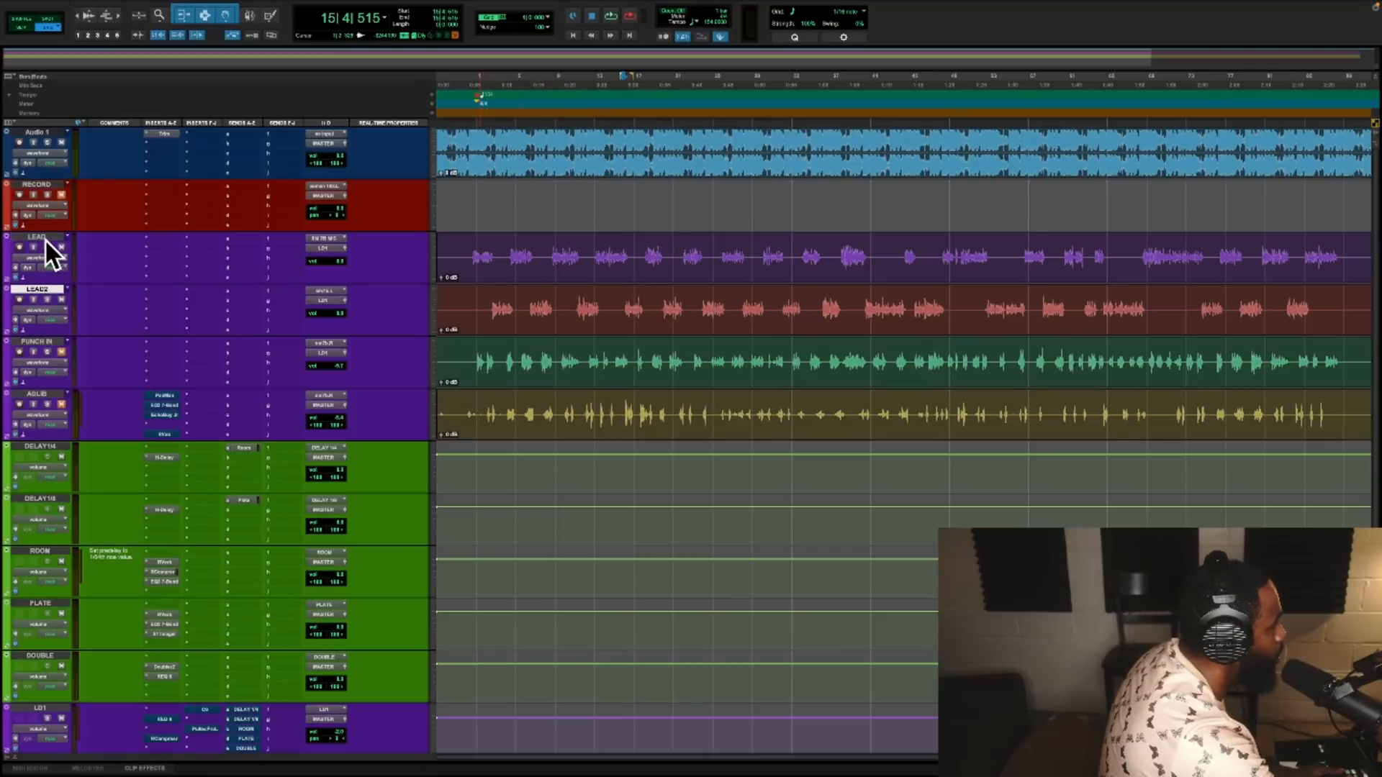
left_click(46, 238)
left_click(43, 290)
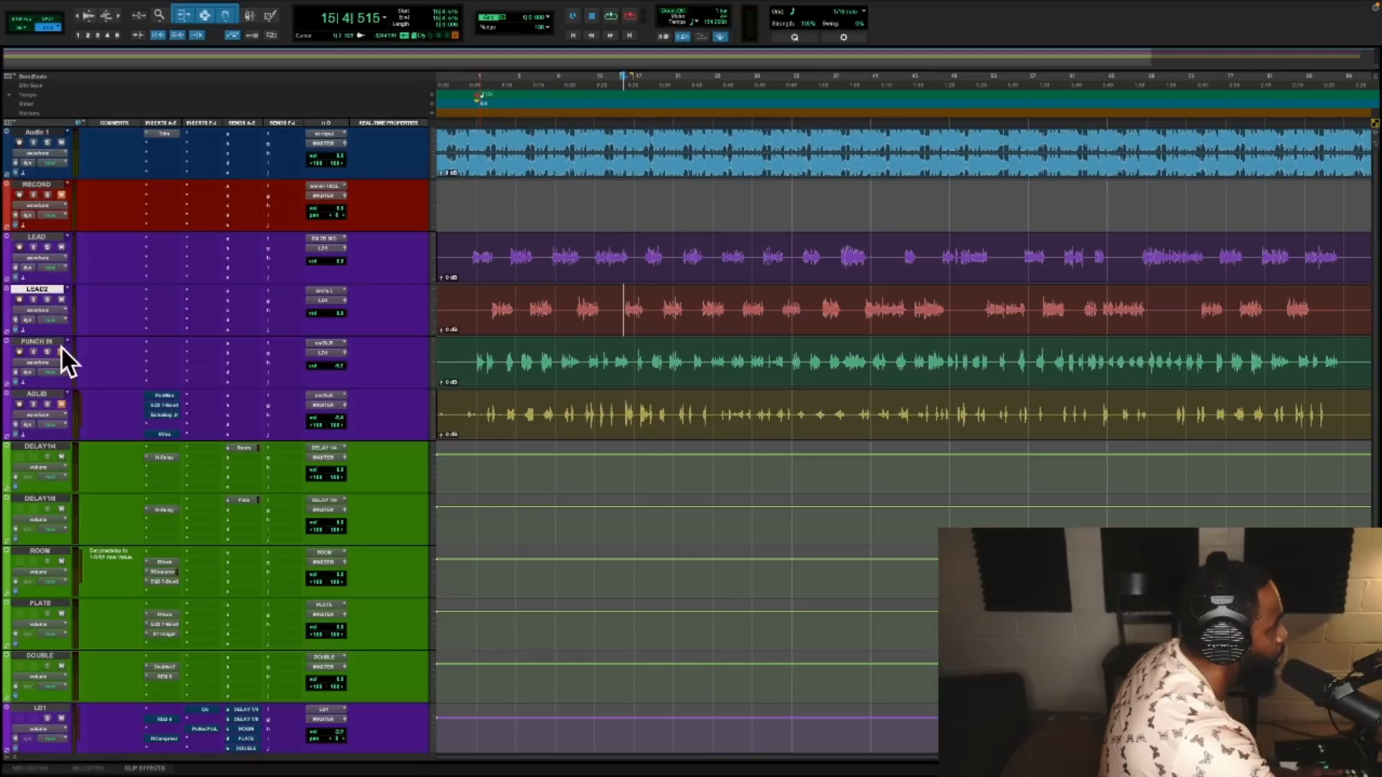
left_click(46, 341)
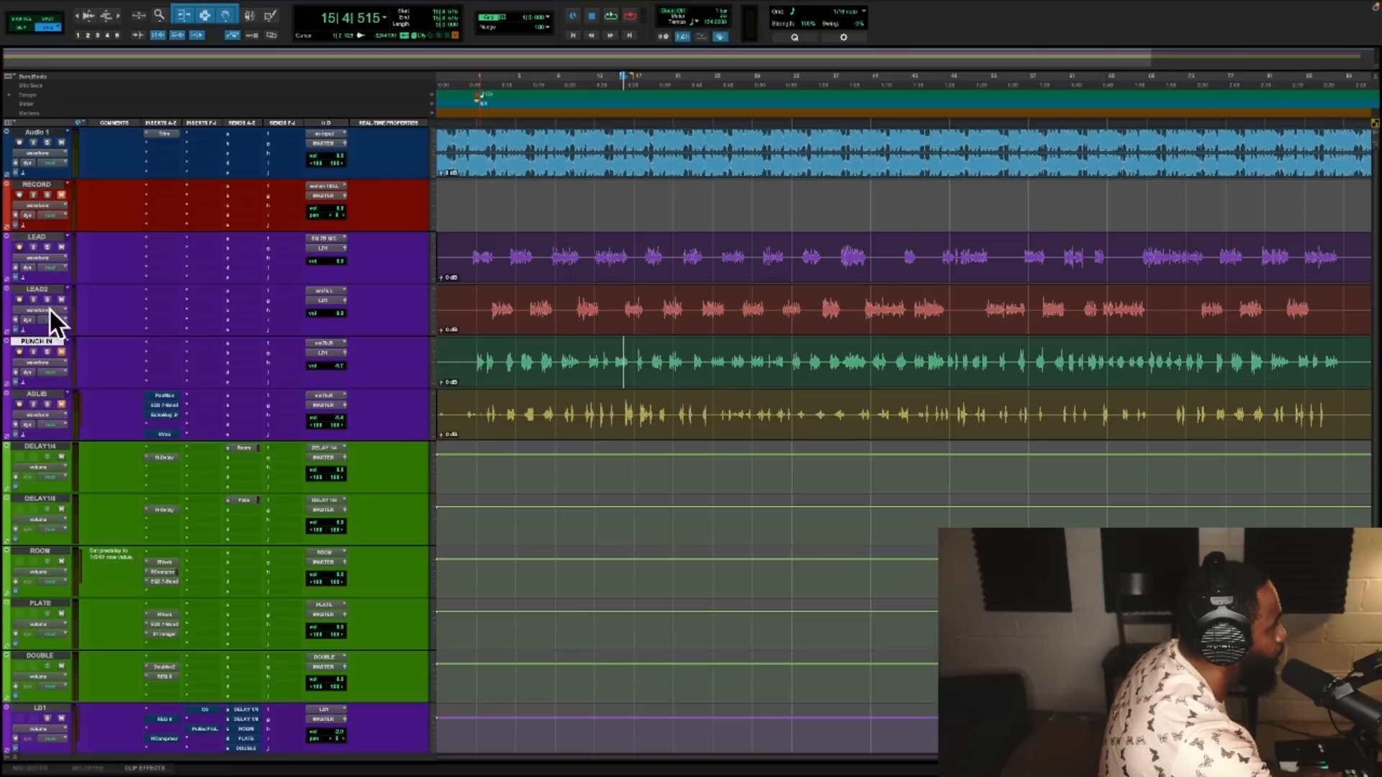
left_click(45, 288)
left_click(47, 247)
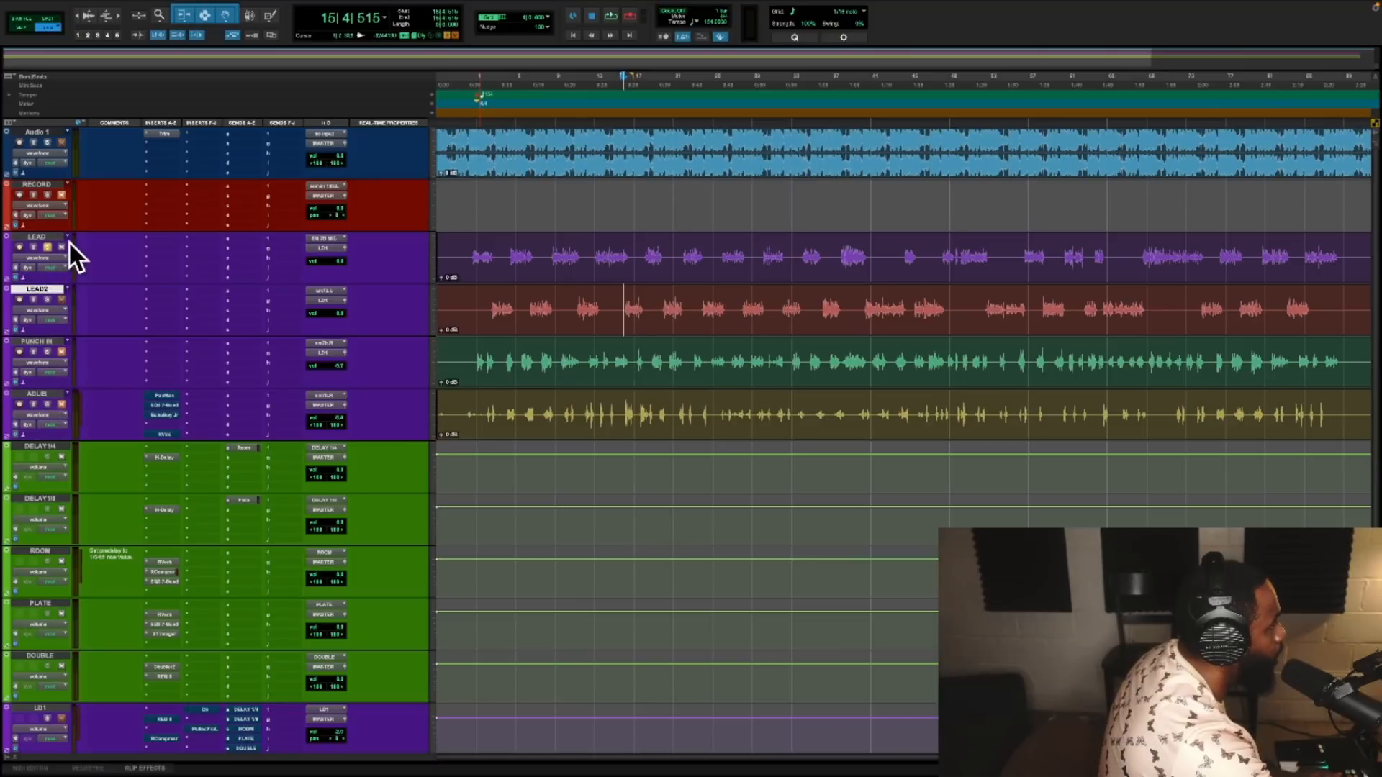
left_click(48, 247)
Place the playback start on the LEAD track at bar 1|1|000.
left_click(577, 253)
left_click(563, 297)
left_click(556, 251)
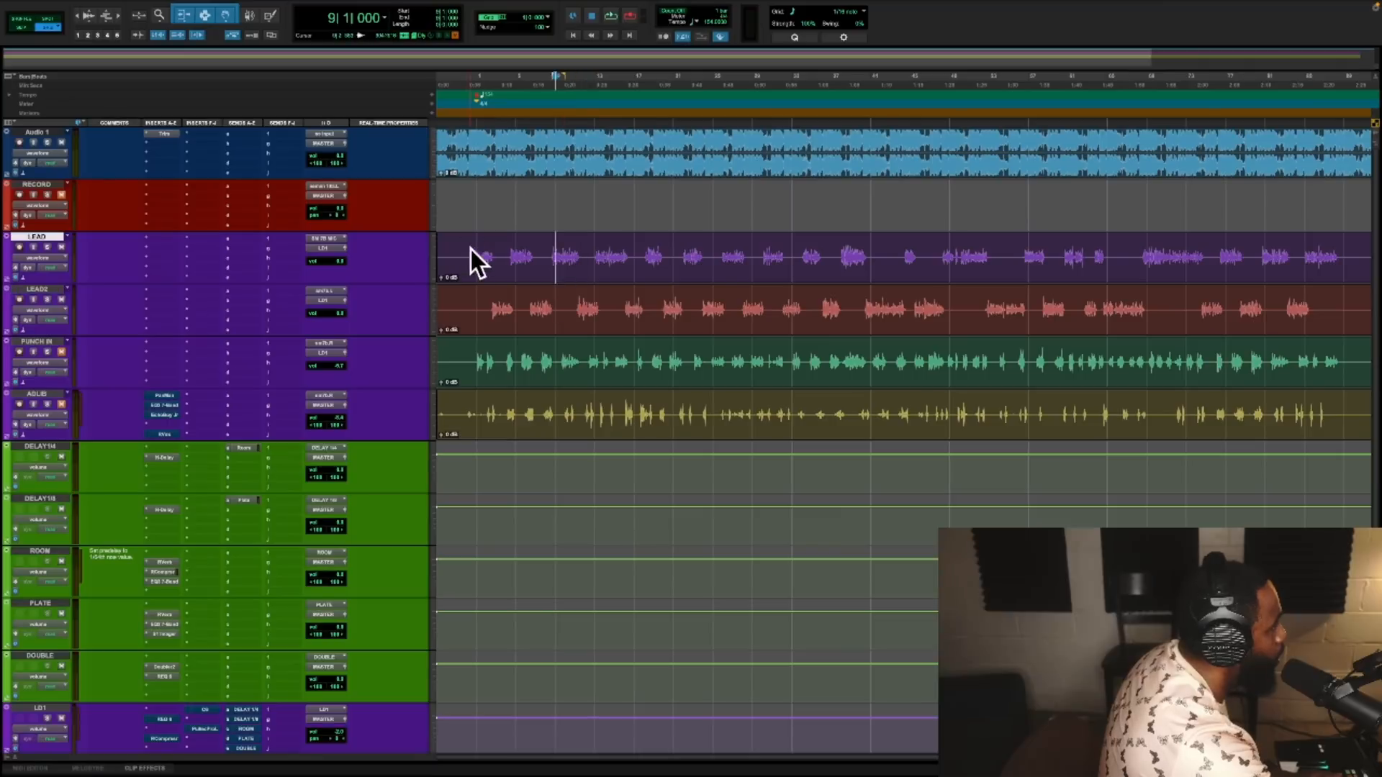
left_click(468, 252)
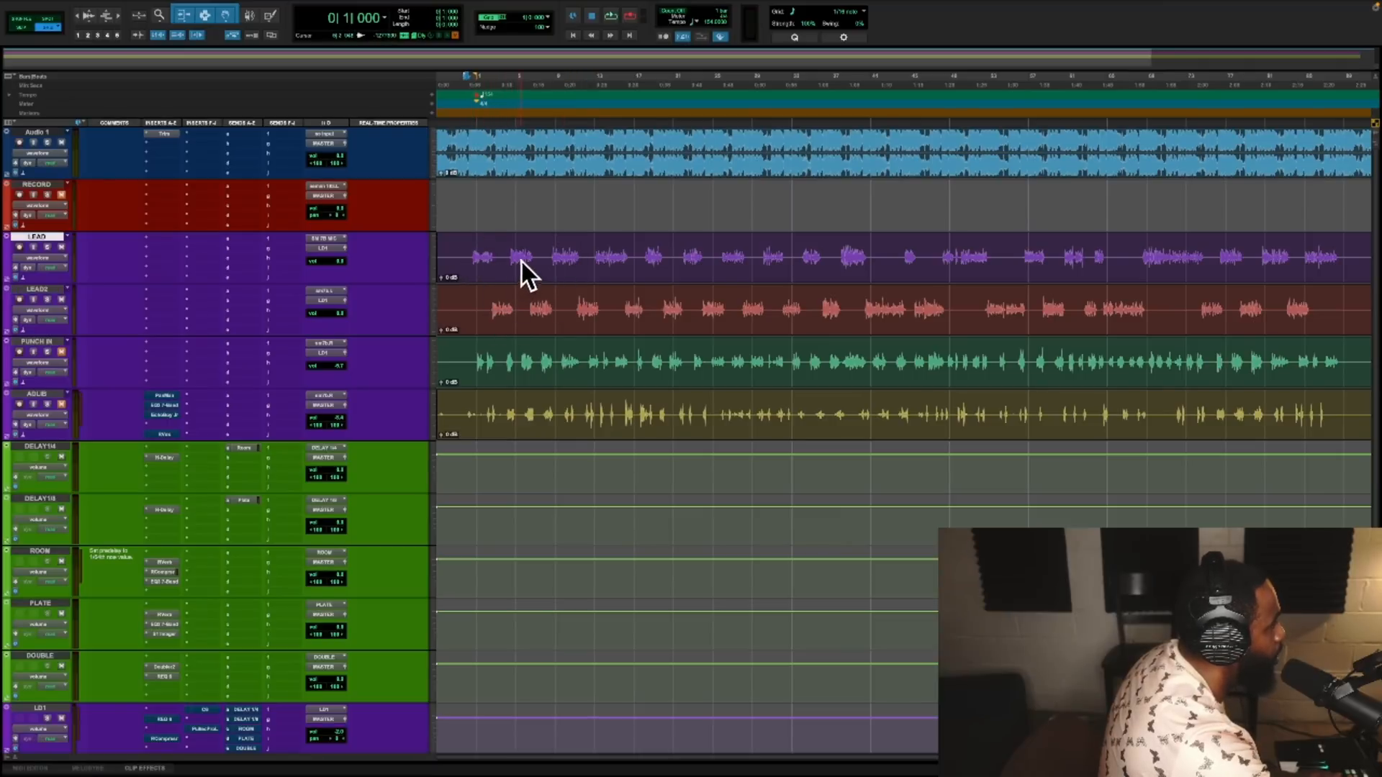
key("Return")
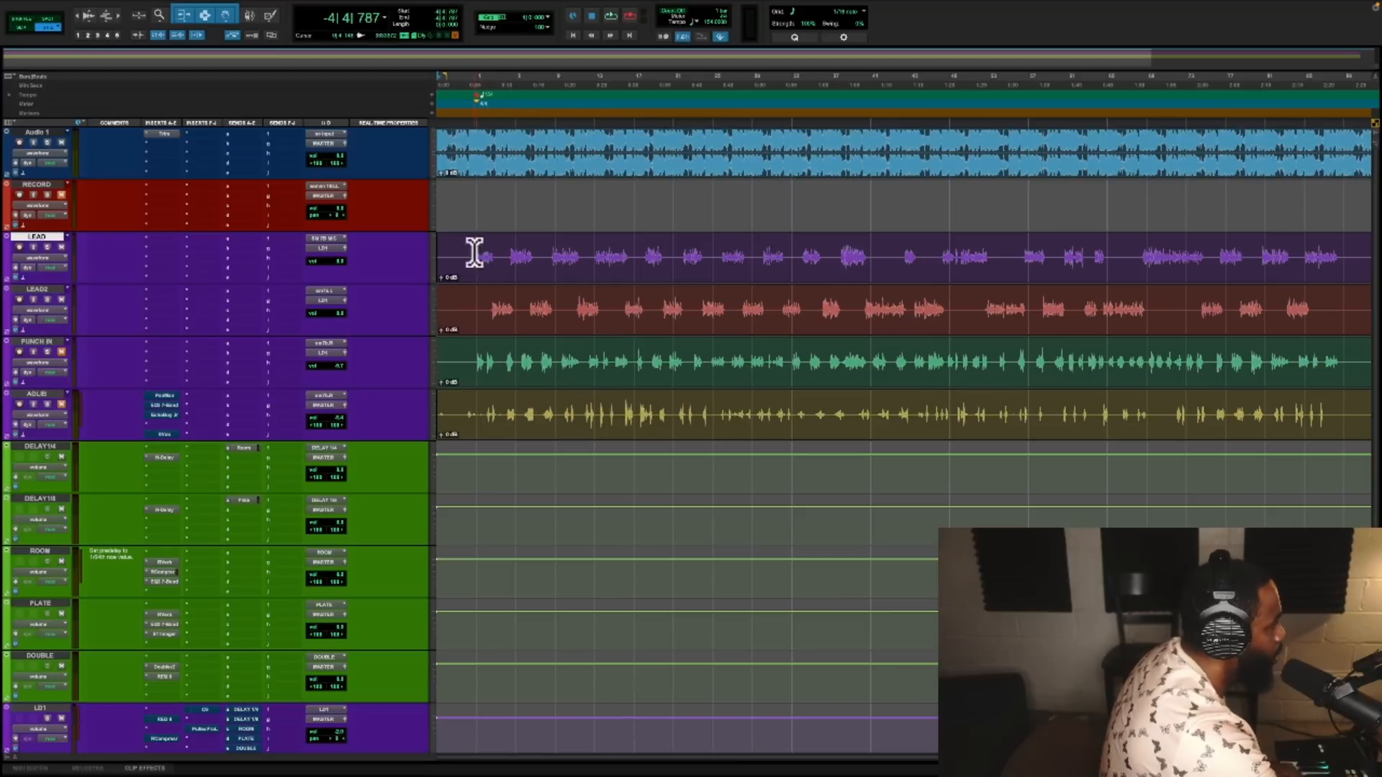
left_click(479, 254)
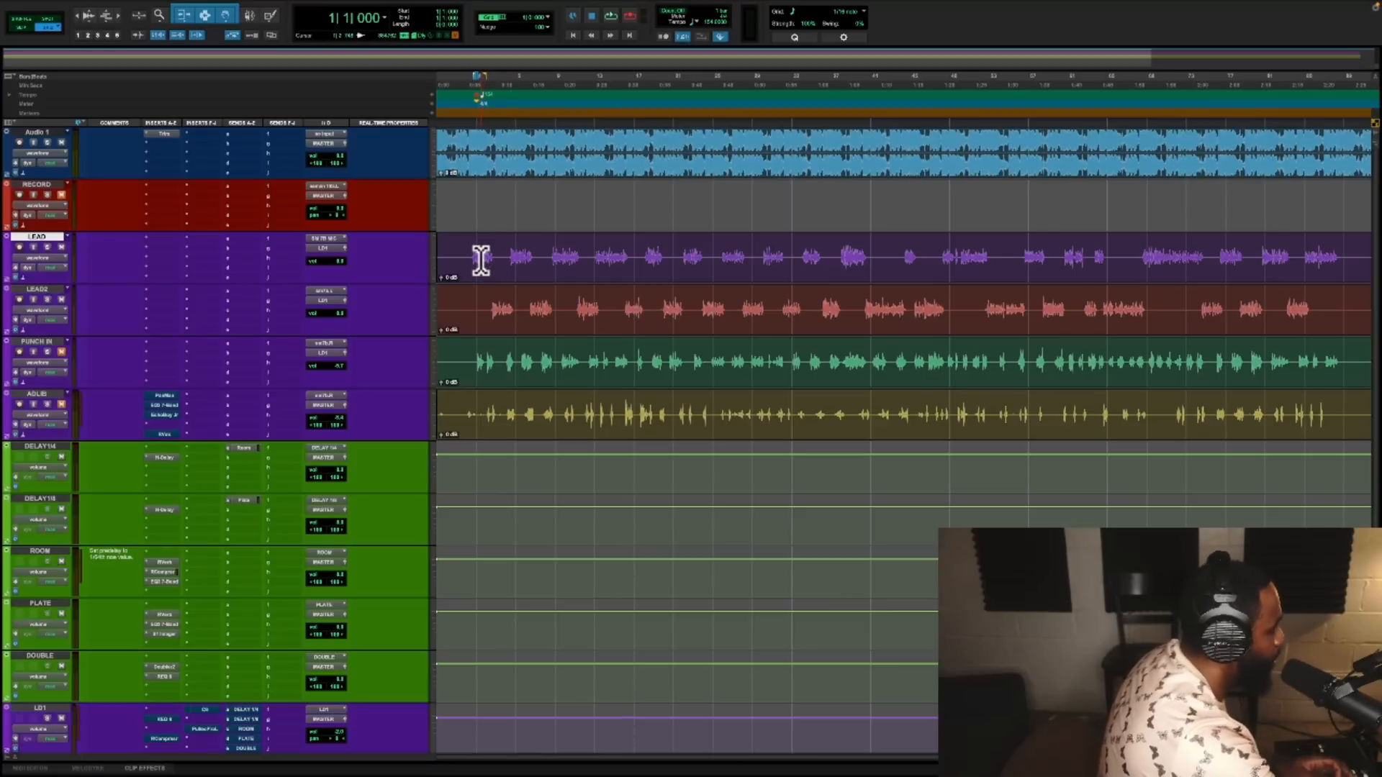
Open the RCompressor insert of the LD1 channel in the mixer and position its window clear of the LD1 inserts and sends.
key("ctrl+equal")
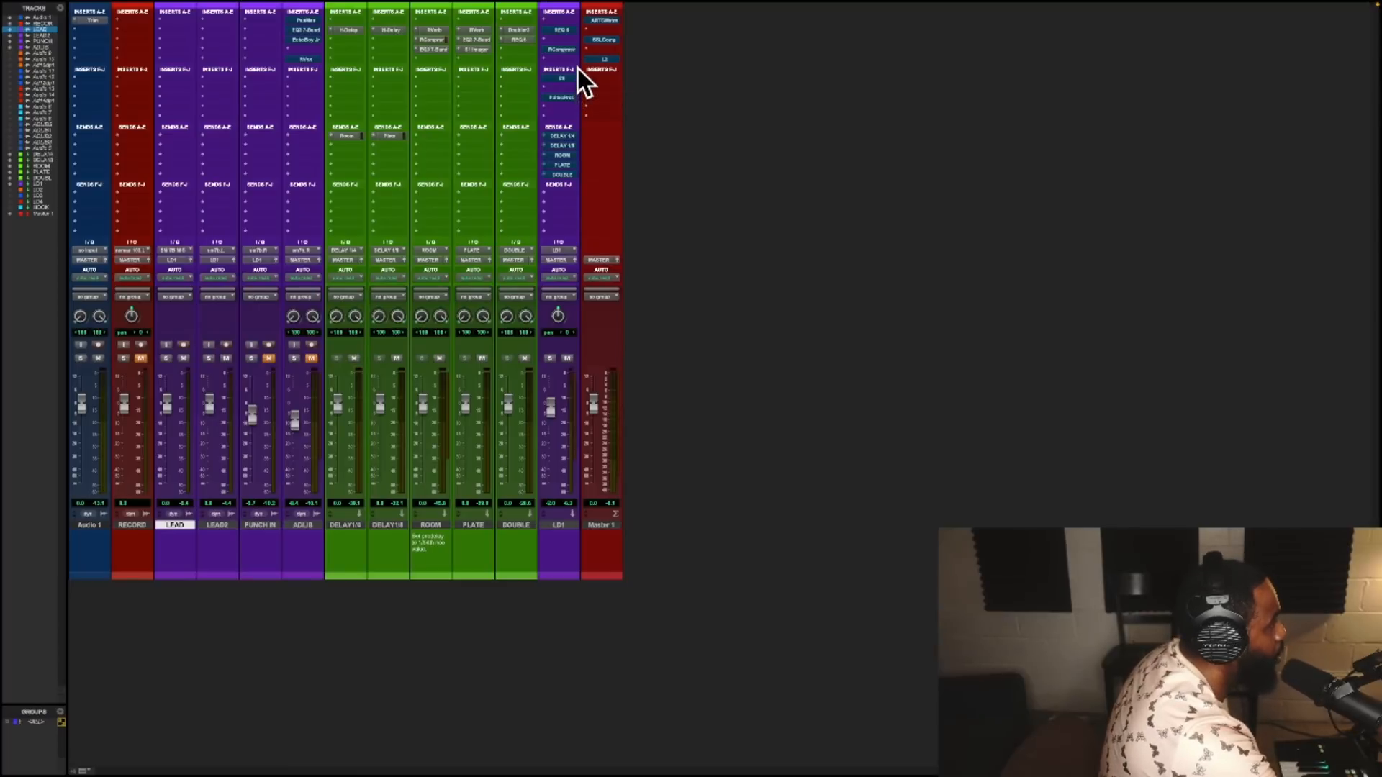
left_click(562, 49)
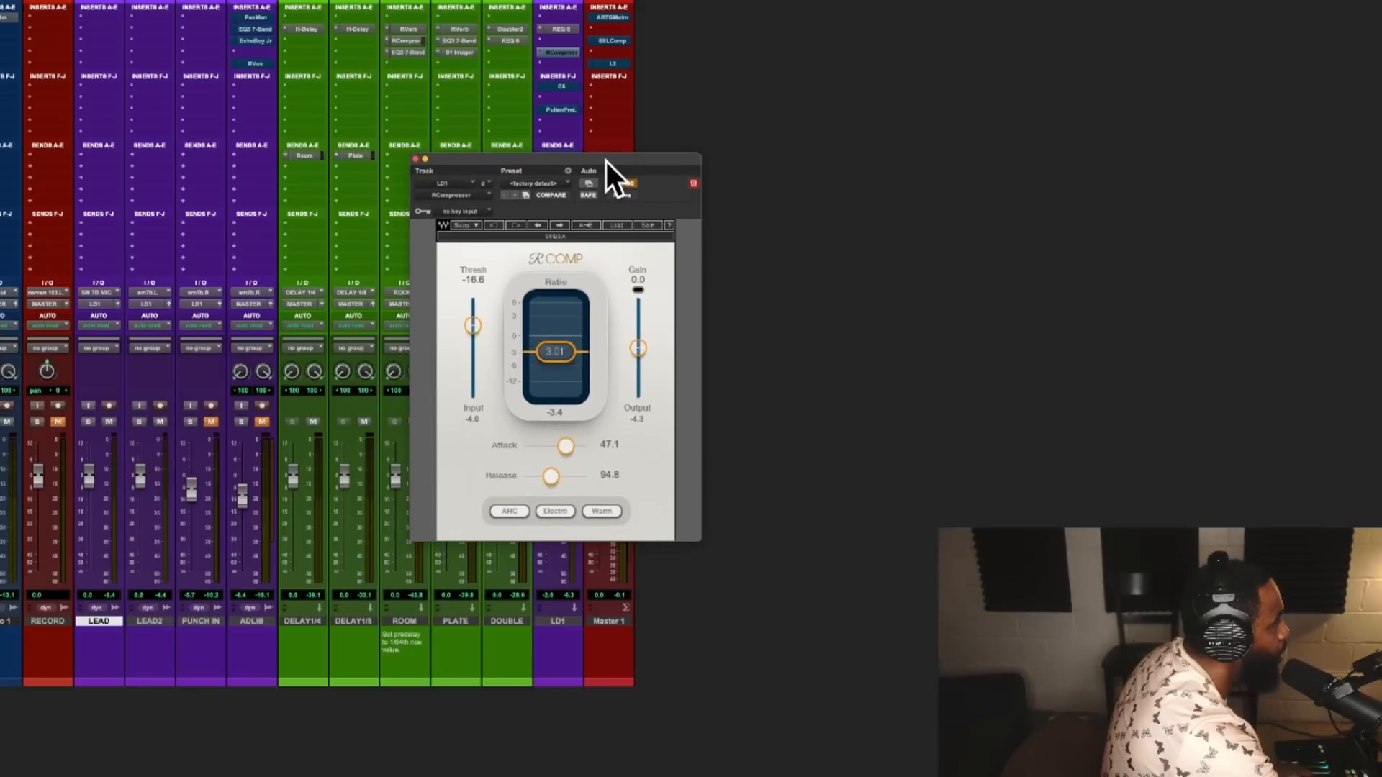
left_click_drag(606, 161, 707, 115)
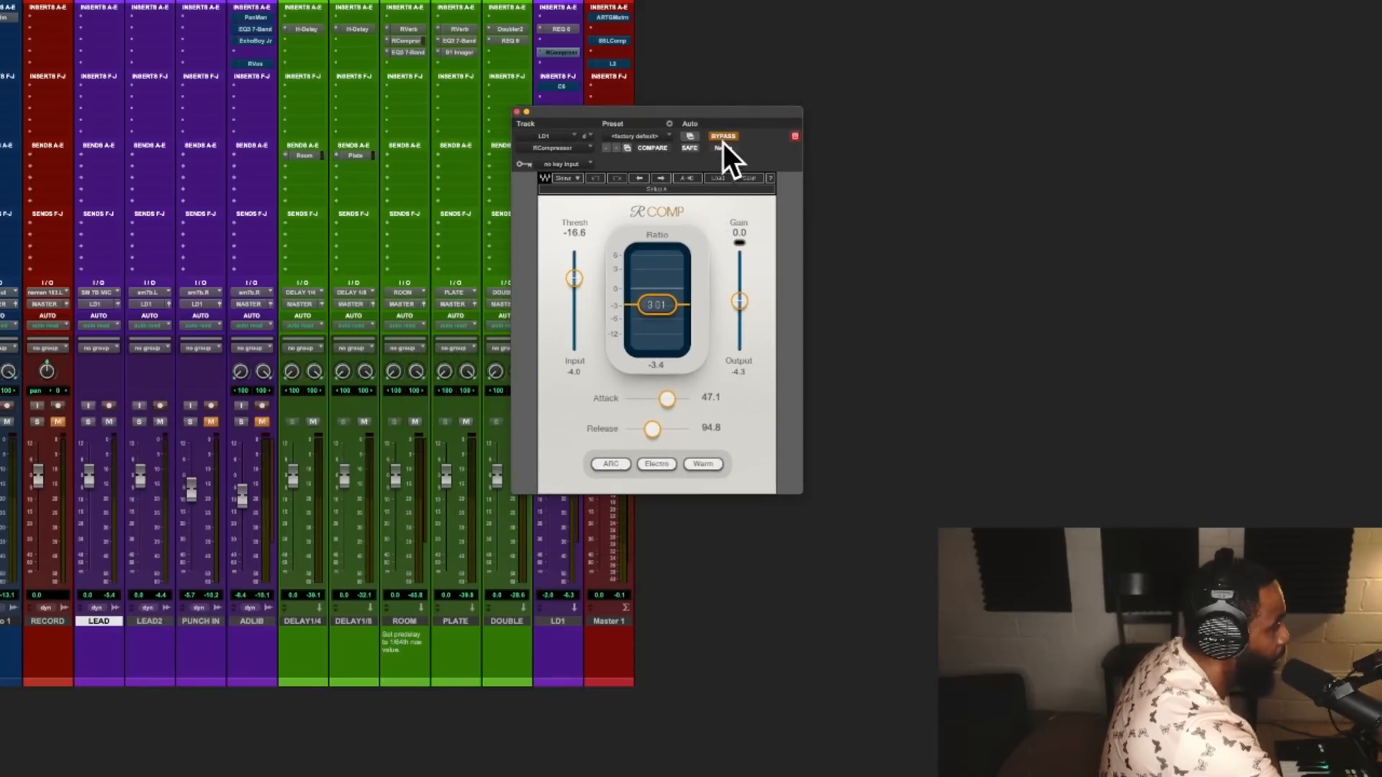
left_click_drag(661, 157, 633, 296)
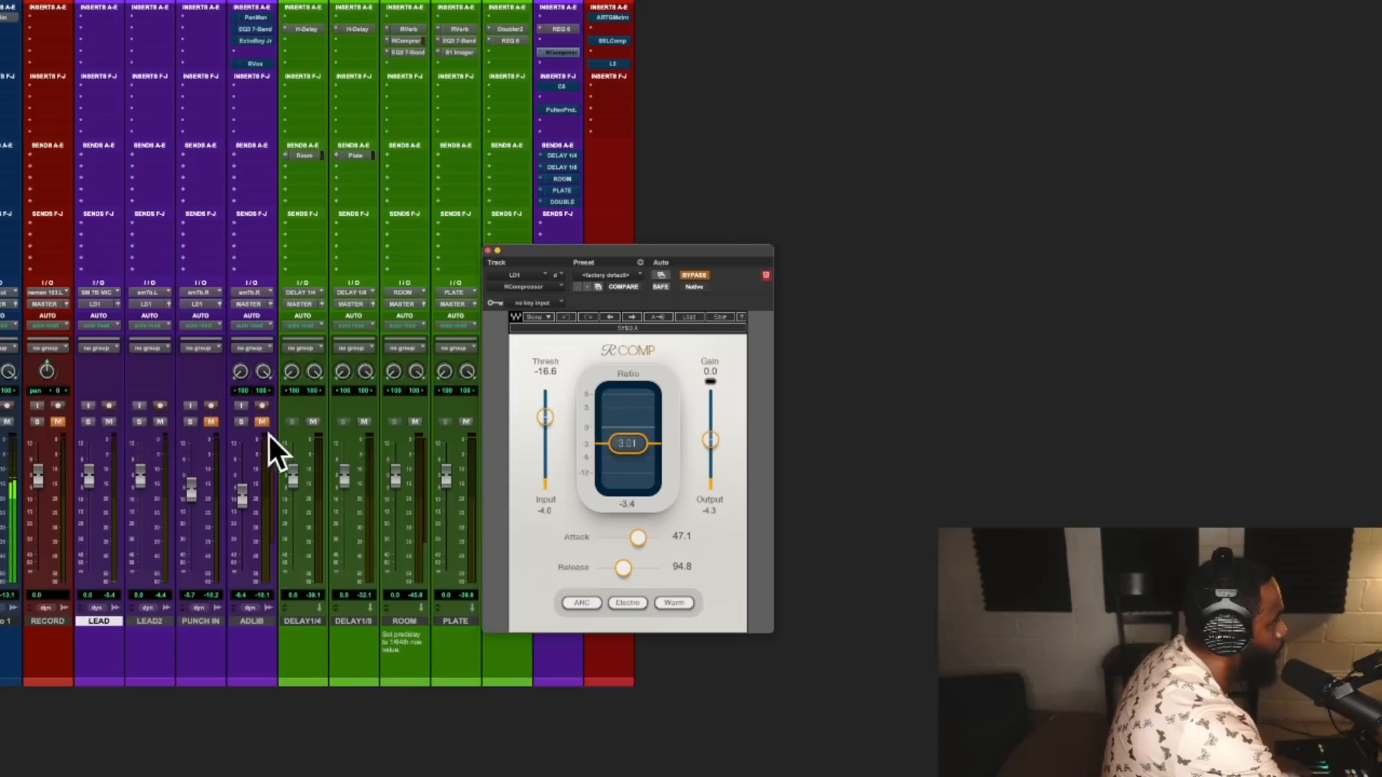
Unmute the PUNCH IN and ADLIB tracks.
left_click(222, 426)
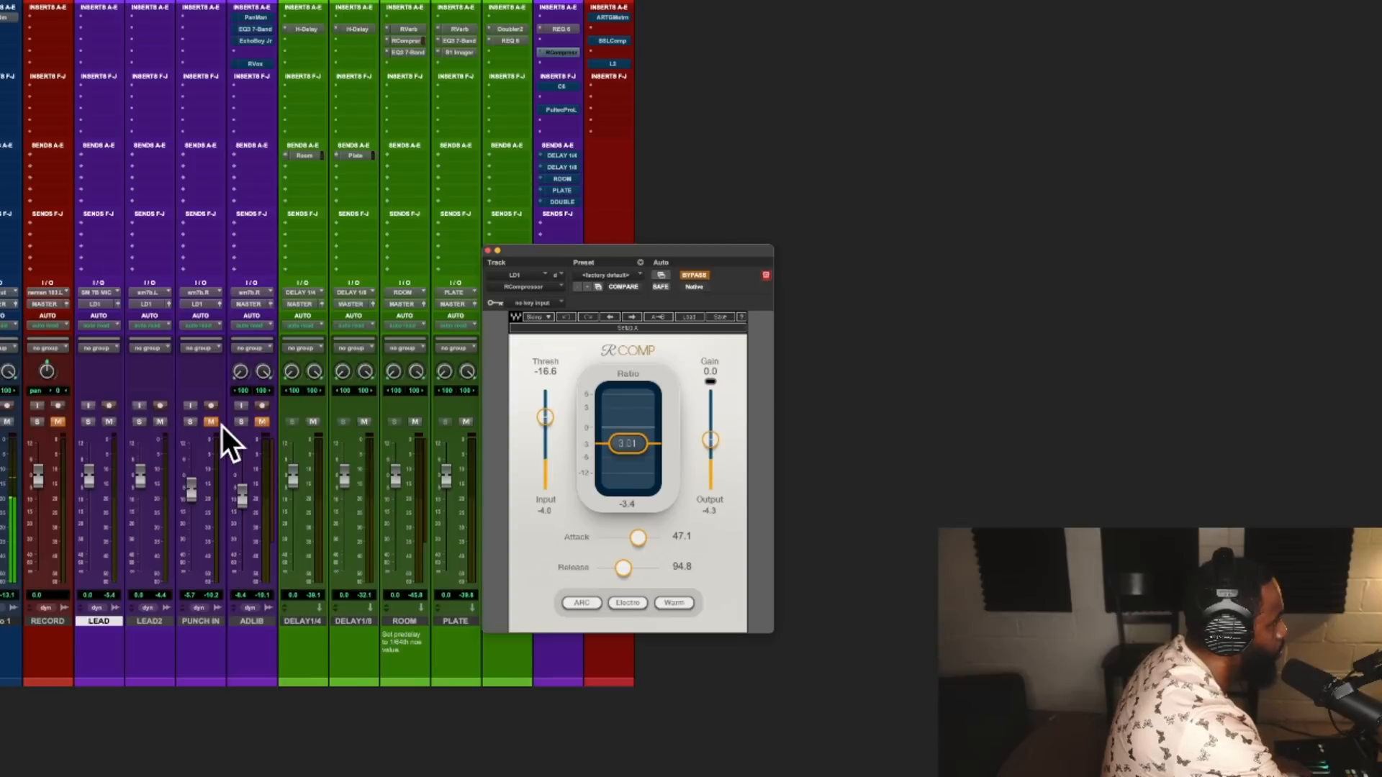
left_click(262, 422)
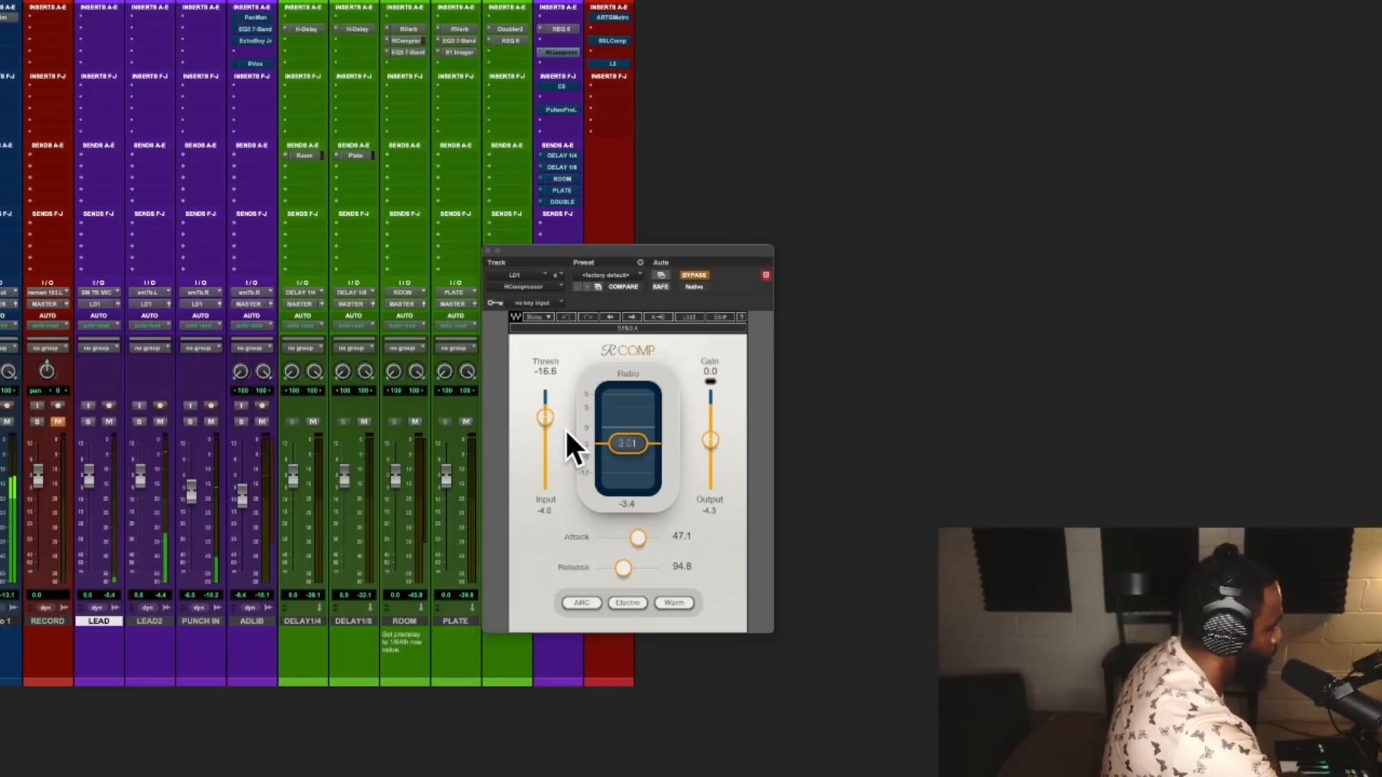
Take the LD1 RCompressor out of bypass and reset it to the factory default preset.
left_click(692, 275)
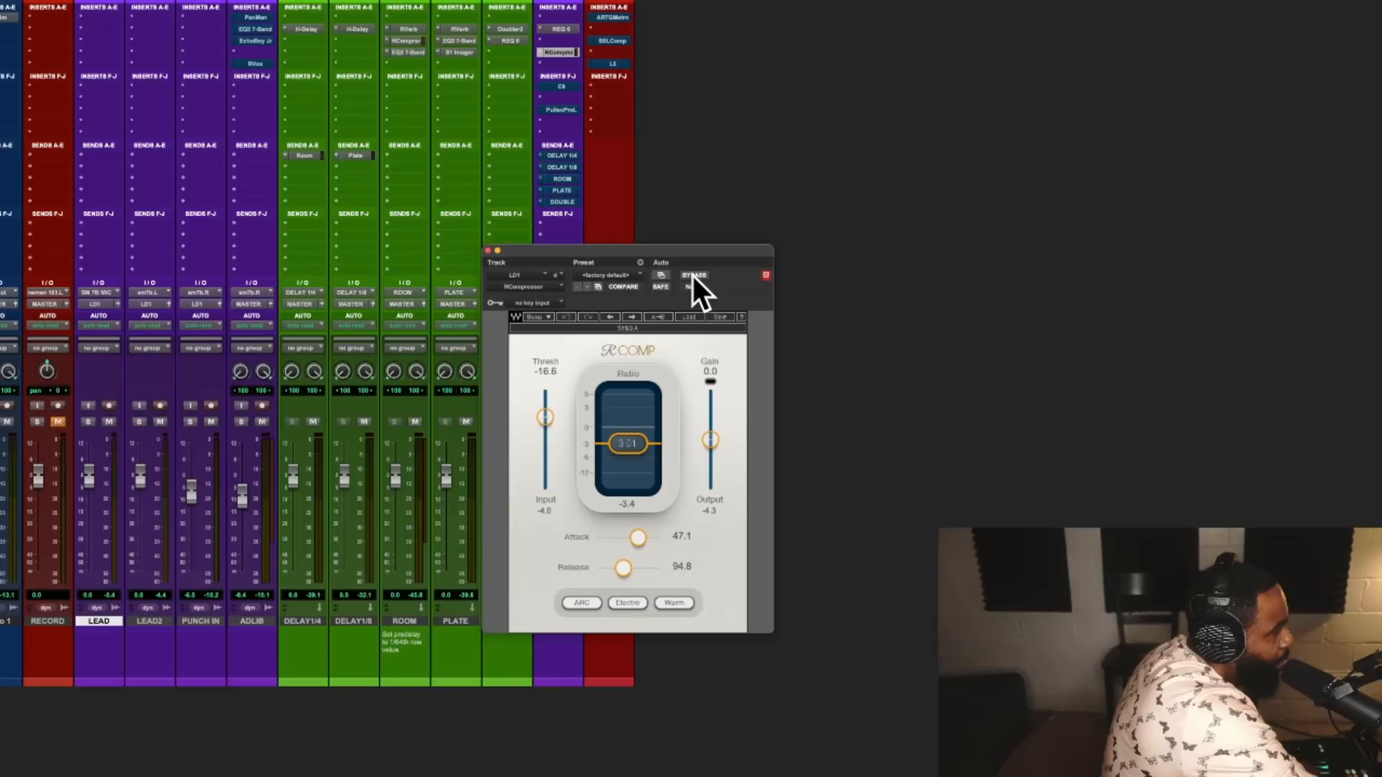
left_click(603, 274)
left_click(613, 279)
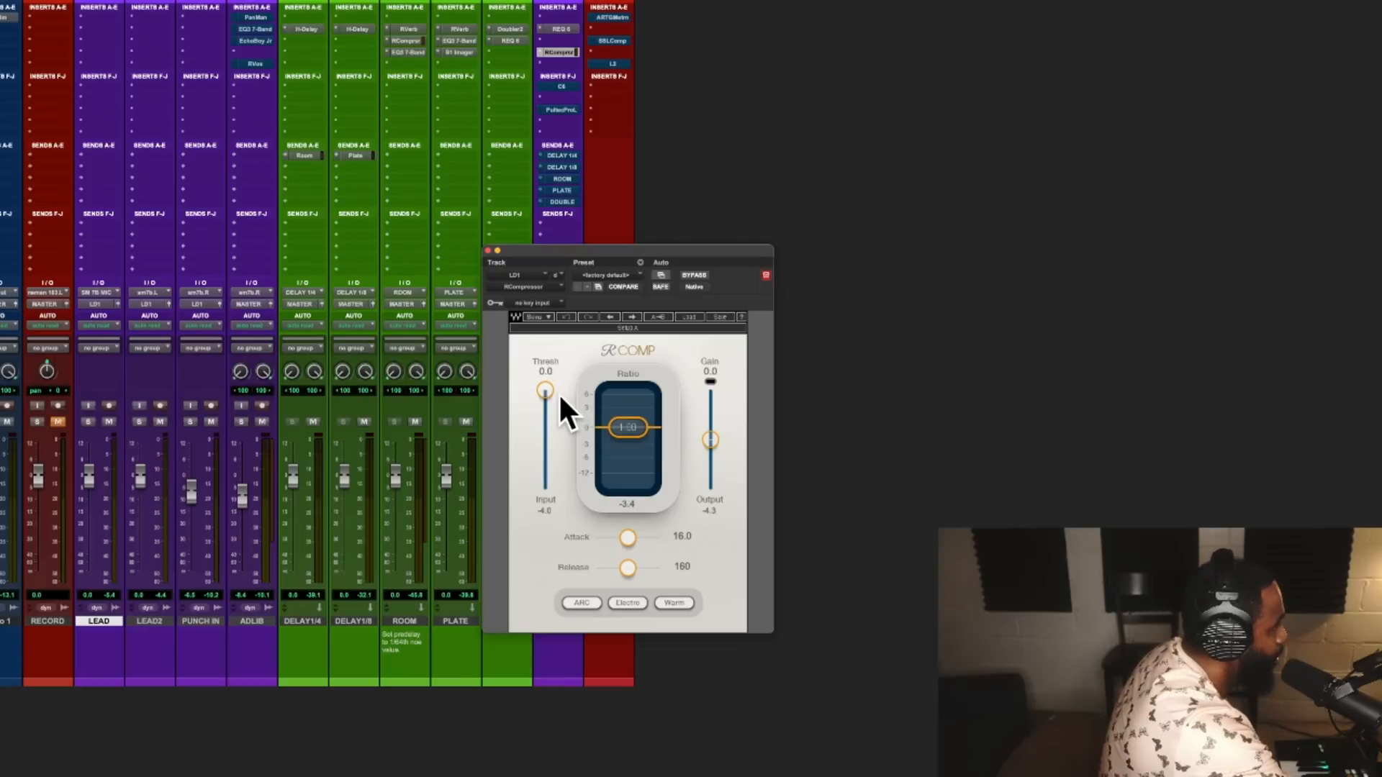
During playback, set the compressor's ratio to 3.62 and its threshold to -16.0.
key("space")
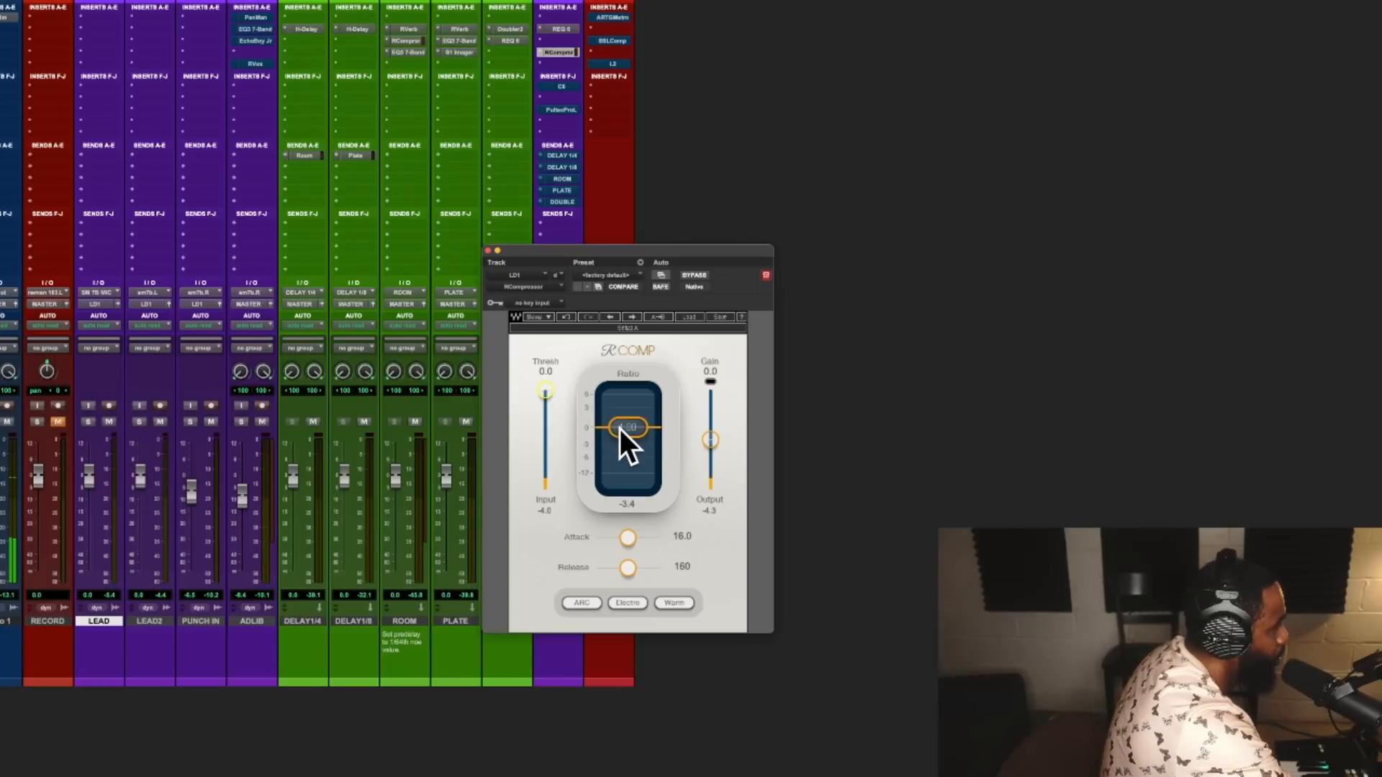
left_click_drag(625, 432, 624, 450)
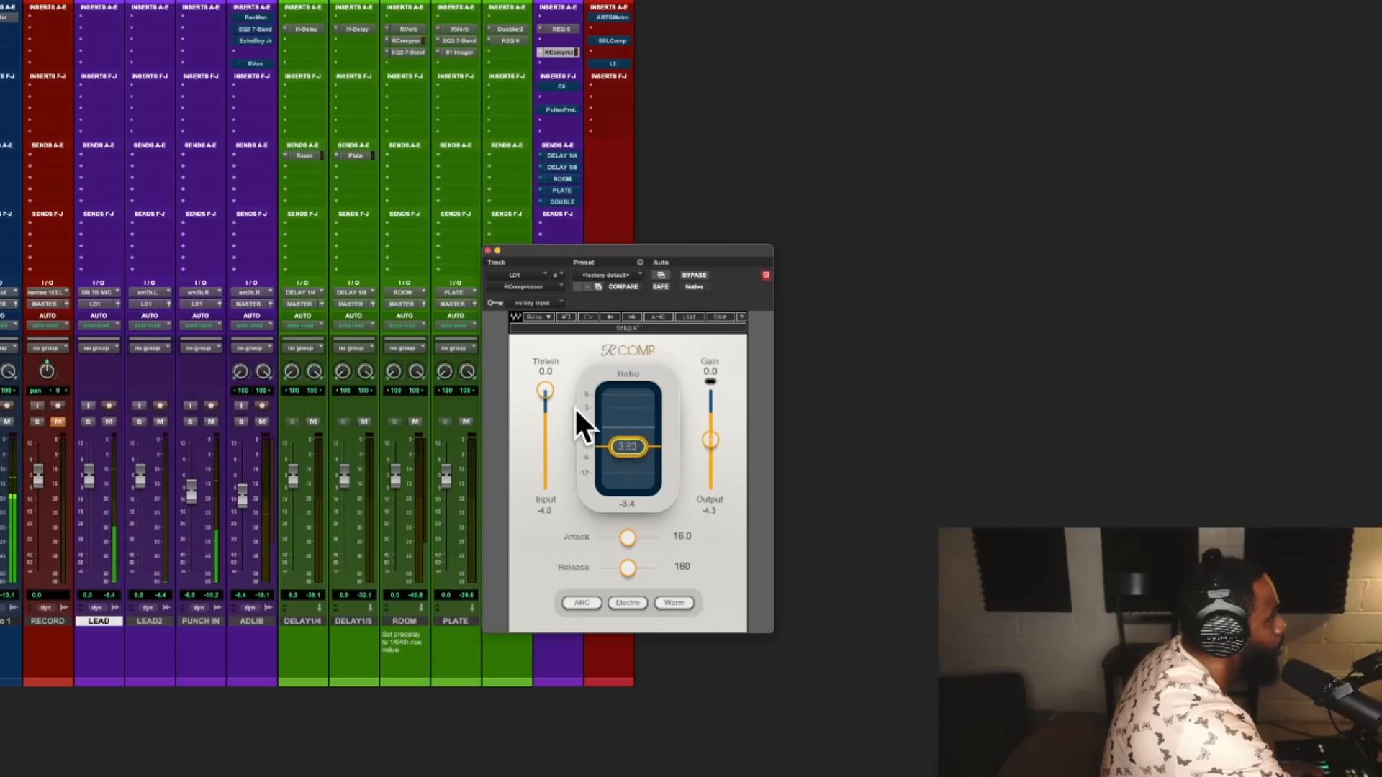
left_click_drag(547, 391, 546, 432)
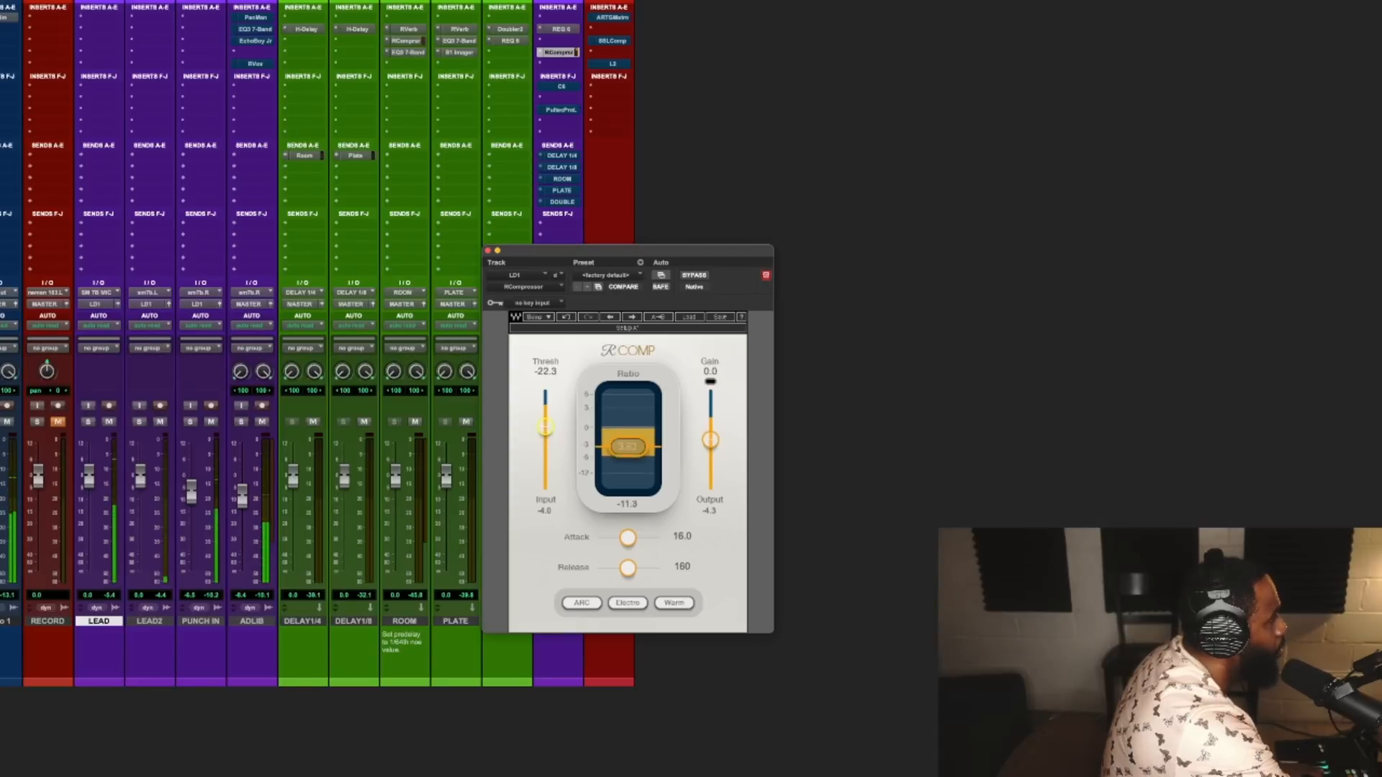
left_click_drag(546, 432, 546, 416)
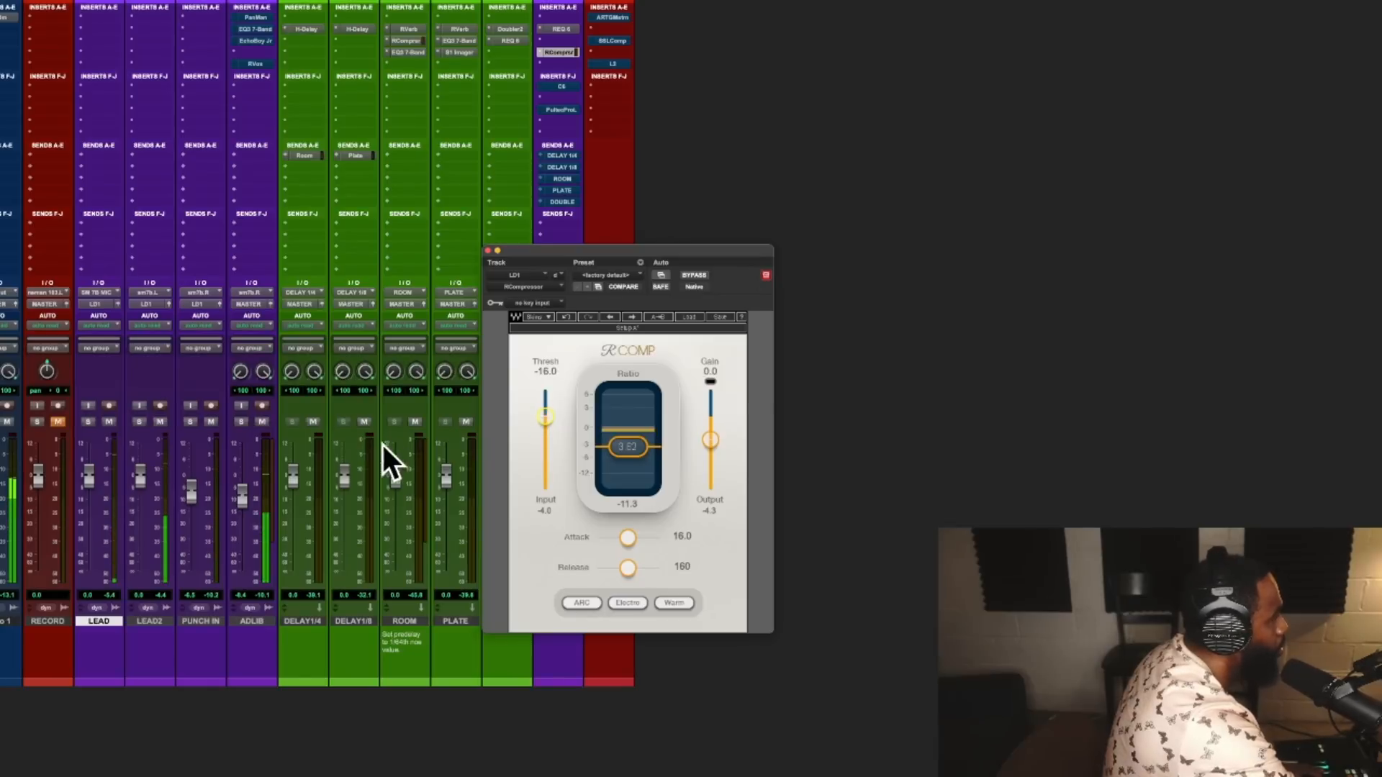
Mute the ADLIB track and readjust the compressor's threshold from 0.0 down to -17.5 while the vocals play.
left_click(262, 421)
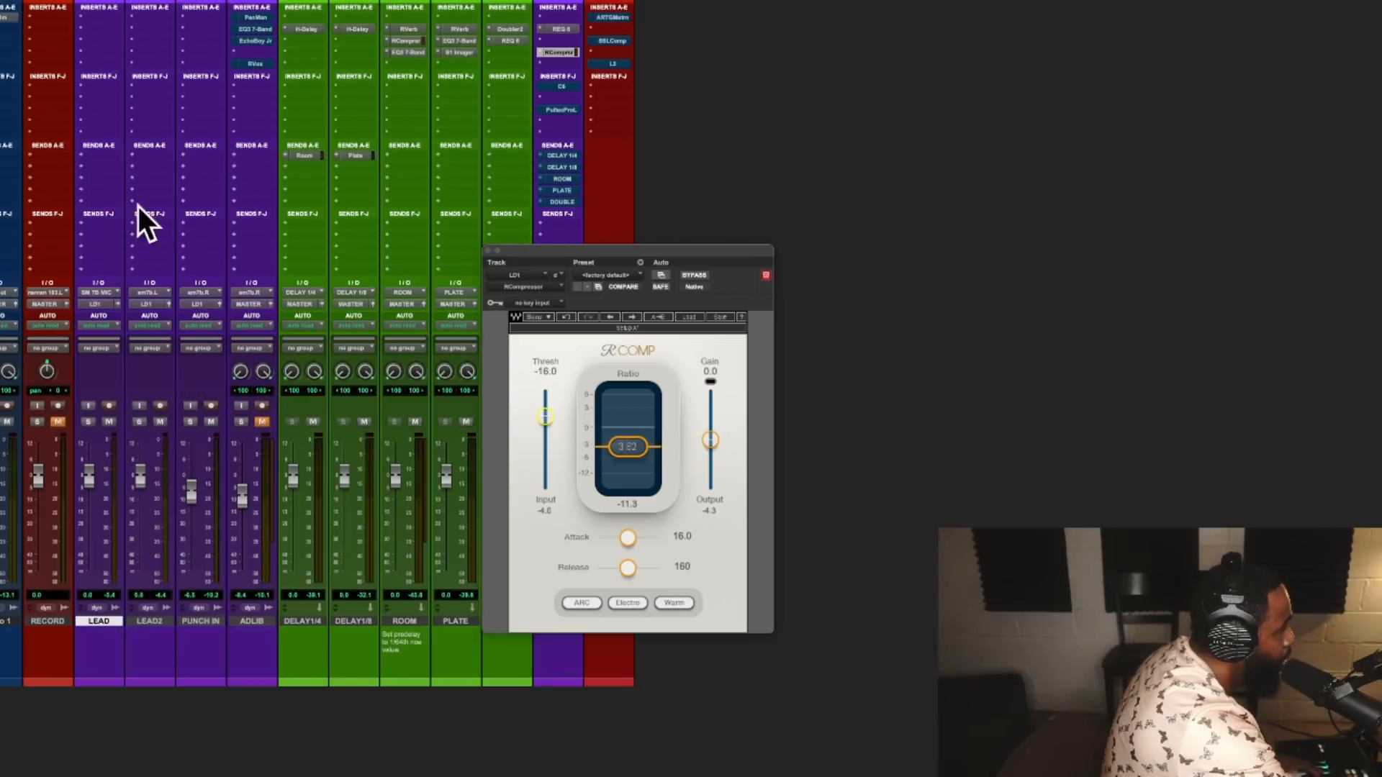
left_click_drag(565, 248, 694, 240)
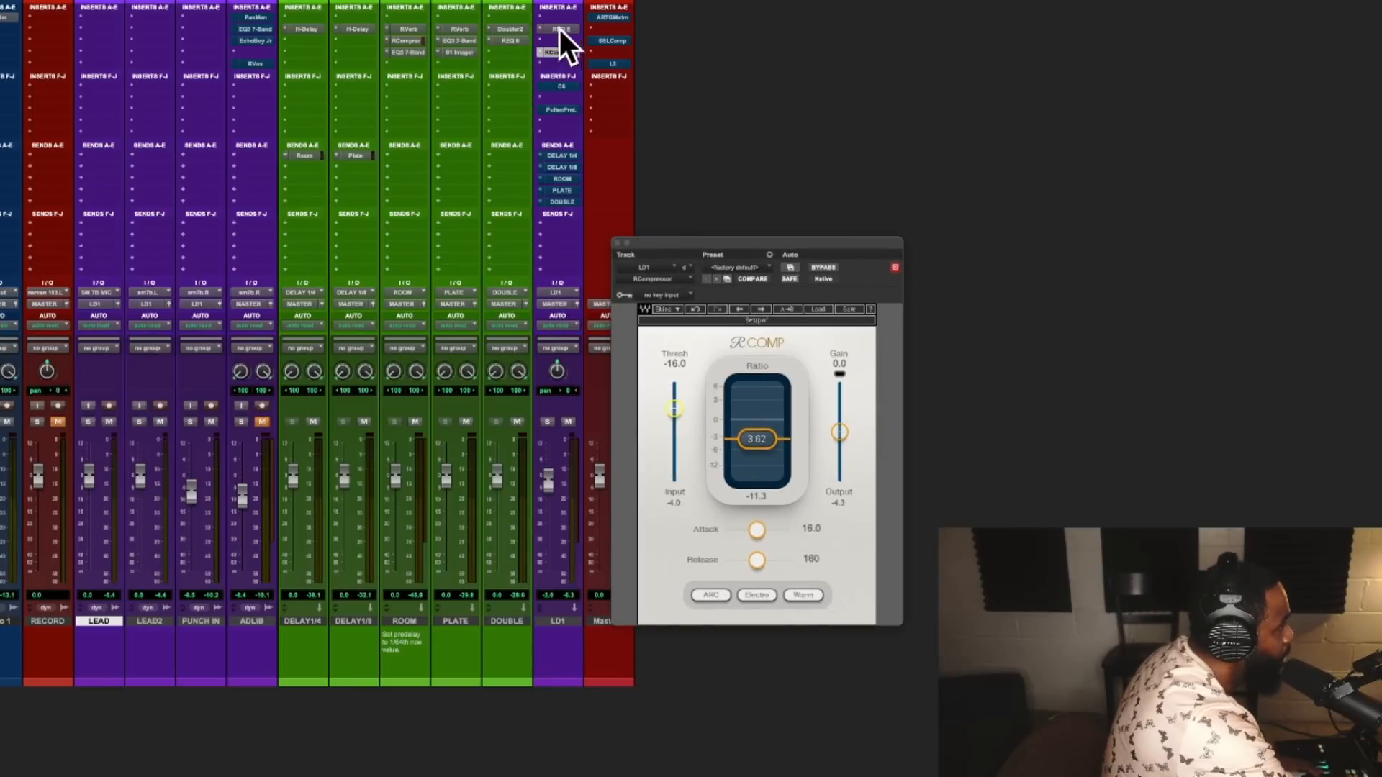
left_click_drag(716, 244, 690, 239)
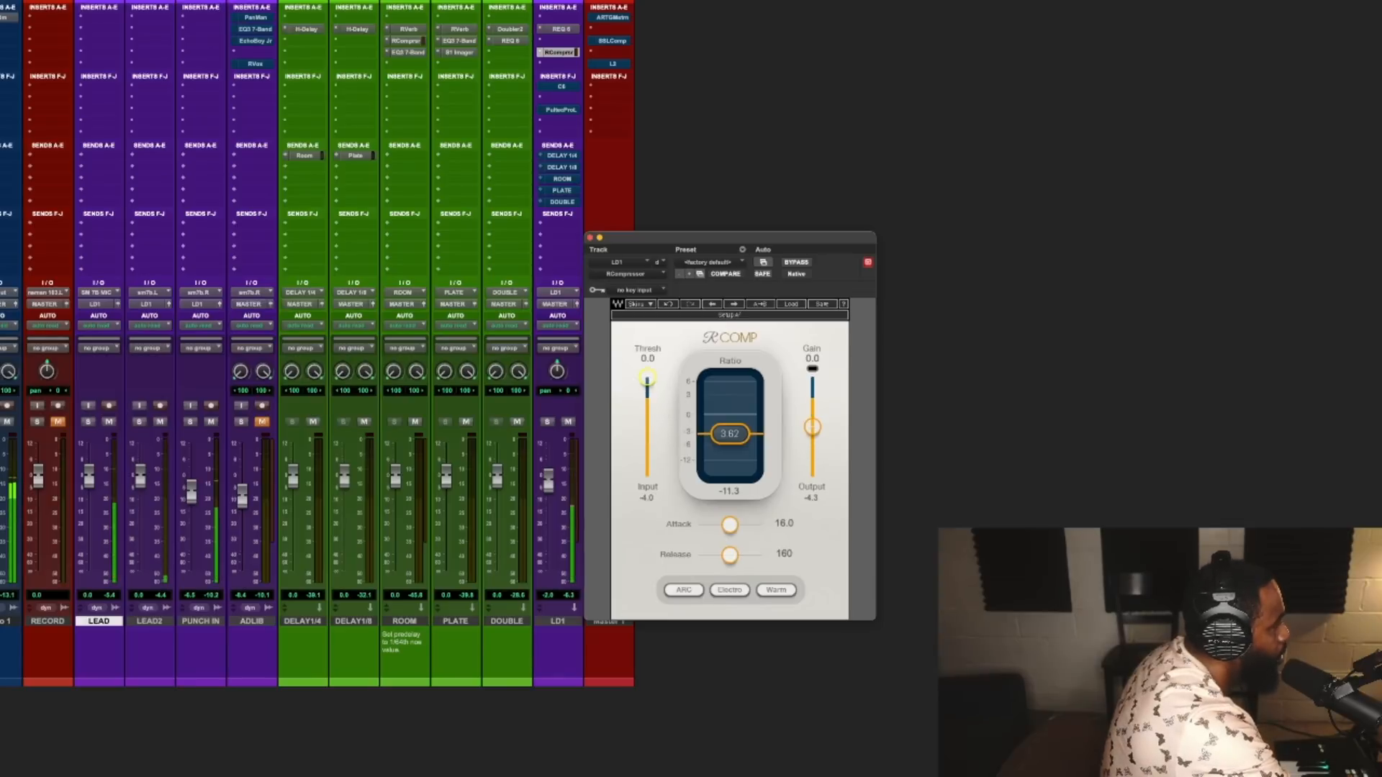
left_click_drag(648, 378, 648, 405)
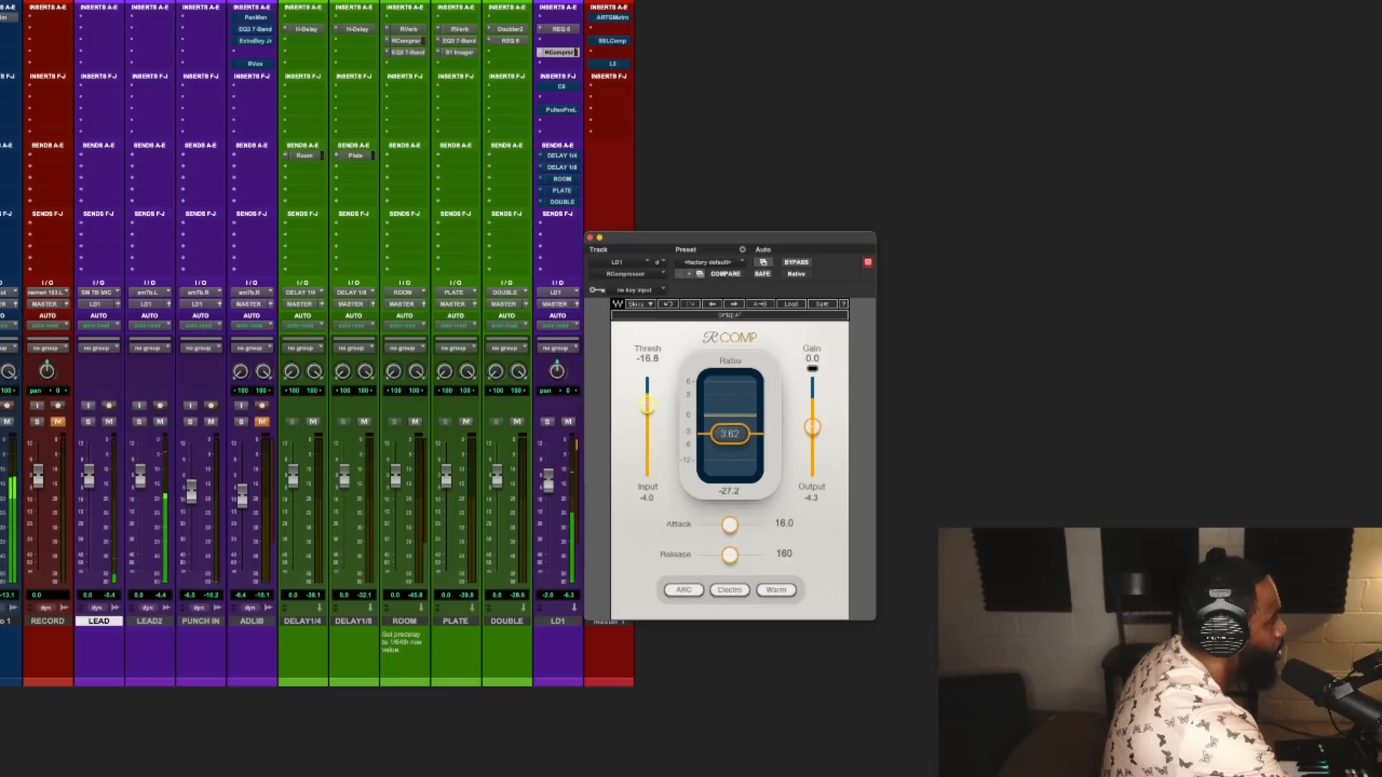
left_click_drag(647, 406, 650, 412)
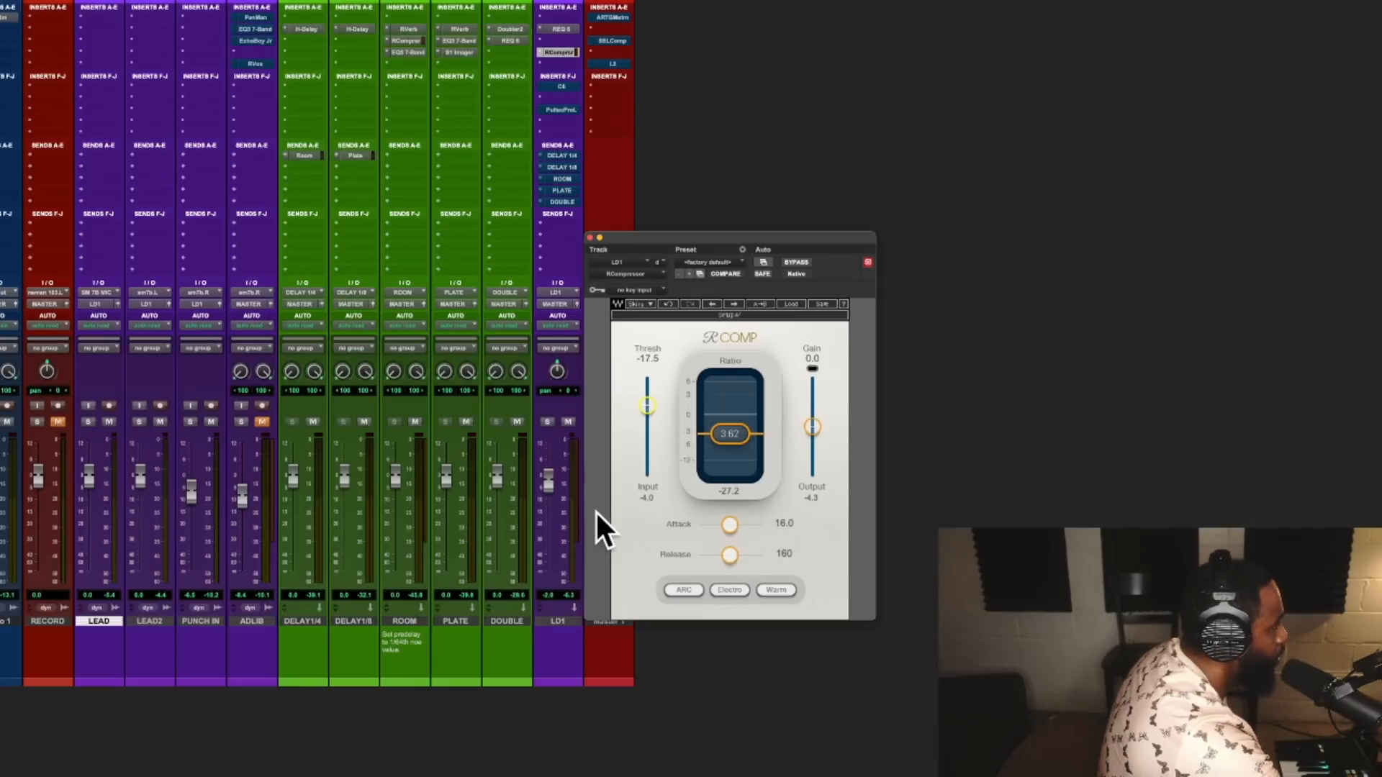
Select bars 13 to 25 on the LEAD and LEAD2 tracks in the edit window, keeping the compressor in view.
key("super+equal")
left_click_drag(602, 303, 744, 354)
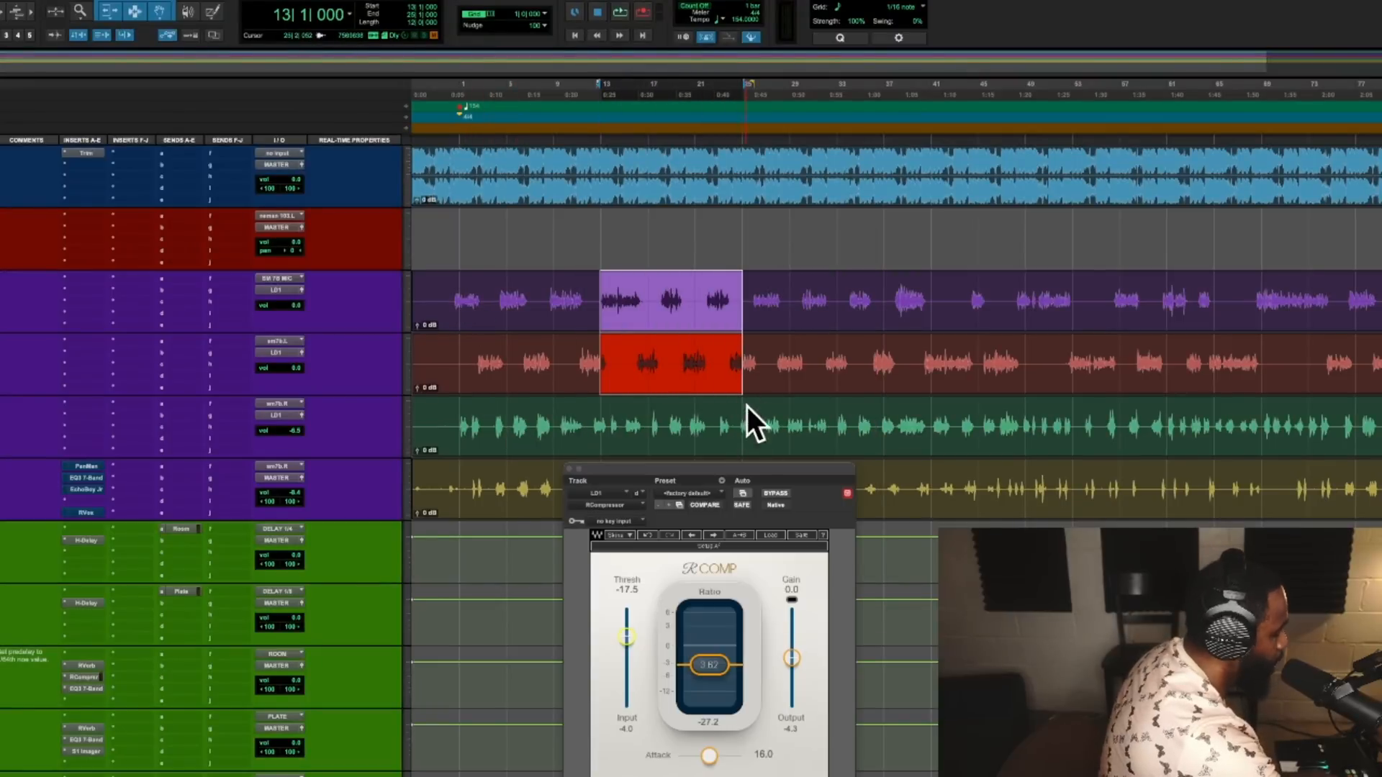
left_click_drag(753, 512, 740, 261)
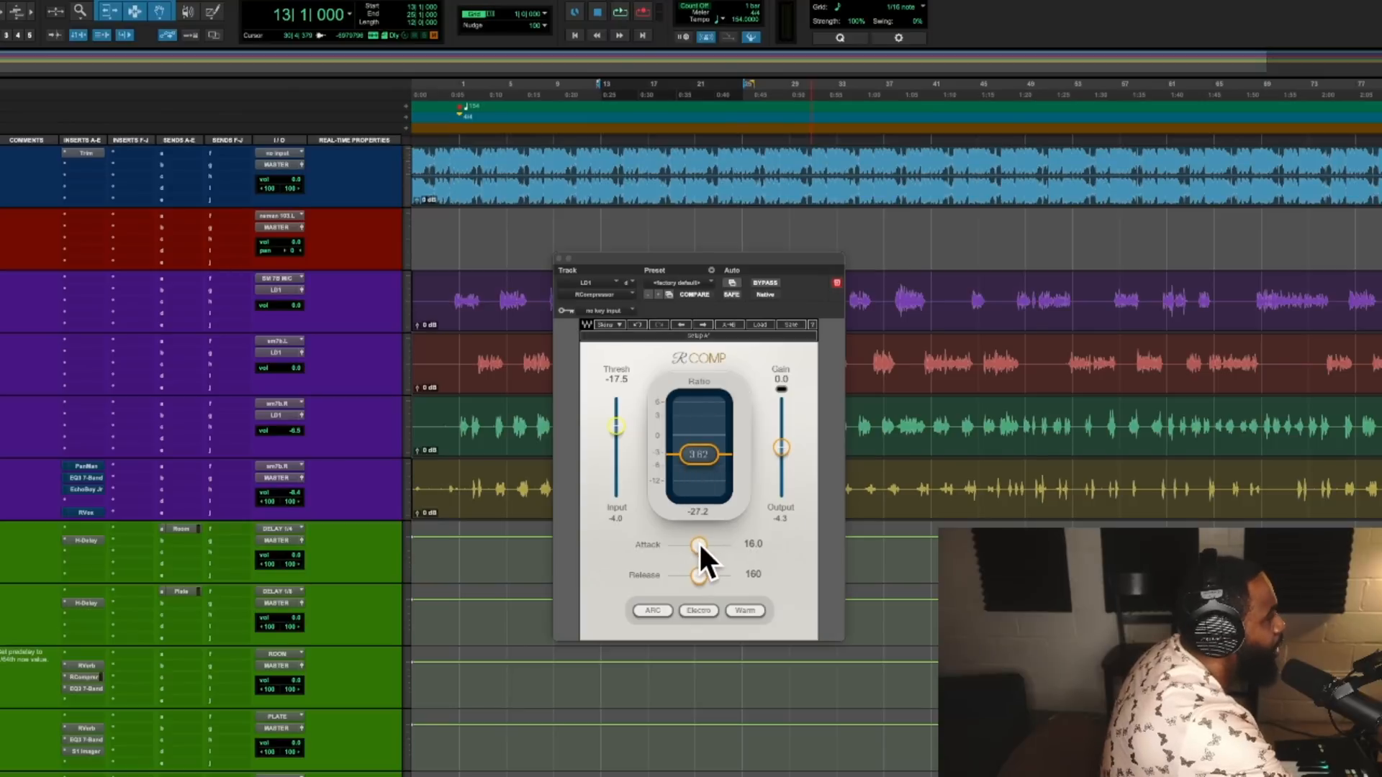
Audition the compressor's fastest attack of 0.50 and slowest attack of 500 on the selected vocals, and stop playback.
key("space")
left_click_drag(699, 546, 668, 545)
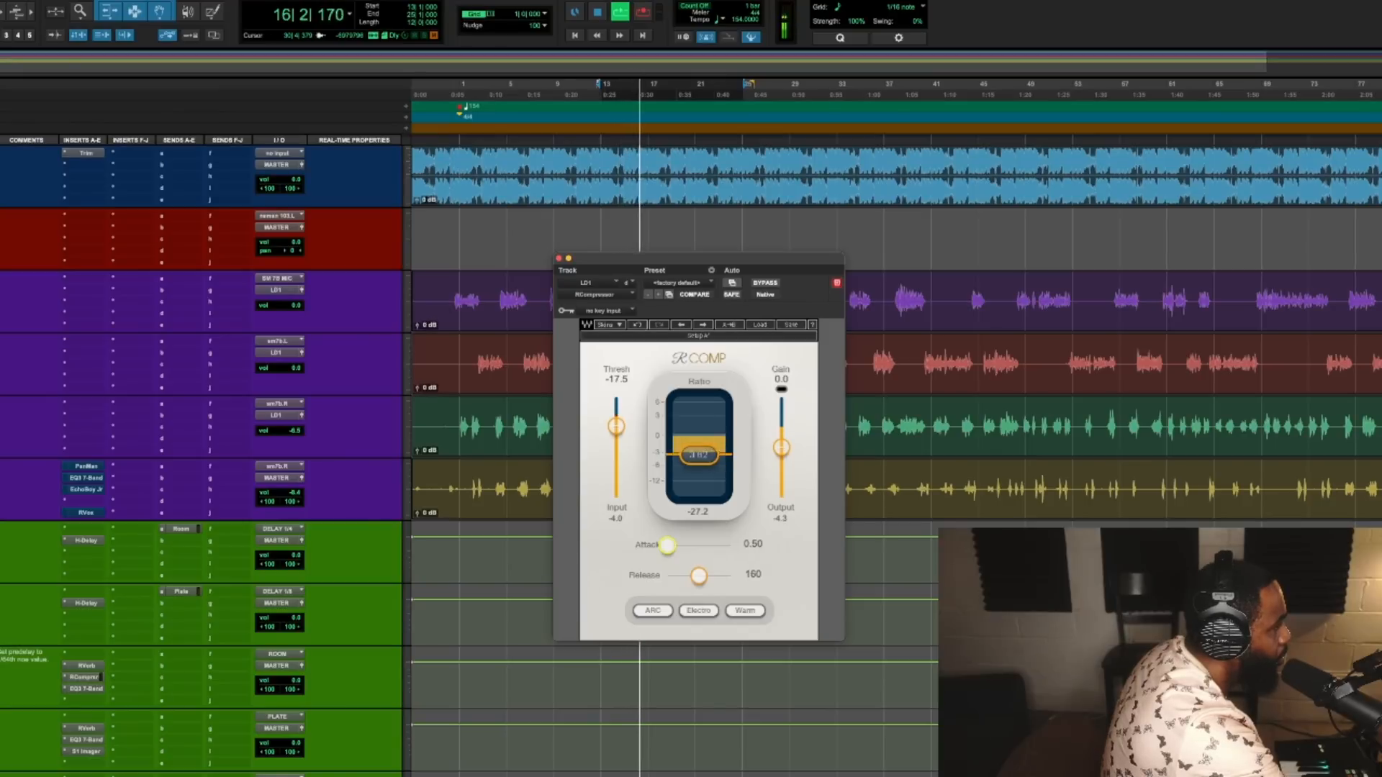
left_click_drag(668, 545, 731, 545)
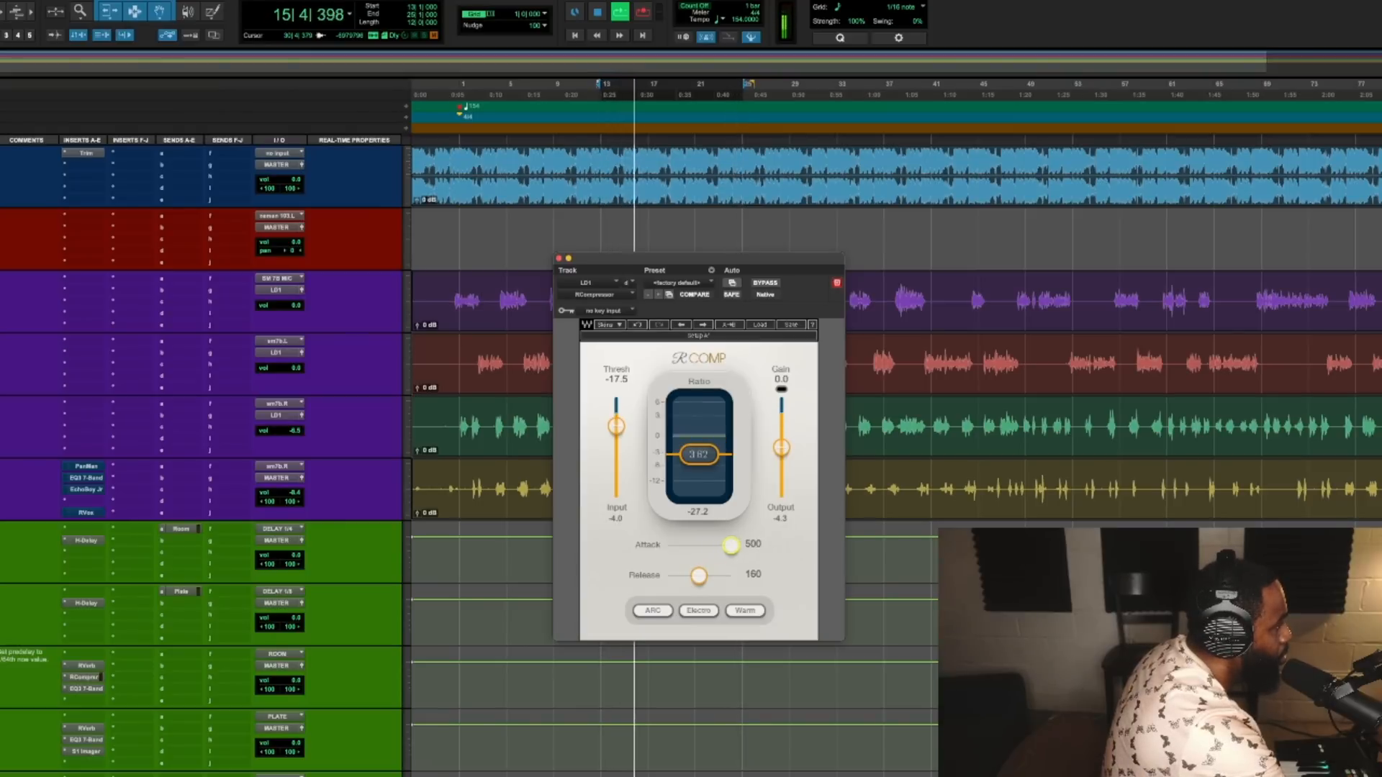
key("space")
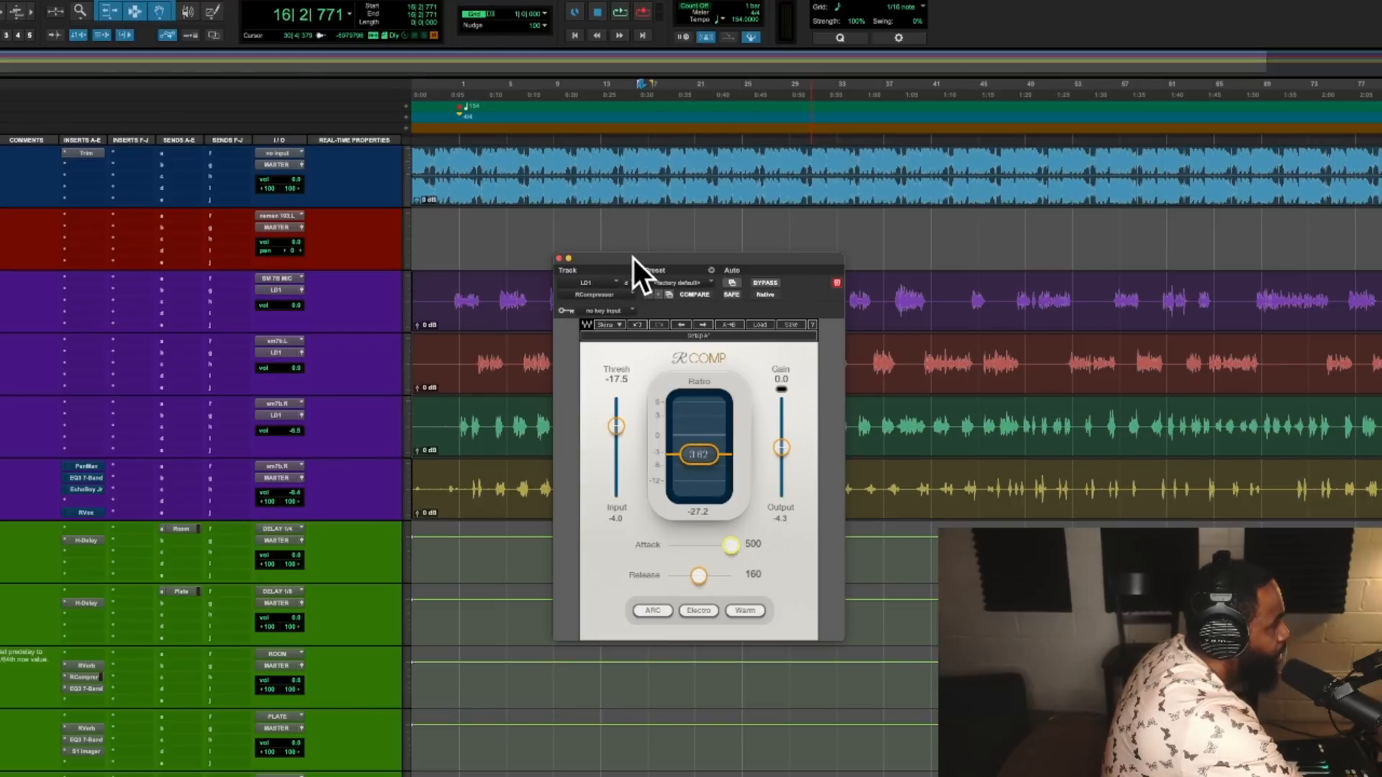
Play bars 9 to 25 of LEAD and LEAD2 and set the compressor's attack to 54.0.
left_click_drag(633, 257, 793, 276)
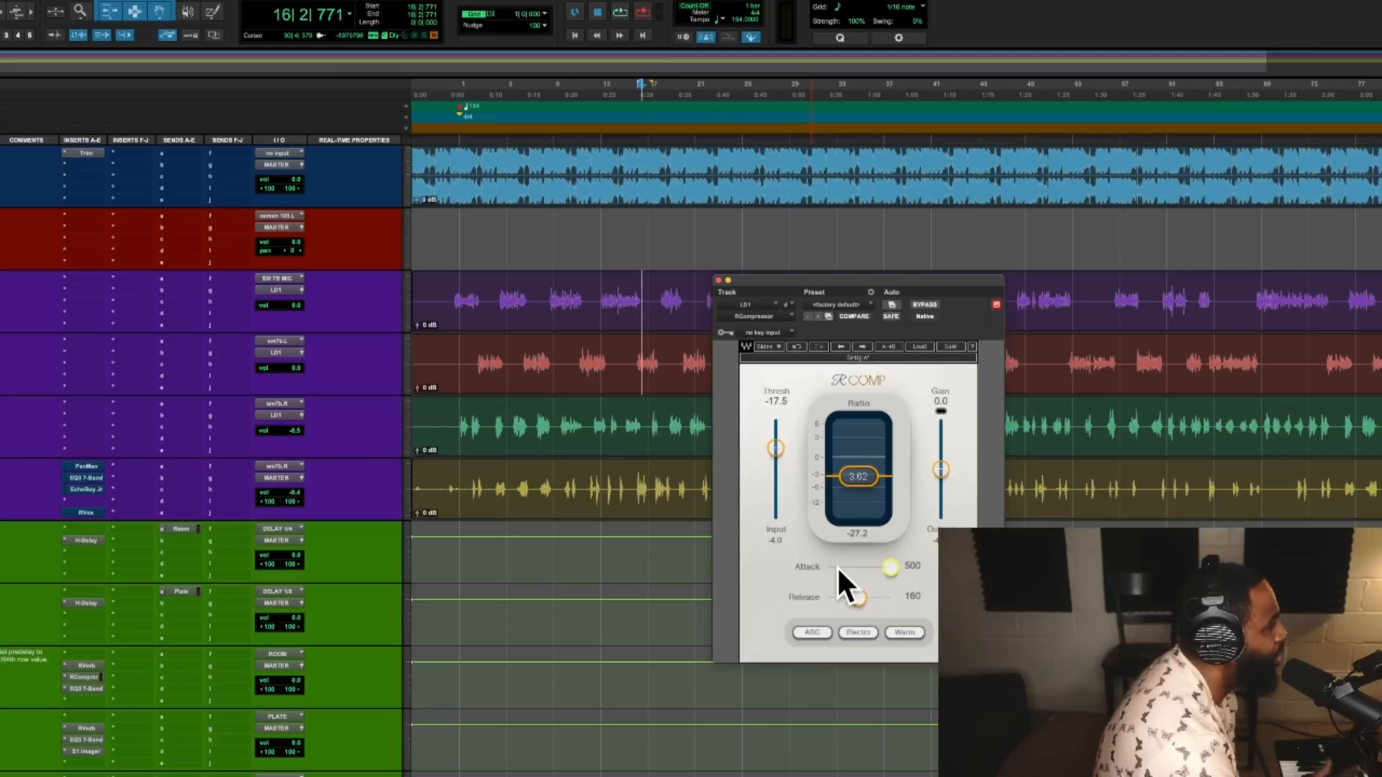
key("space")
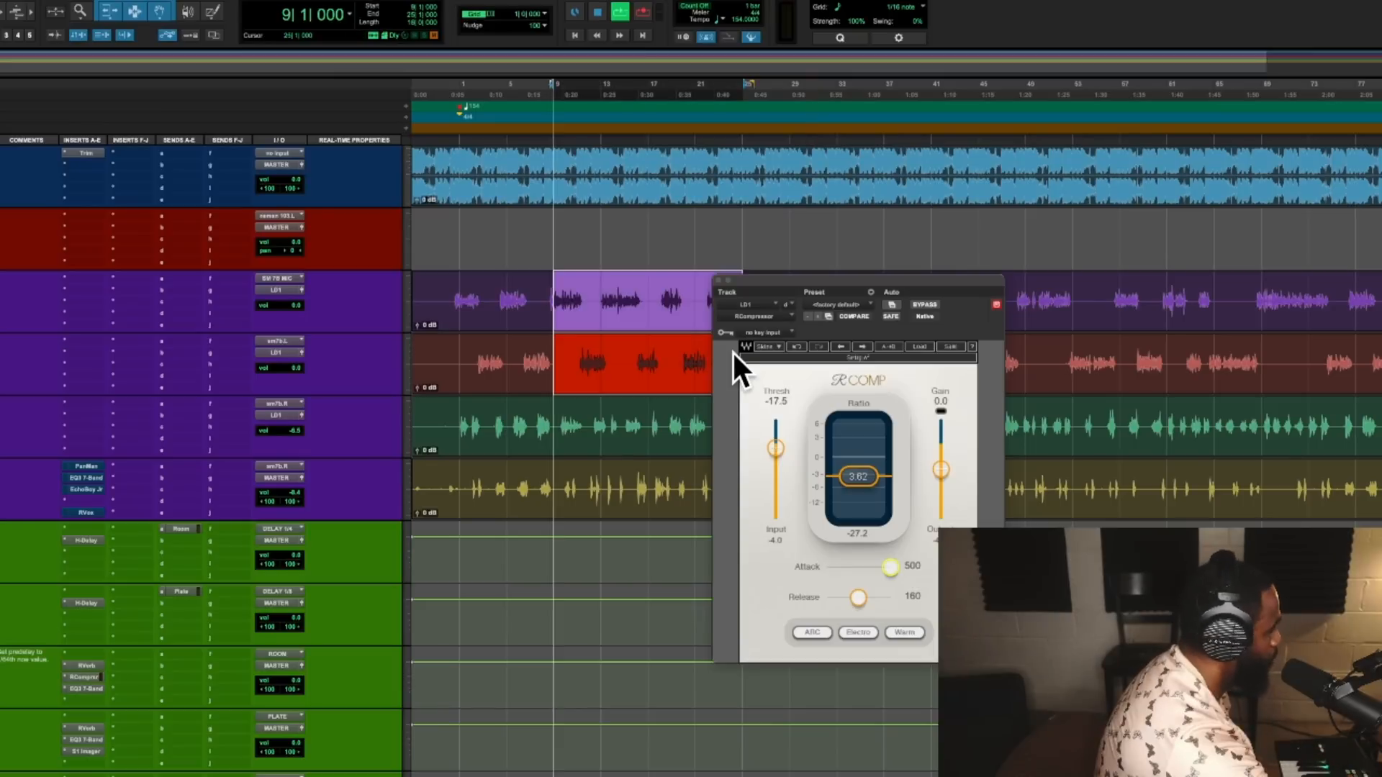
left_click_drag(759, 287, 671, 343)
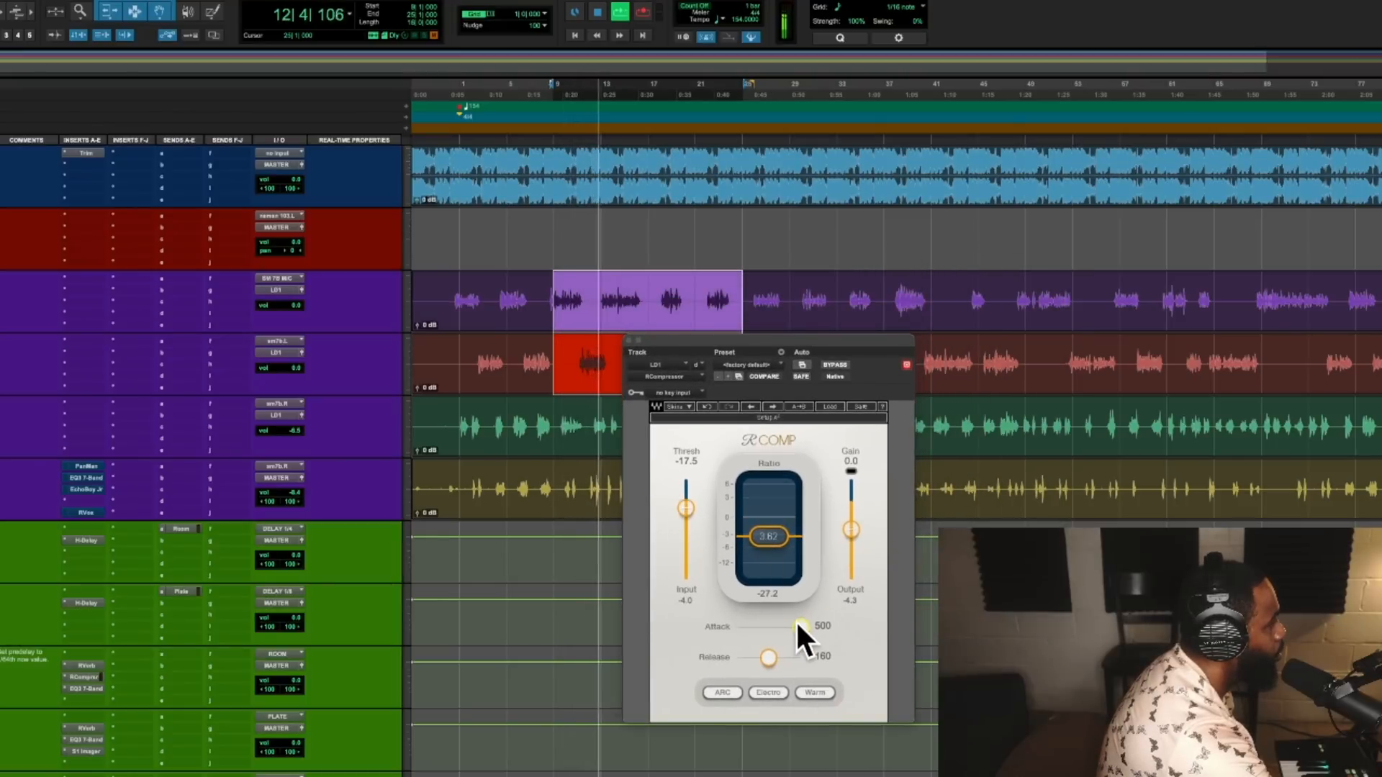
mouse_move(797, 621)
left_mouse_down()
mouse_move(737, 626)
mouse_move(805, 626)
mouse_move(738, 626)
mouse_move(775, 626)
left_mouse_up()
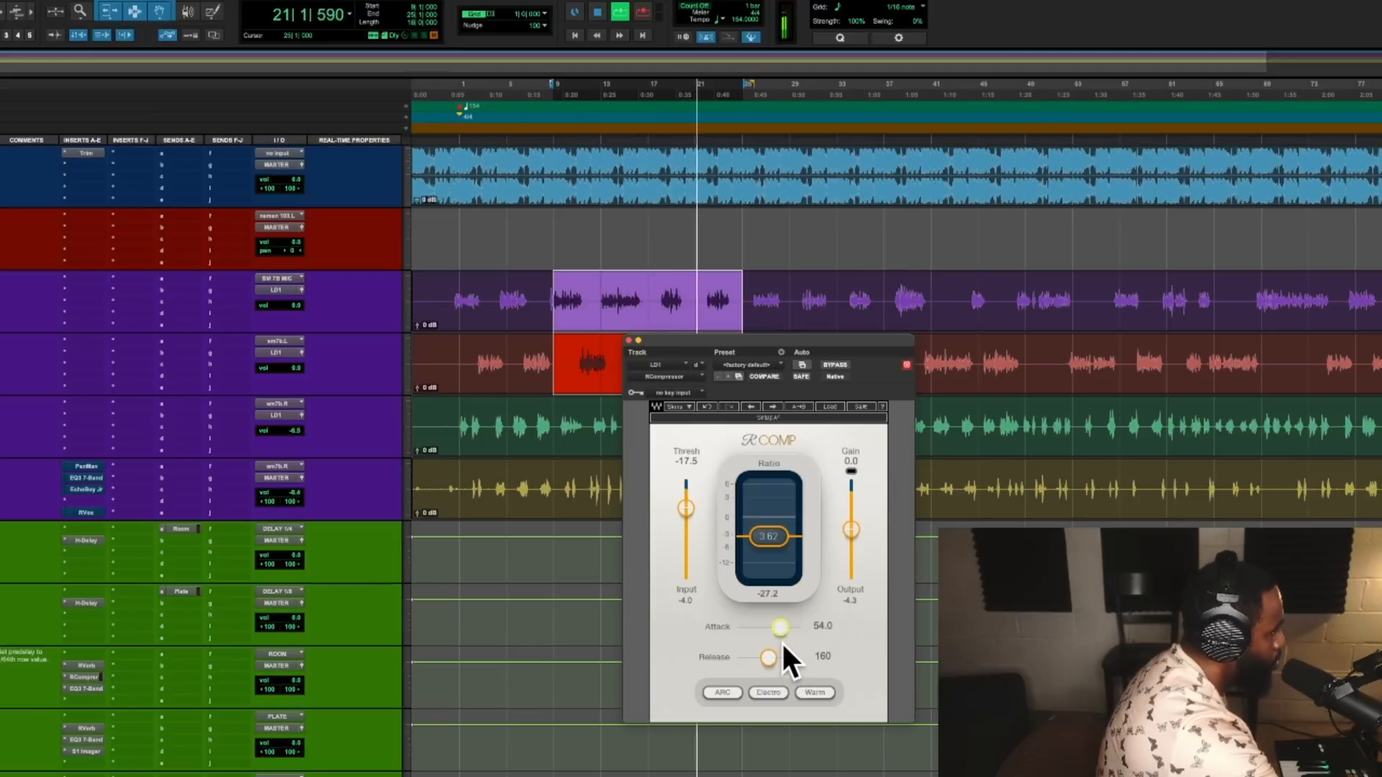
Compare the selected vocals with RCompressor bypassed and active during playback, ending with it active, and stop playback.
left_click(832, 365)
left_click(831, 365)
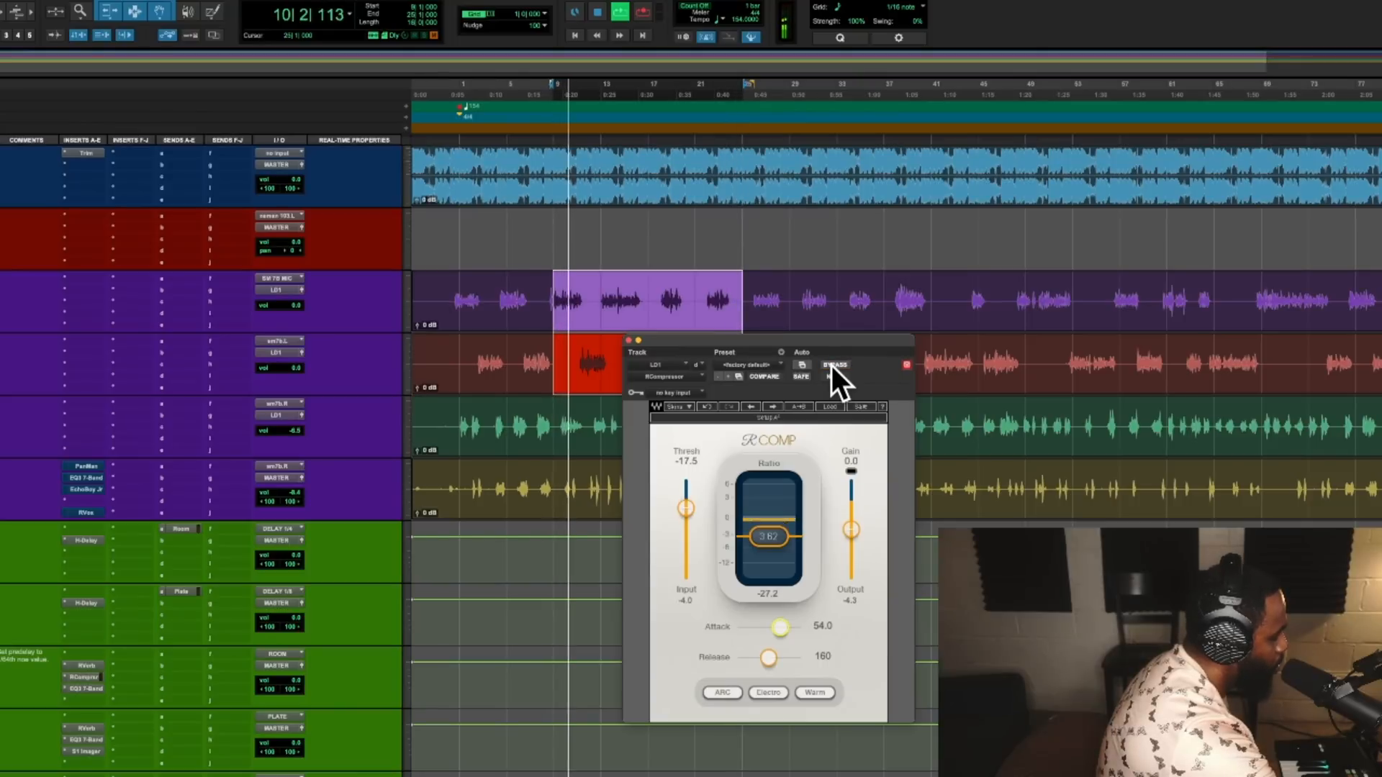
left_click(832, 366)
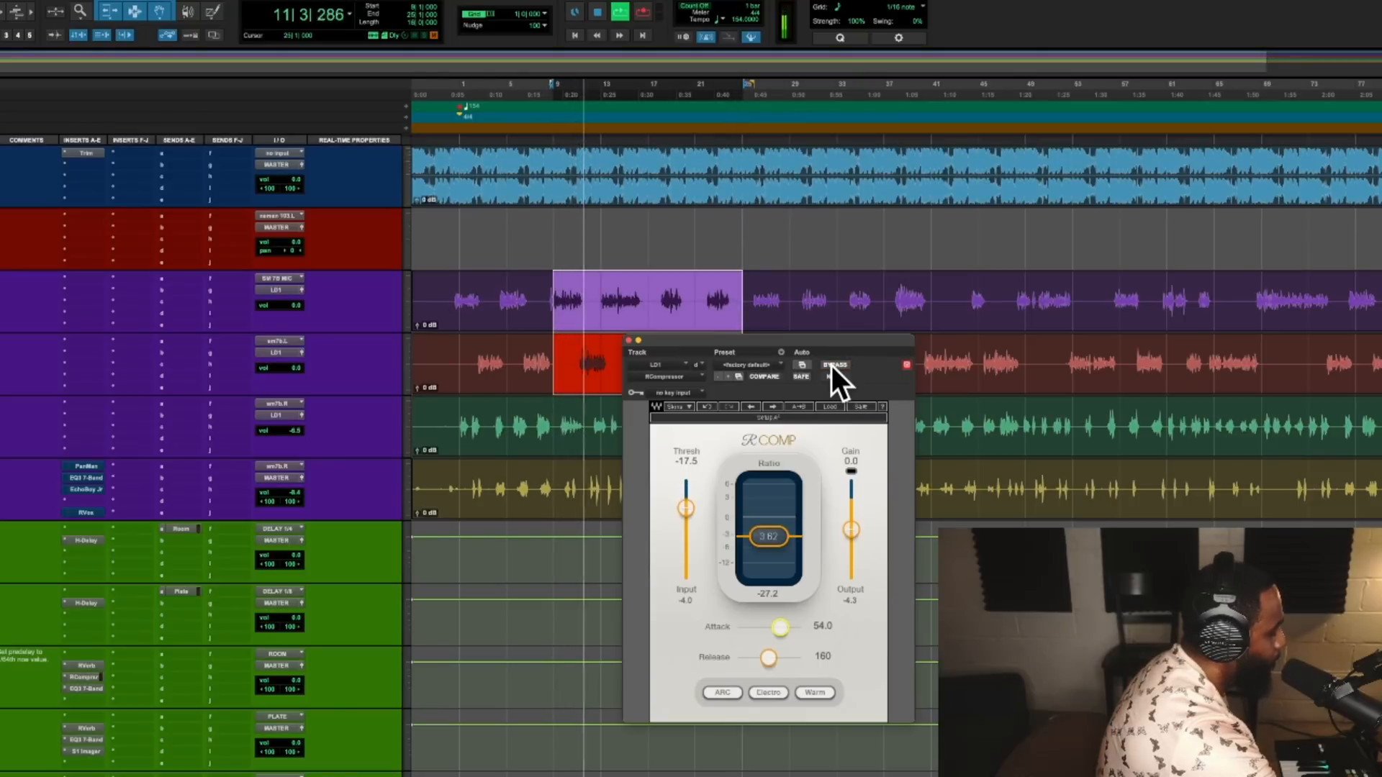
left_click(831, 366)
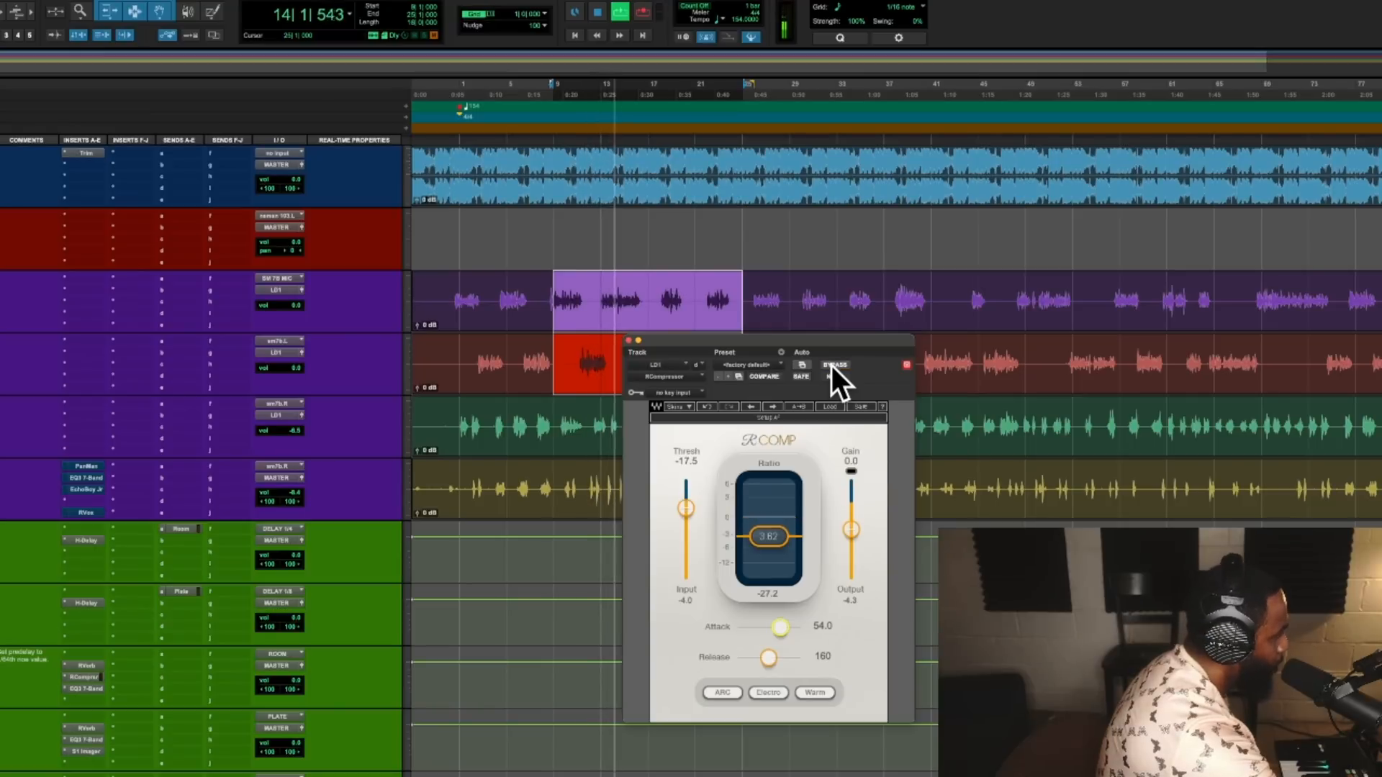
key("space")
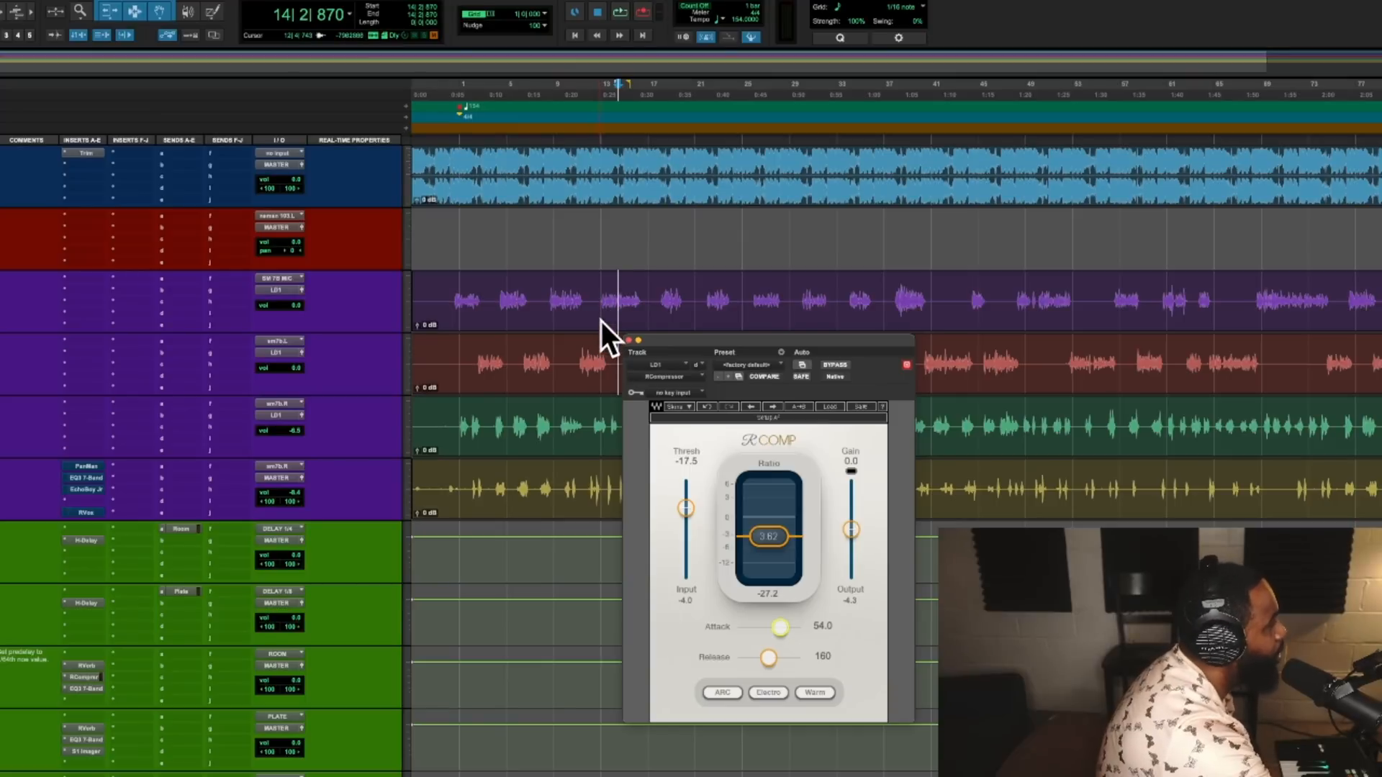
Play bars 13 to 29 of LEAD and LEAD2, audition RCompressor's slowest release of 5000, and set the release to 44.3.
left_click_drag(603, 288, 789, 369)
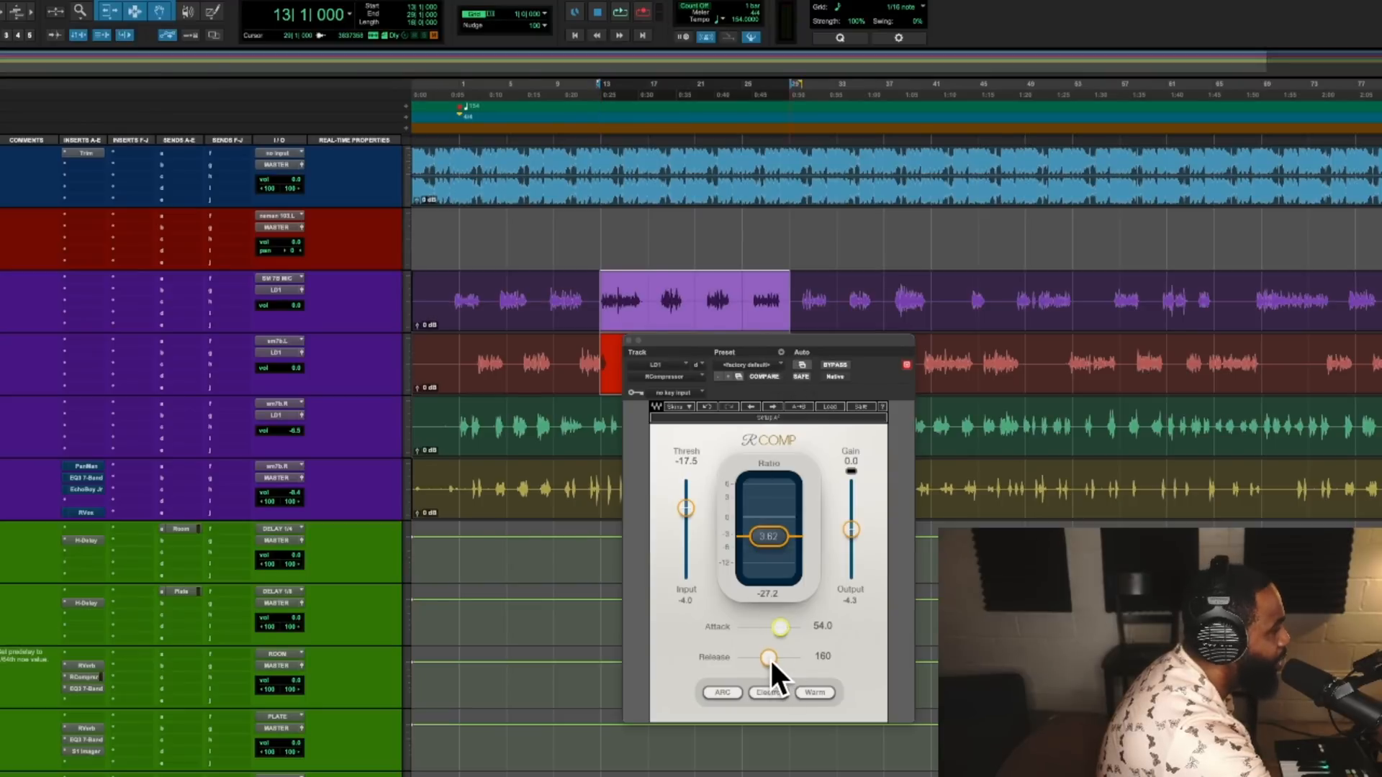
key("space")
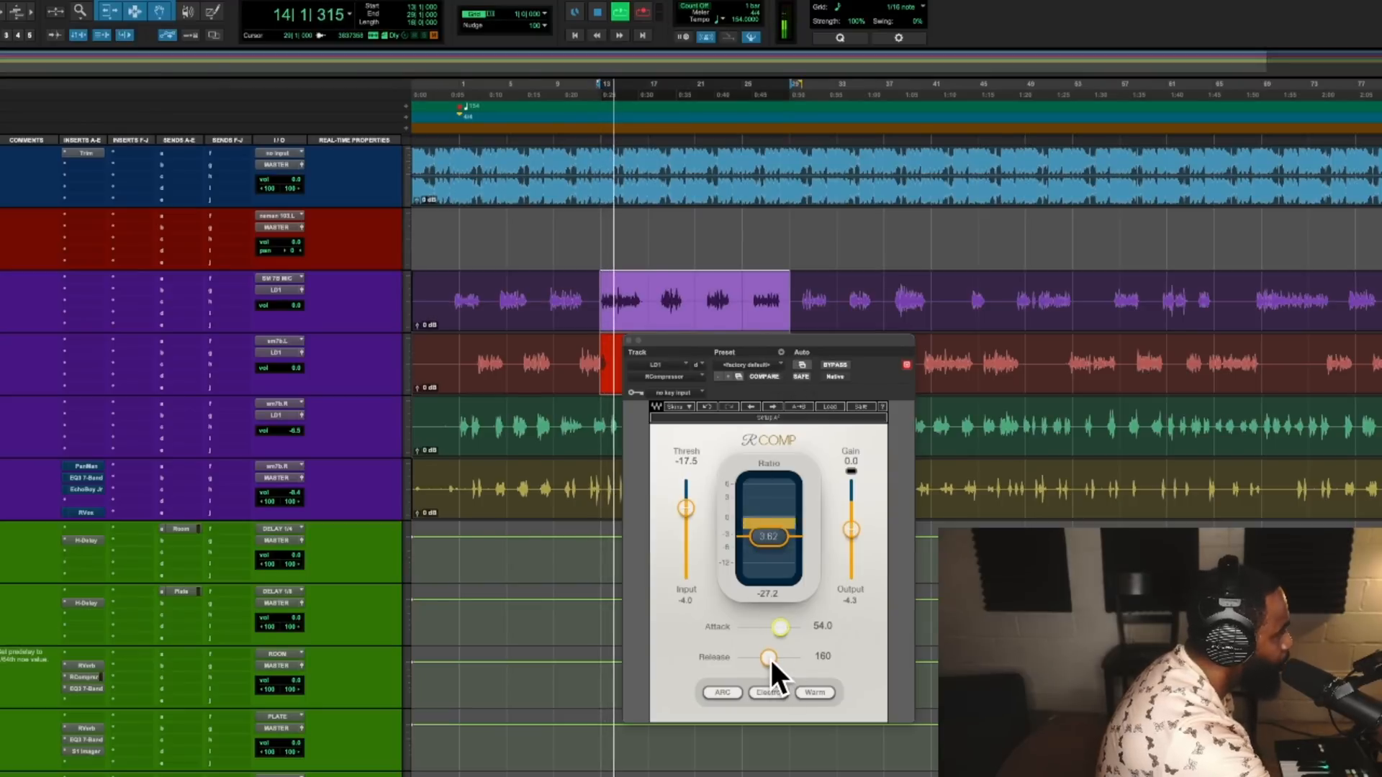
left_click_drag(769, 657, 801, 658)
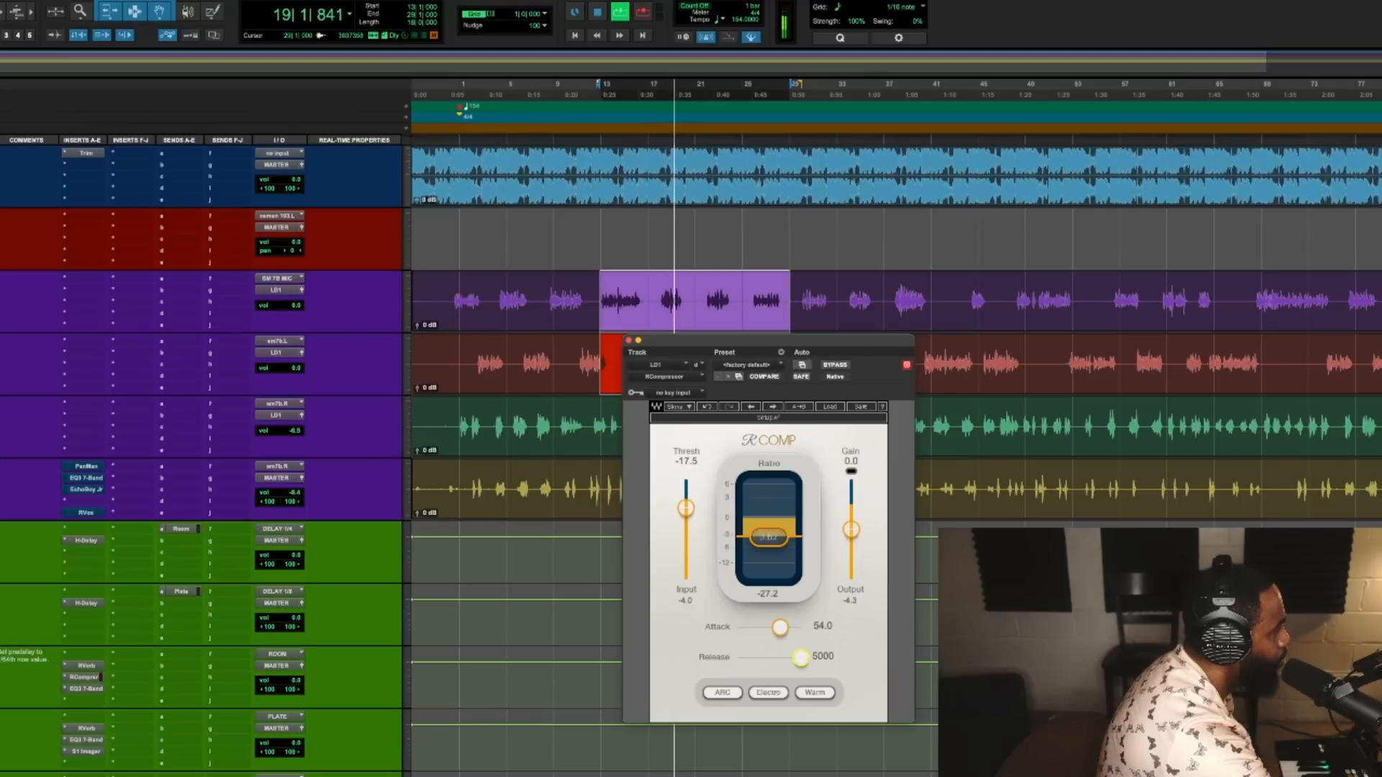
left_click_drag(800, 657, 756, 657)
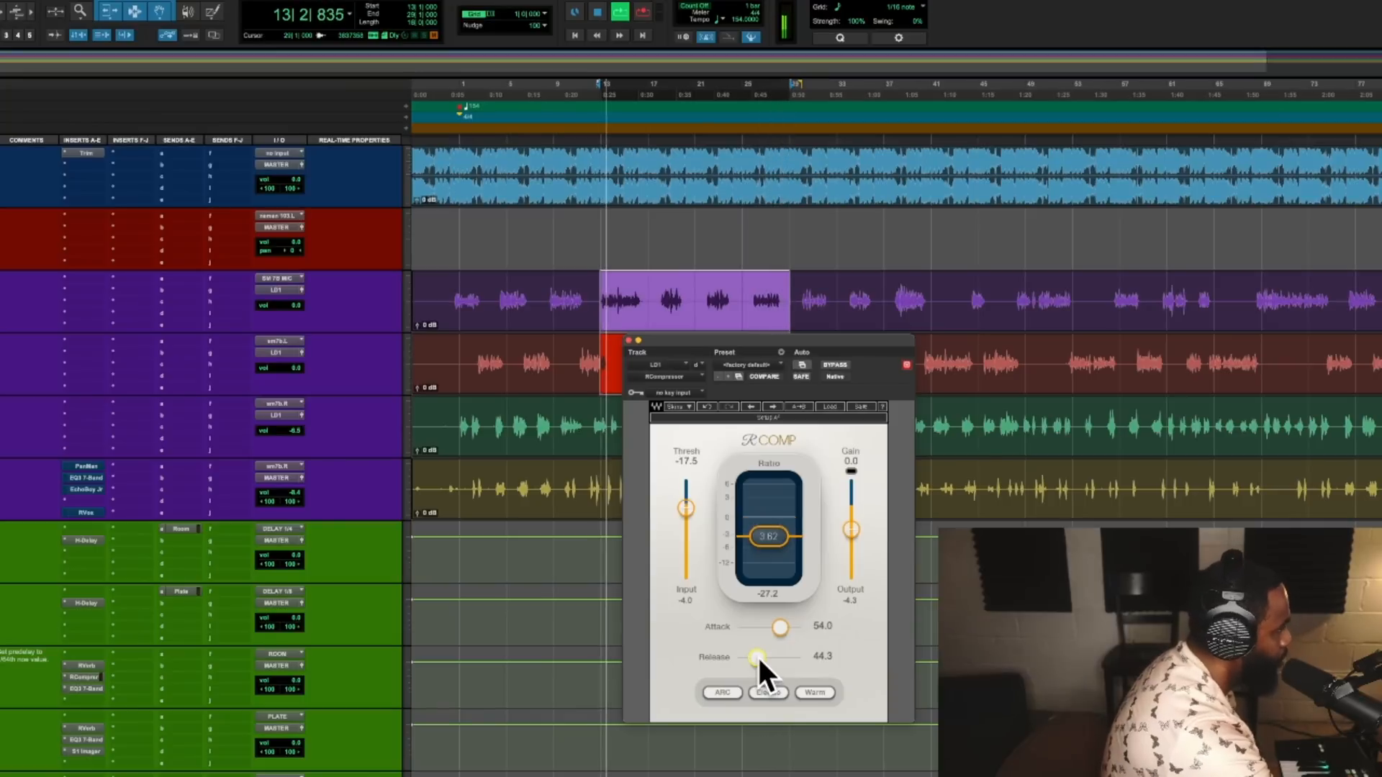
Compare RCompressor bypassed and active with the faster release while the vocals play, leave it active, and stop playback.
left_click(839, 366)
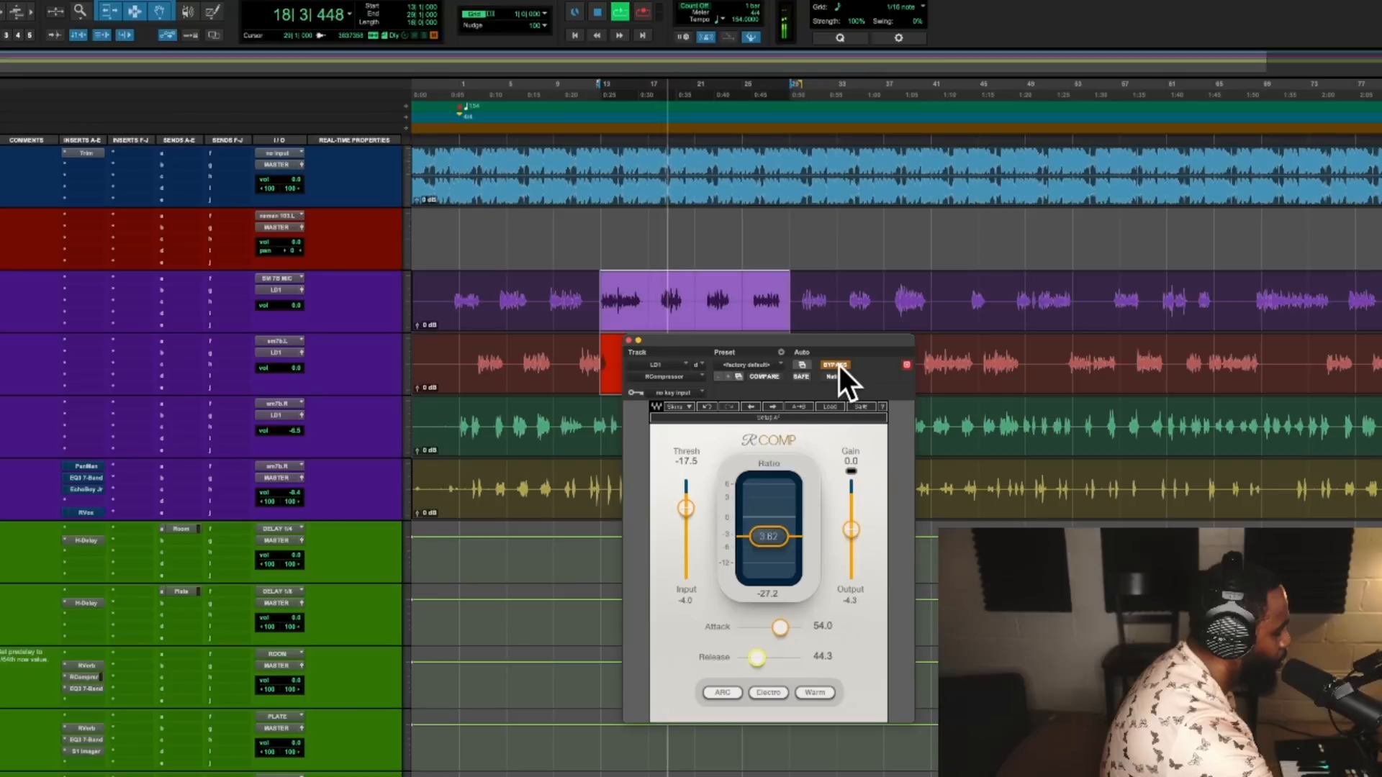
left_click(840, 365)
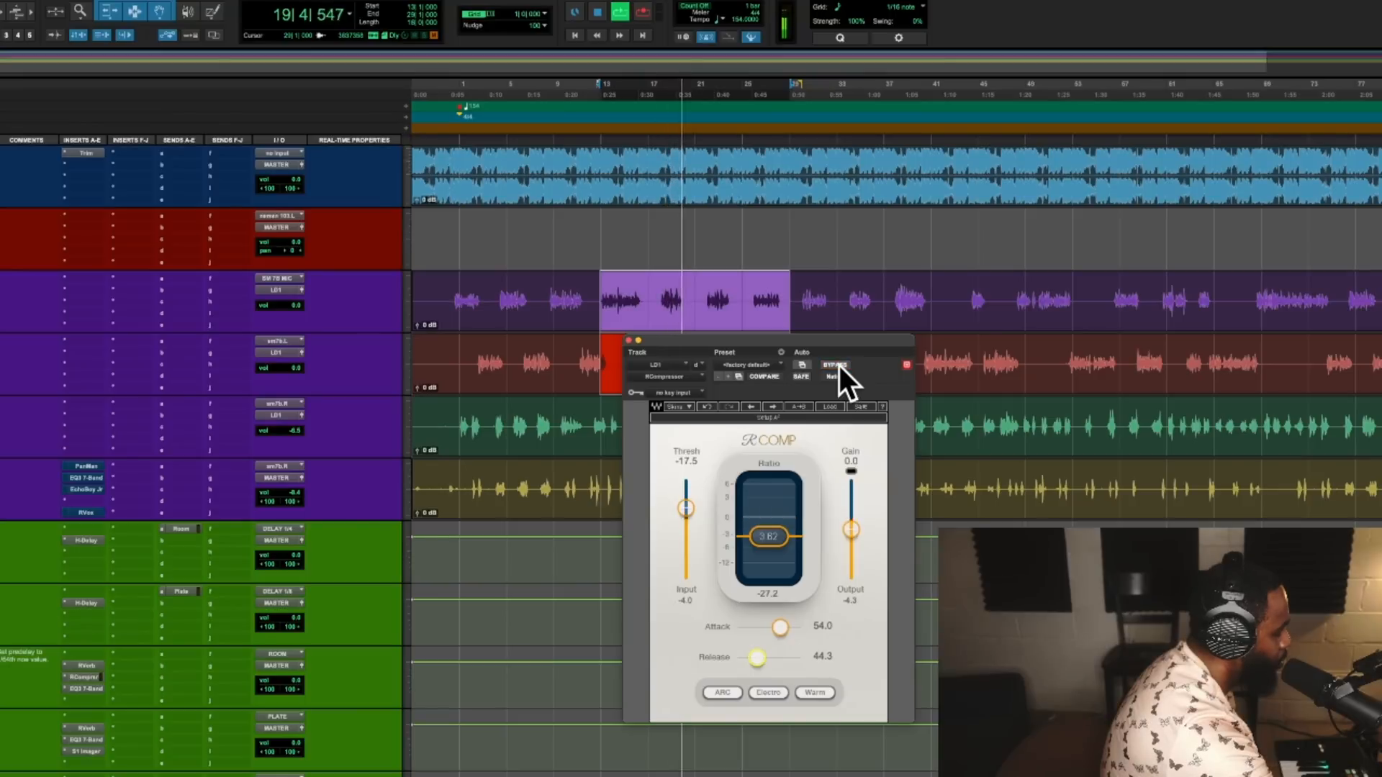
left_click(839, 366)
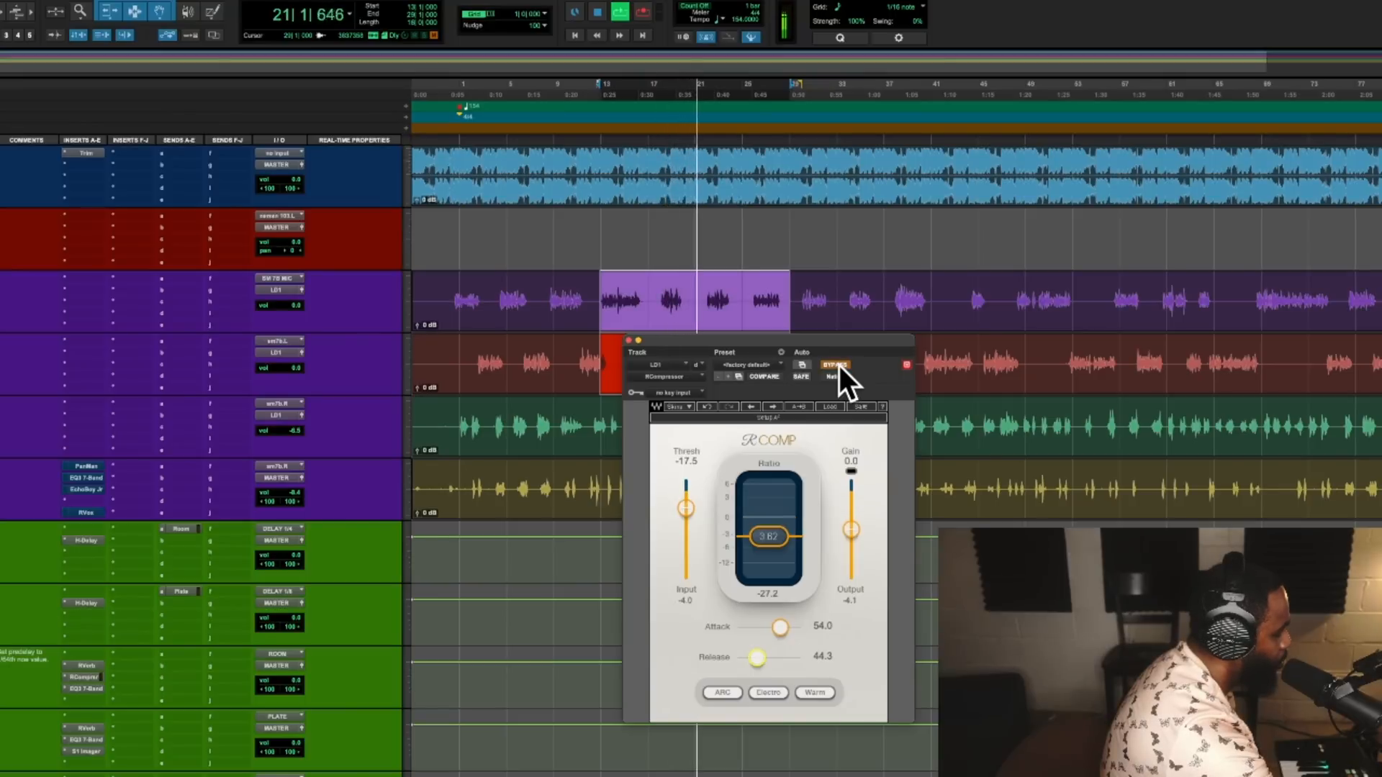
left_click(839, 366)
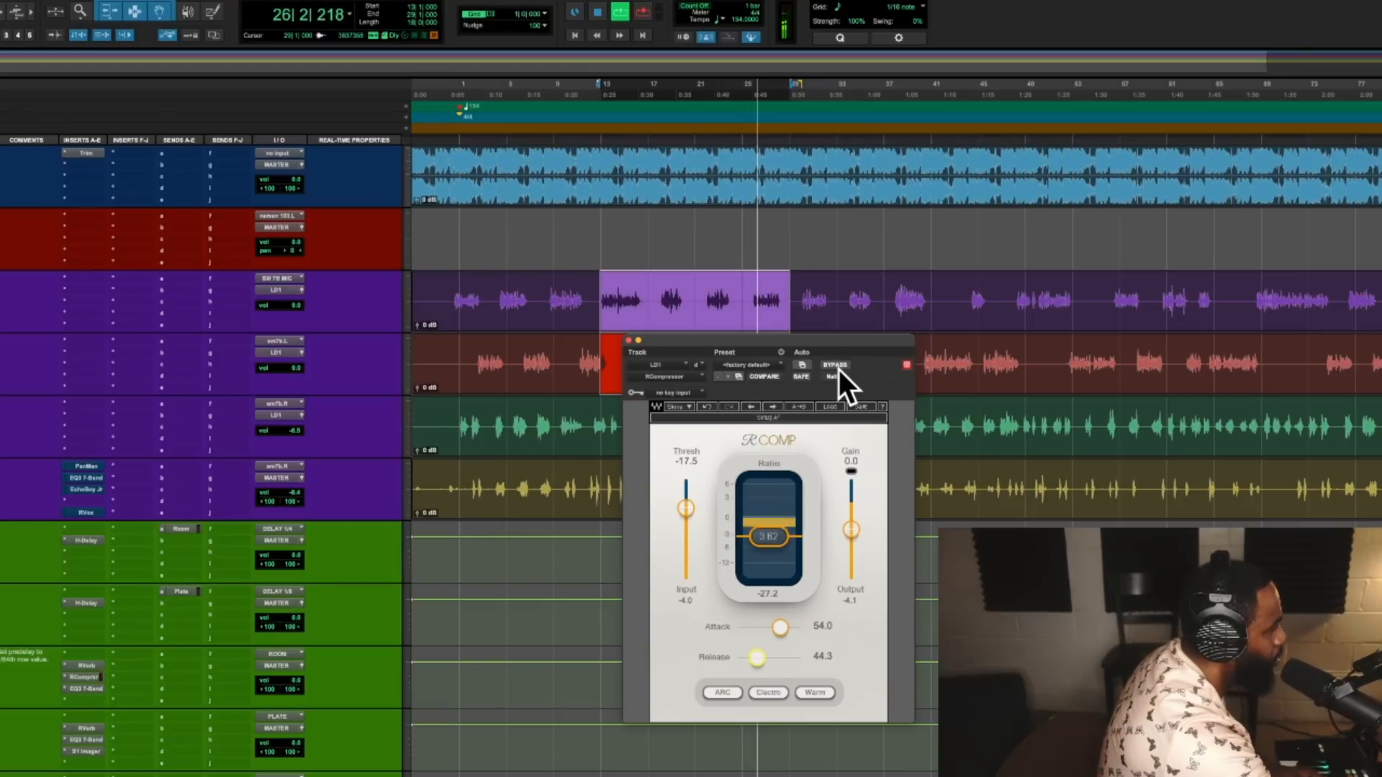
left_click(840, 370)
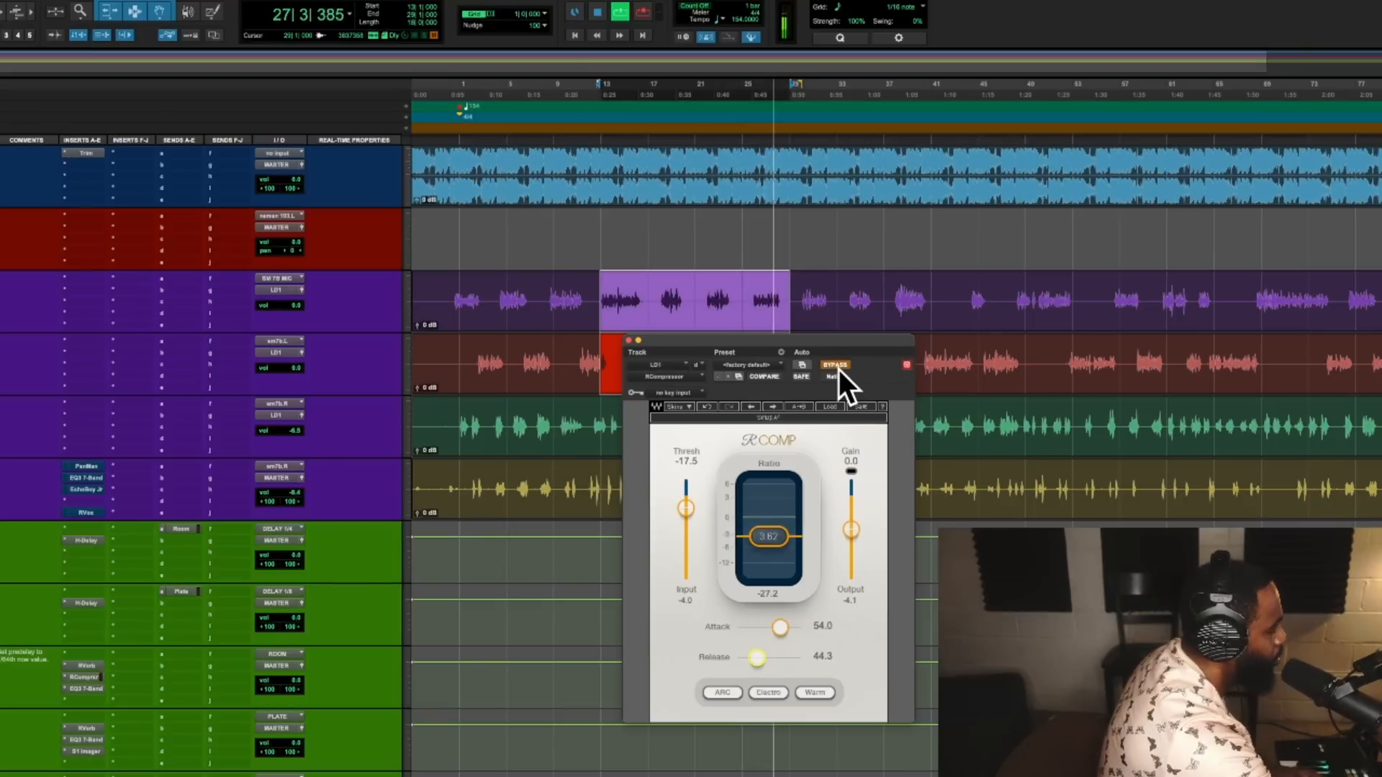
left_click(840, 369)
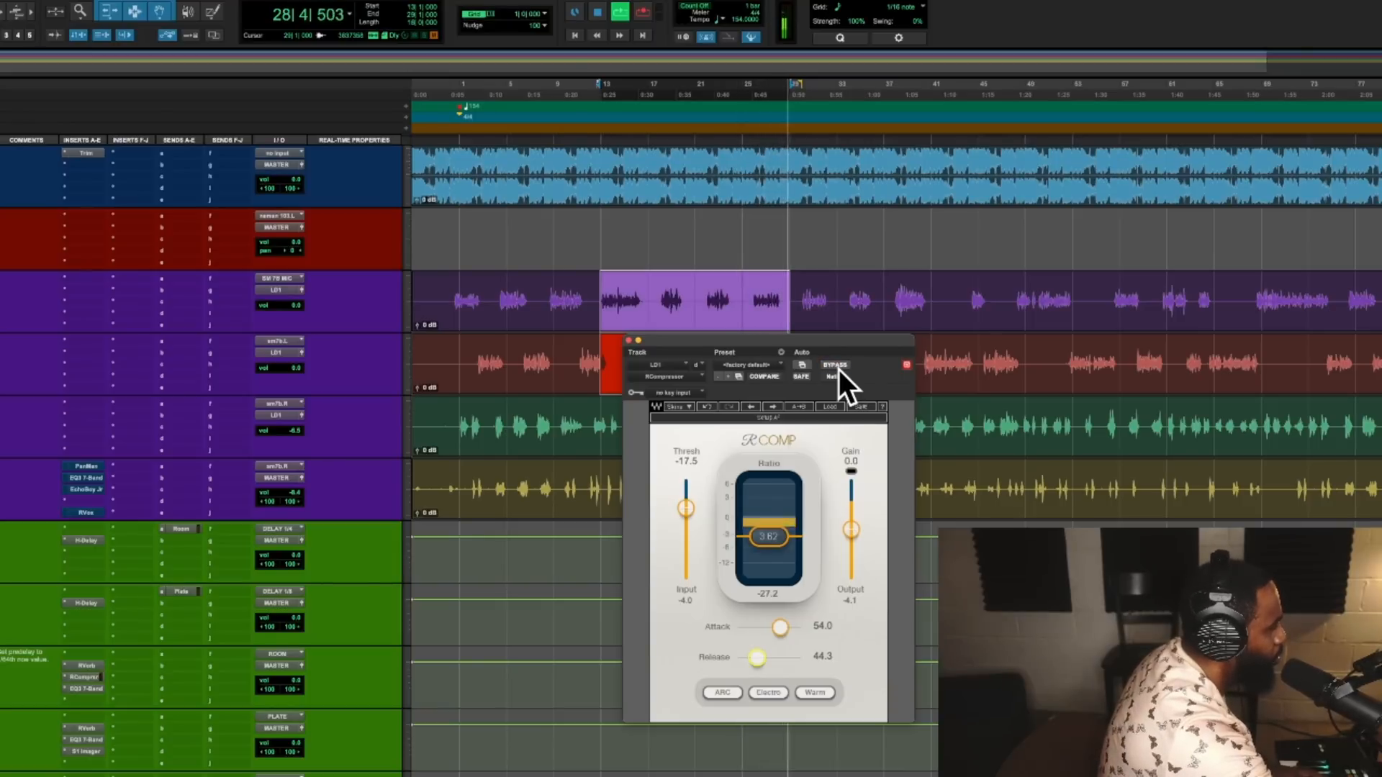
key("space")
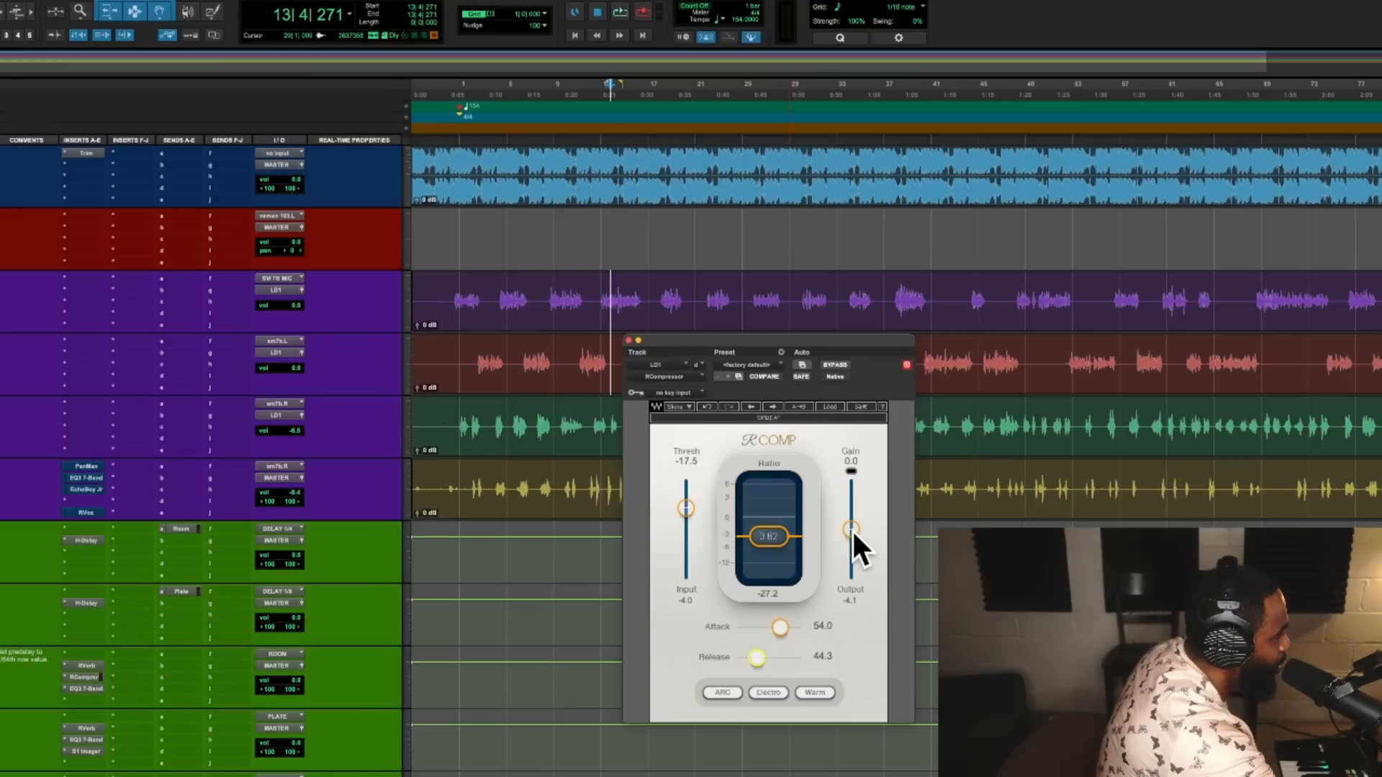
left_click_drag(853, 531, 852, 531)
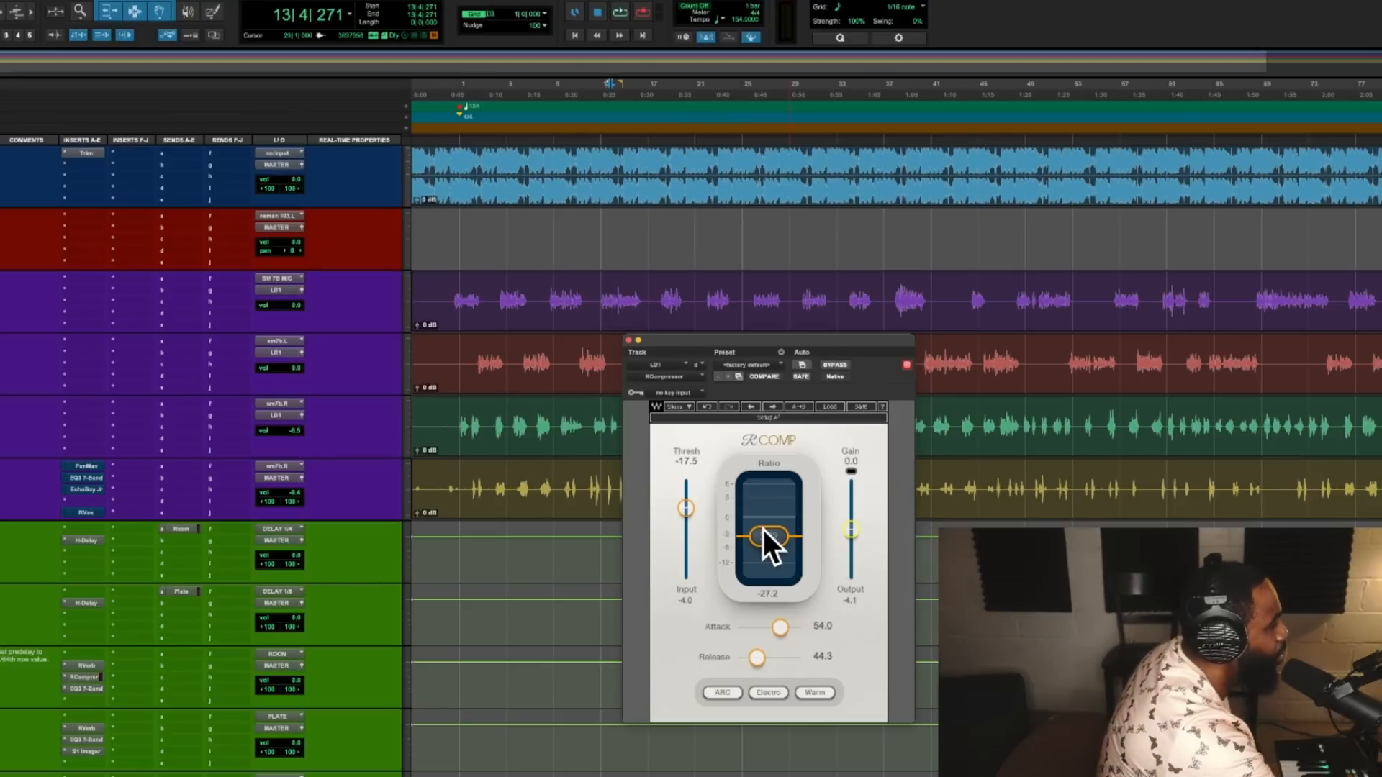
left_click_drag(763, 529, 786, 550)
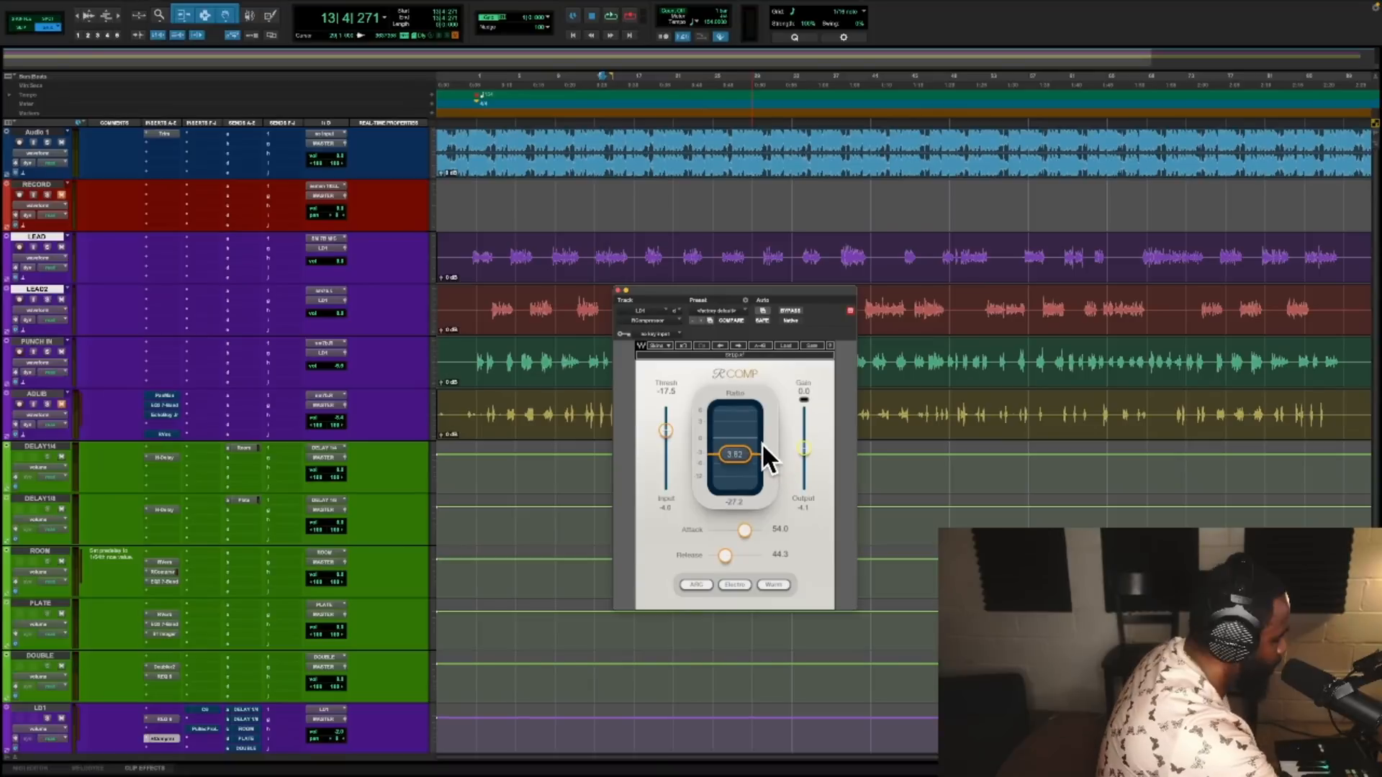
Switch to the mixer, close RCompressor, and insert the UAD UA 1176LN Legacy limiter on the LD1 bus after it.
key("super+equal")
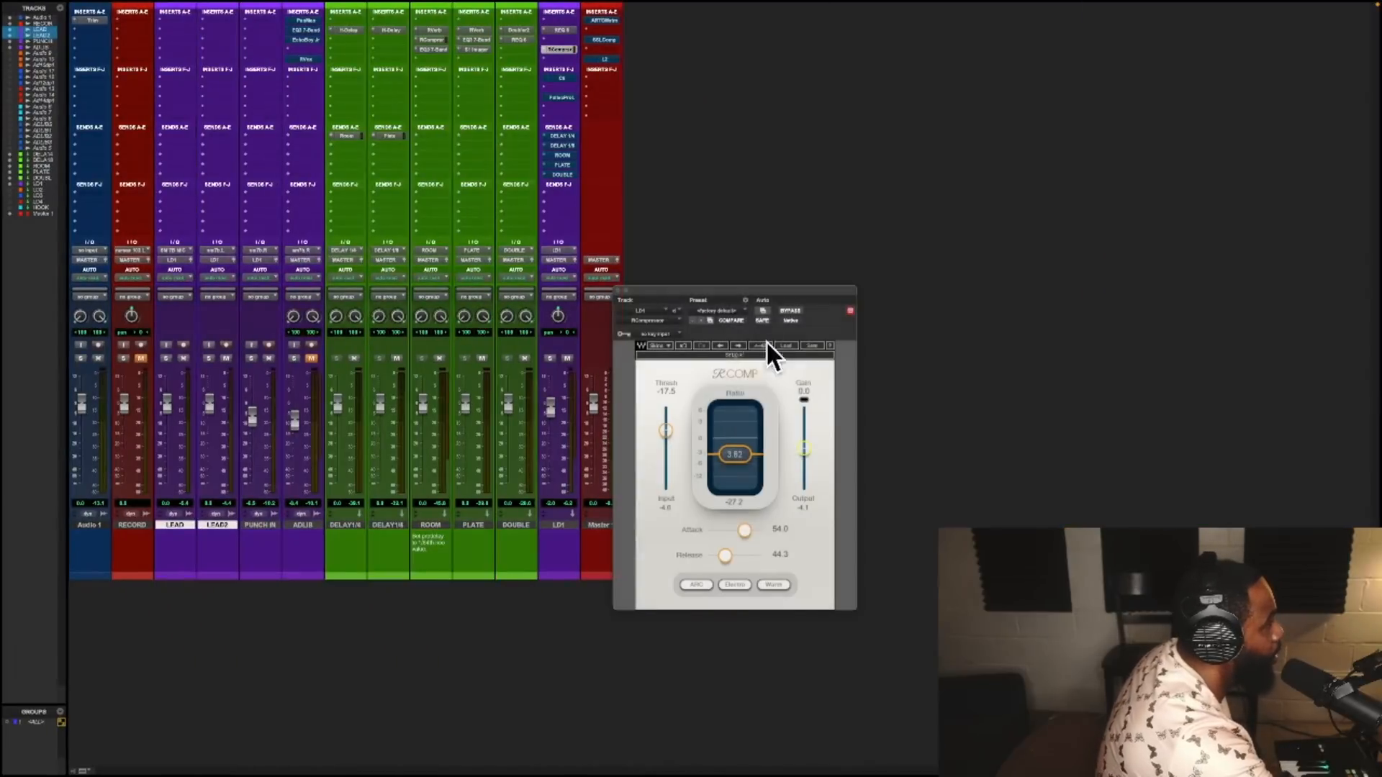
left_click(620, 291)
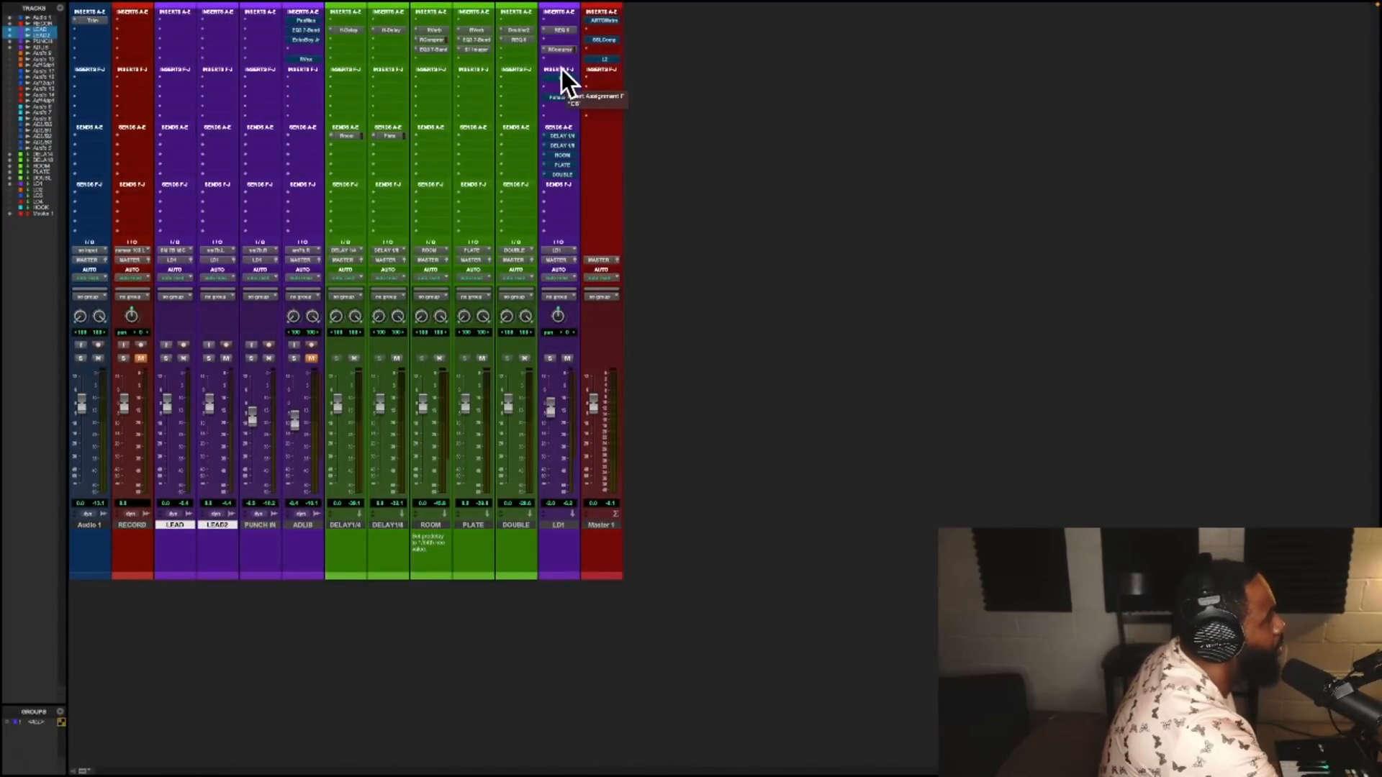
left_click(562, 108)
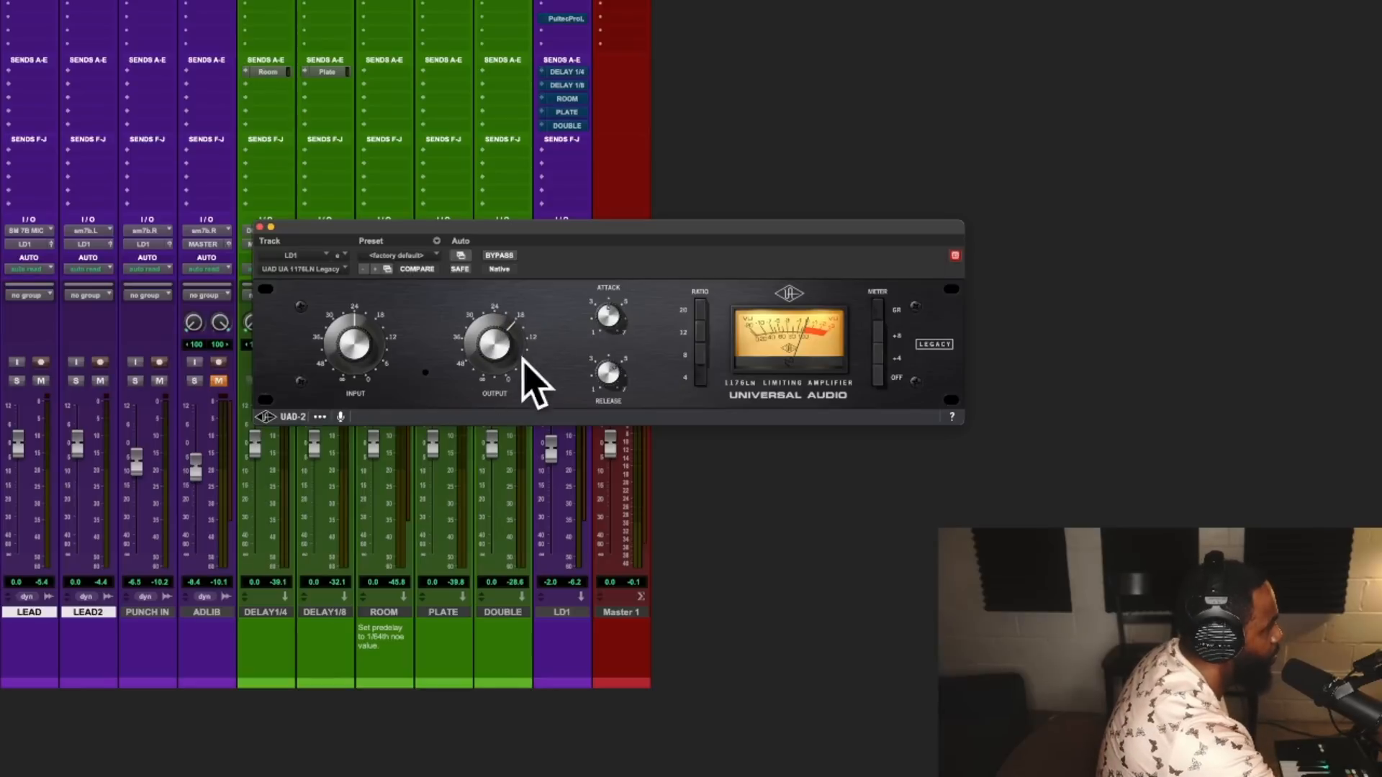
Compare the vocals with the 1176LN on LD1 bypassed and active during playback, leaving the limiter active.
left_click(499, 255)
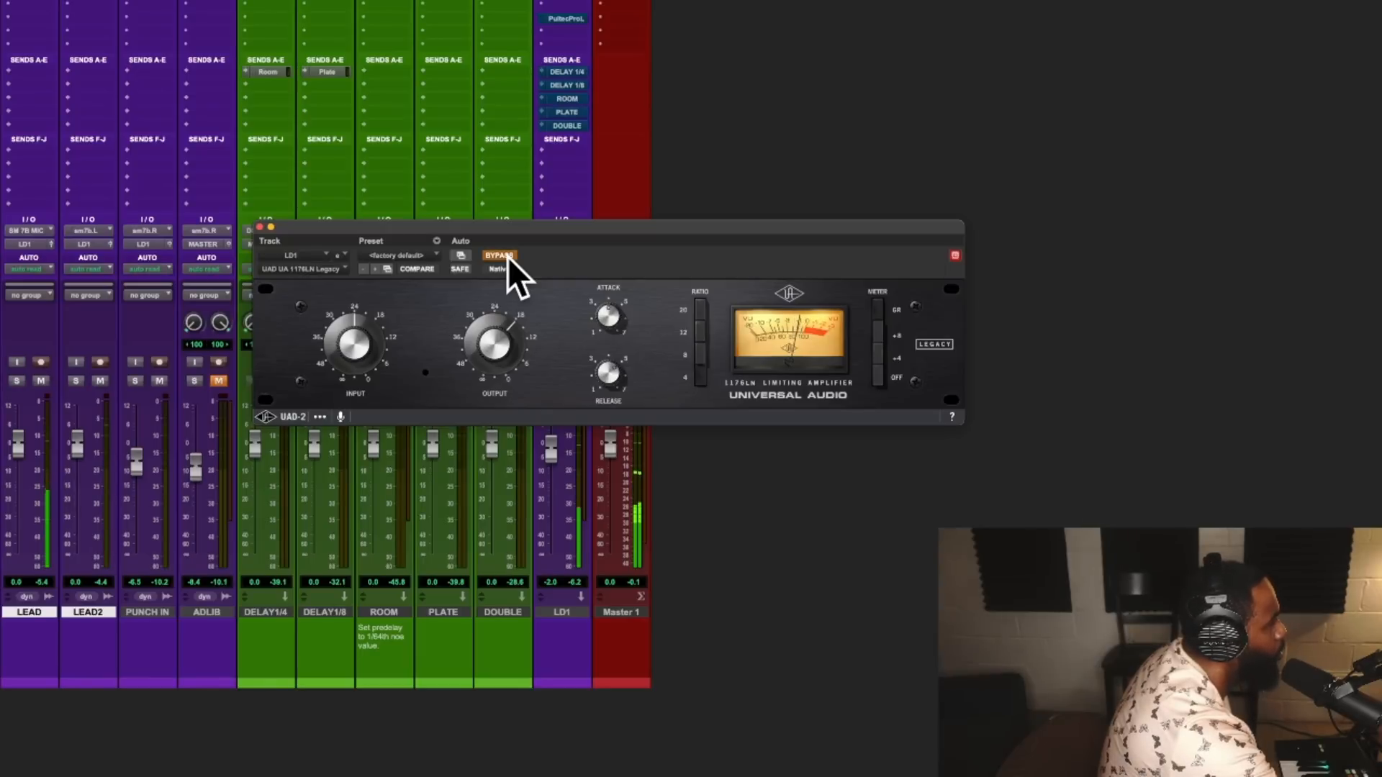
left_click(500, 255)
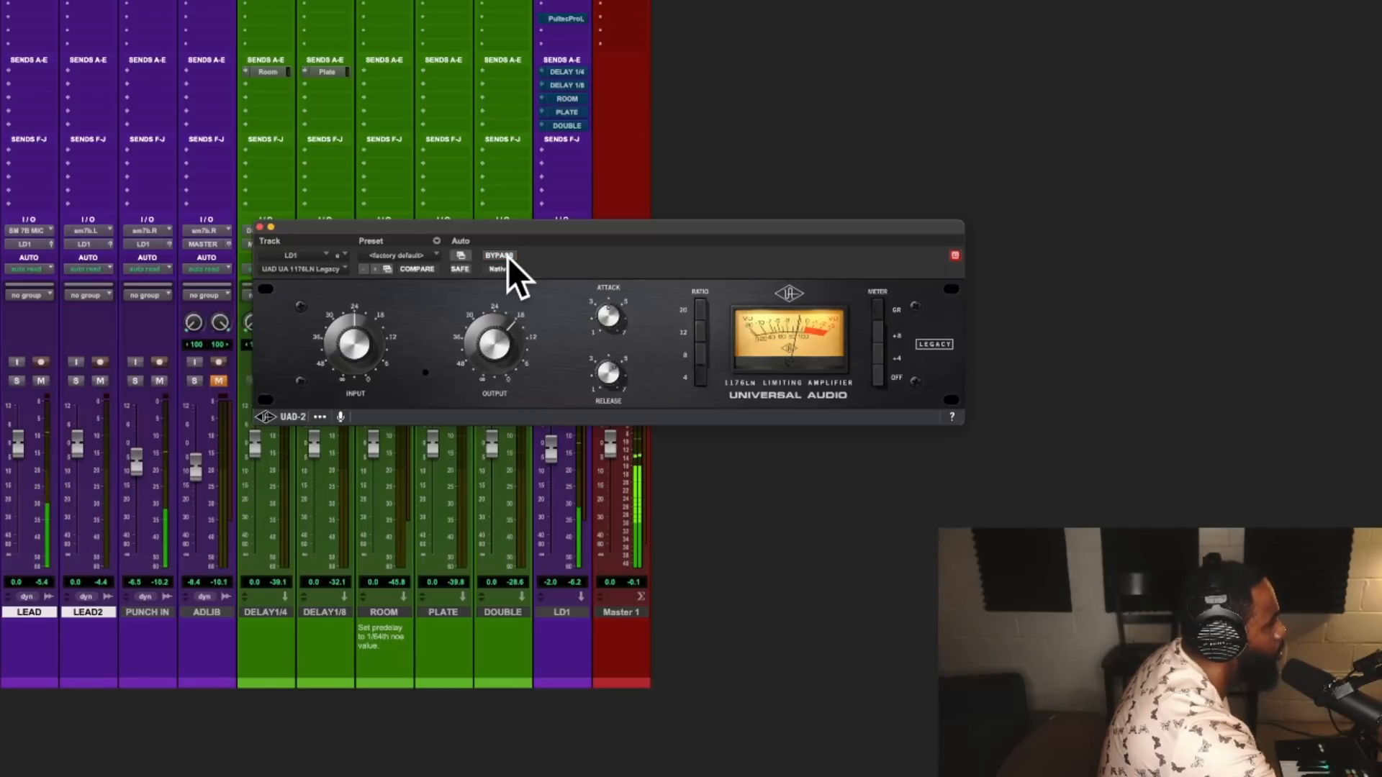
left_click(507, 256)
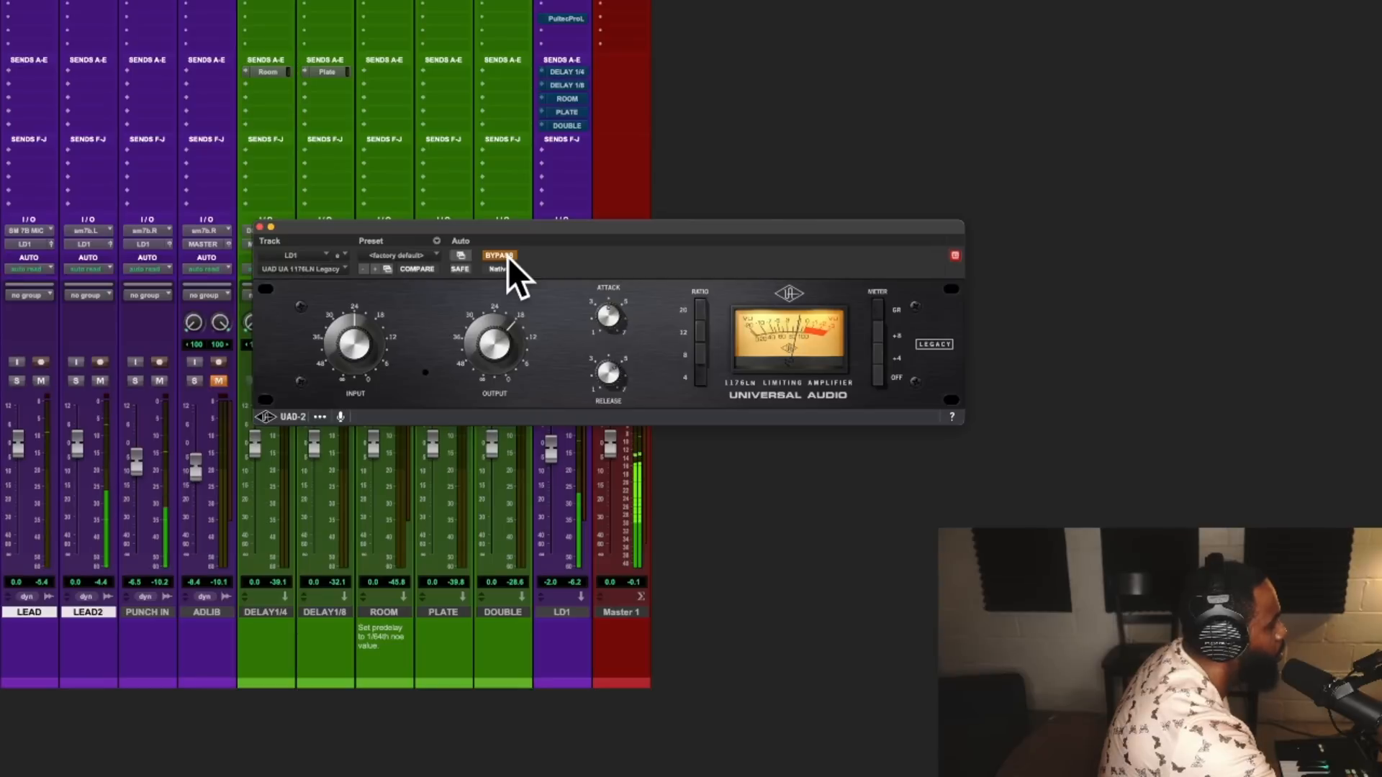
left_click(508, 256)
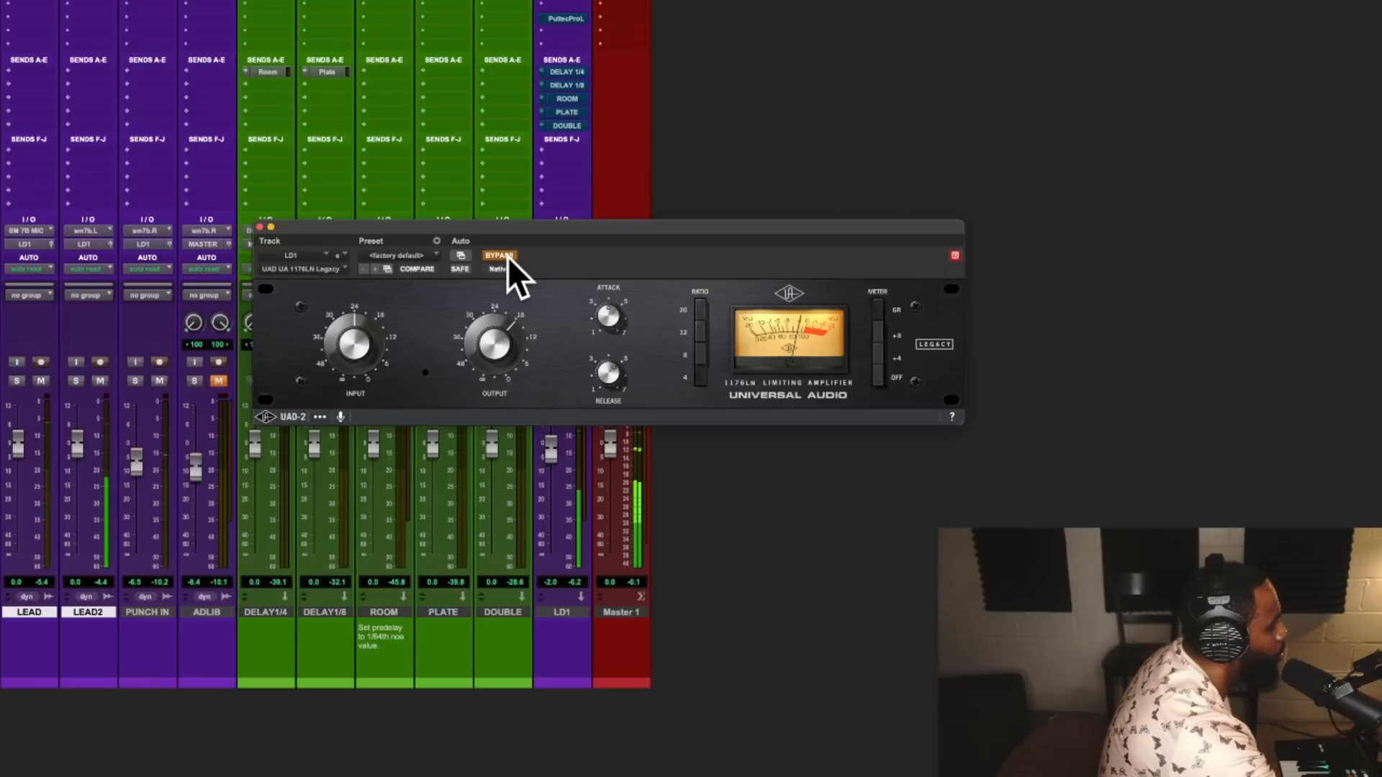
left_click(508, 257)
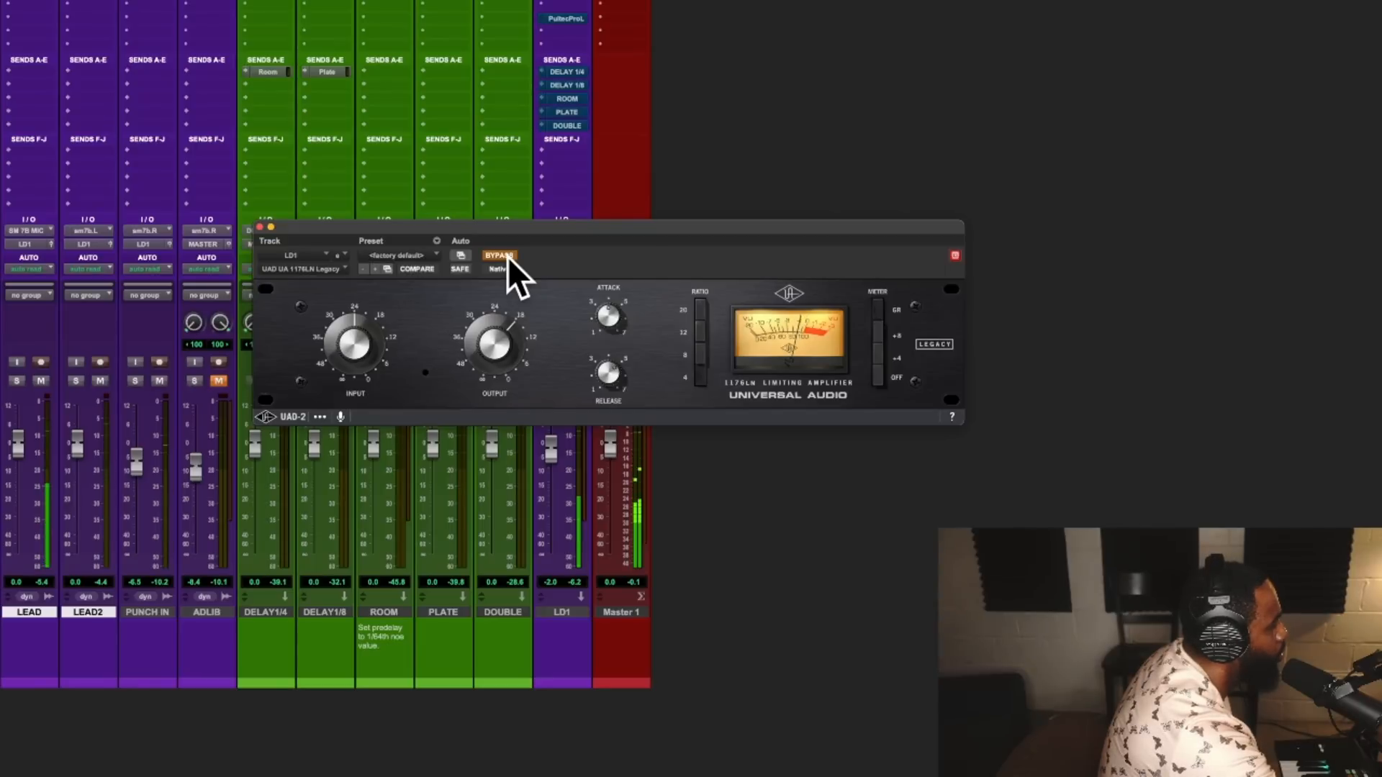
left_click(508, 257)
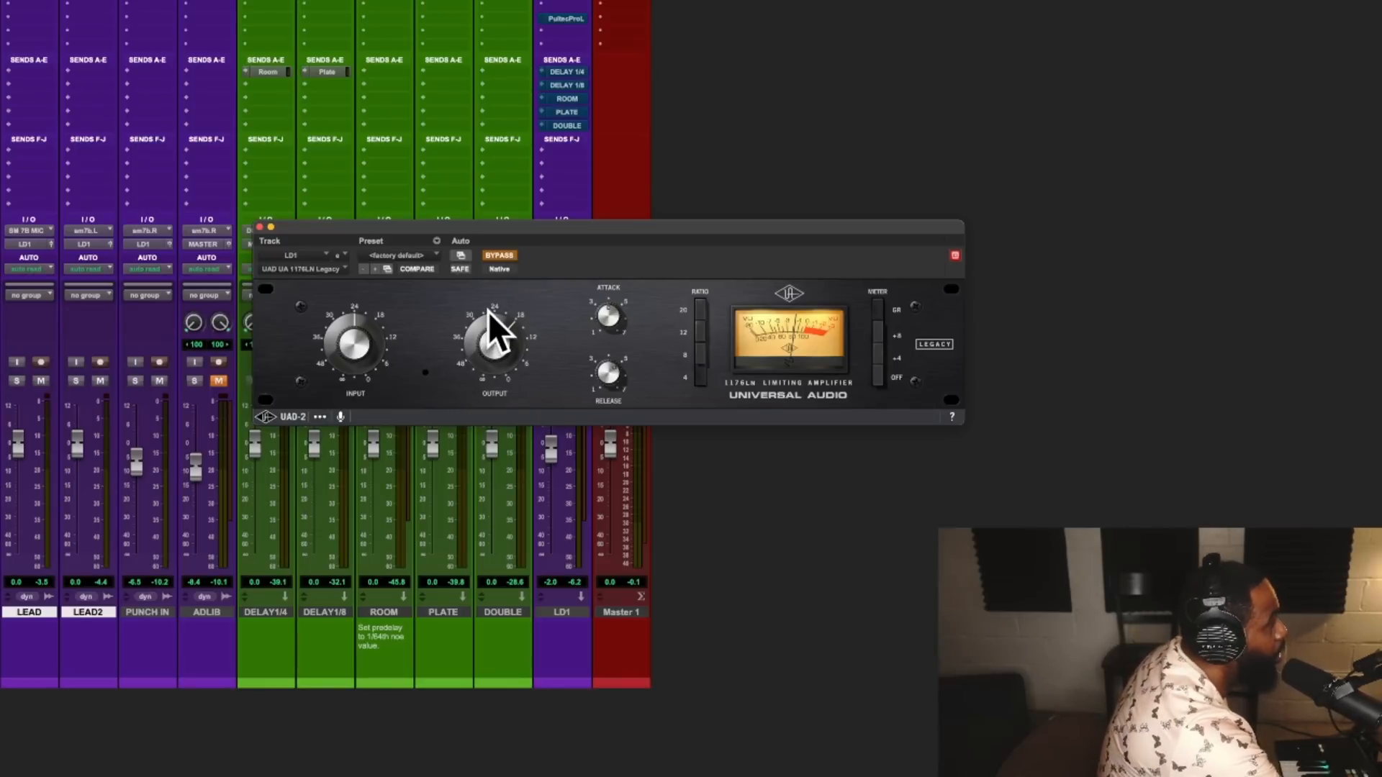
left_click_drag(490, 310, 511, 324)
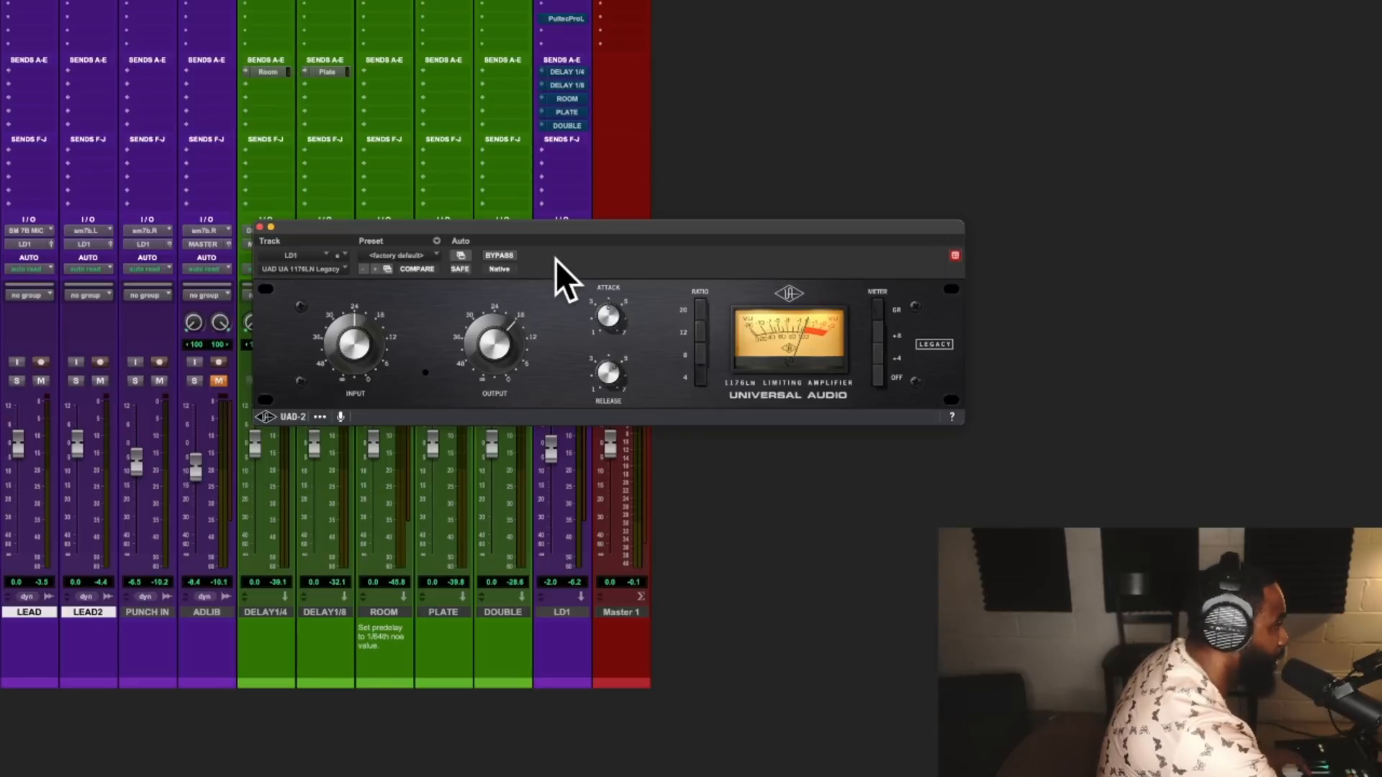
Review the RCompressor and 1176LN settings on LD1 one after the other, and close the 1176LN window.
left_click(563, 49)
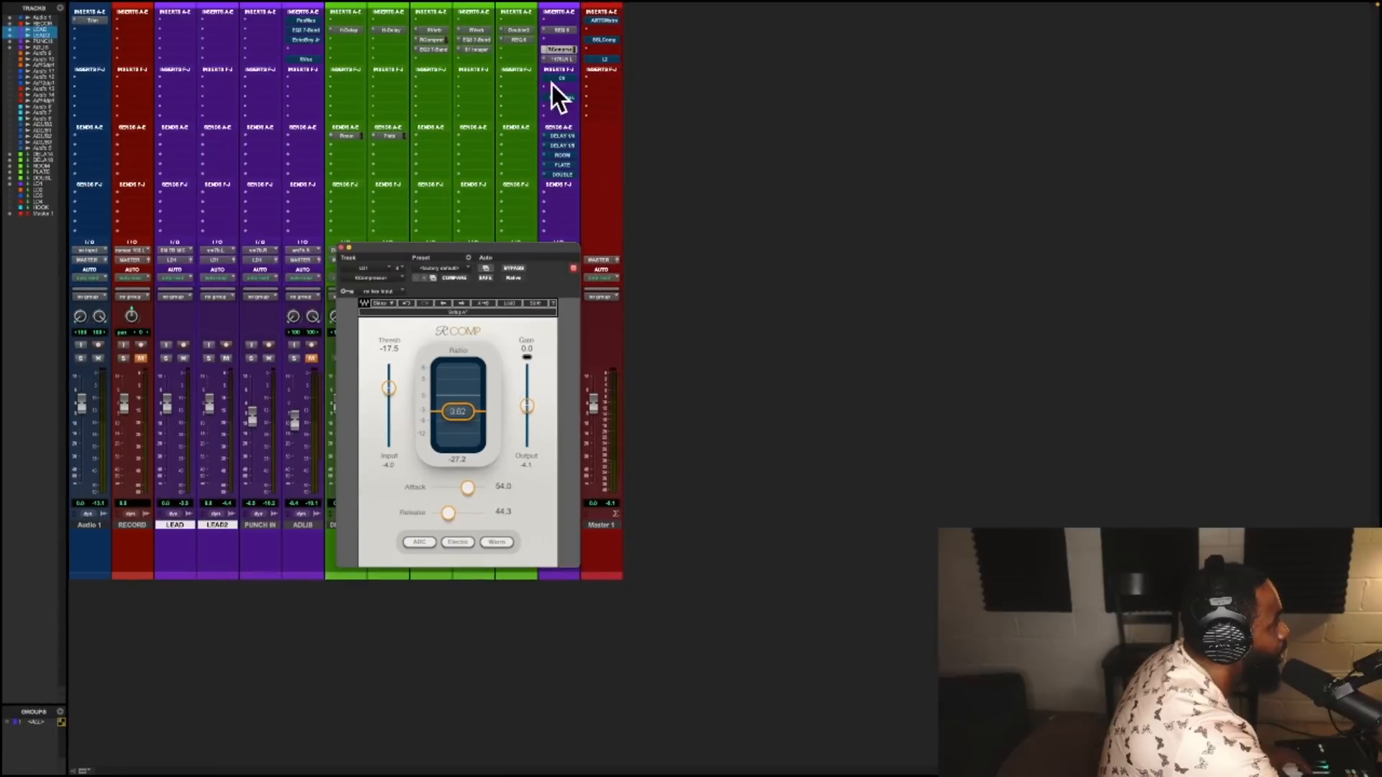
left_click(565, 60)
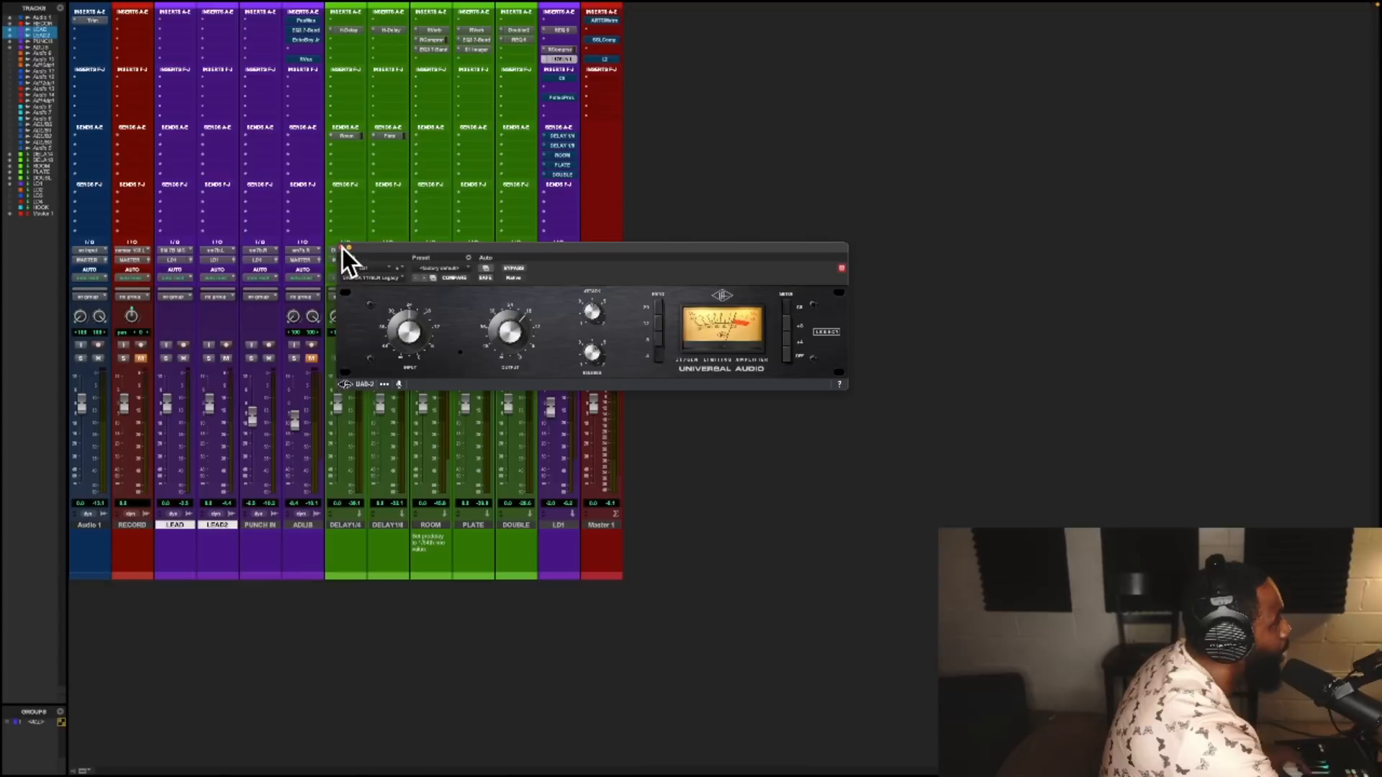
left_click(267, 236)
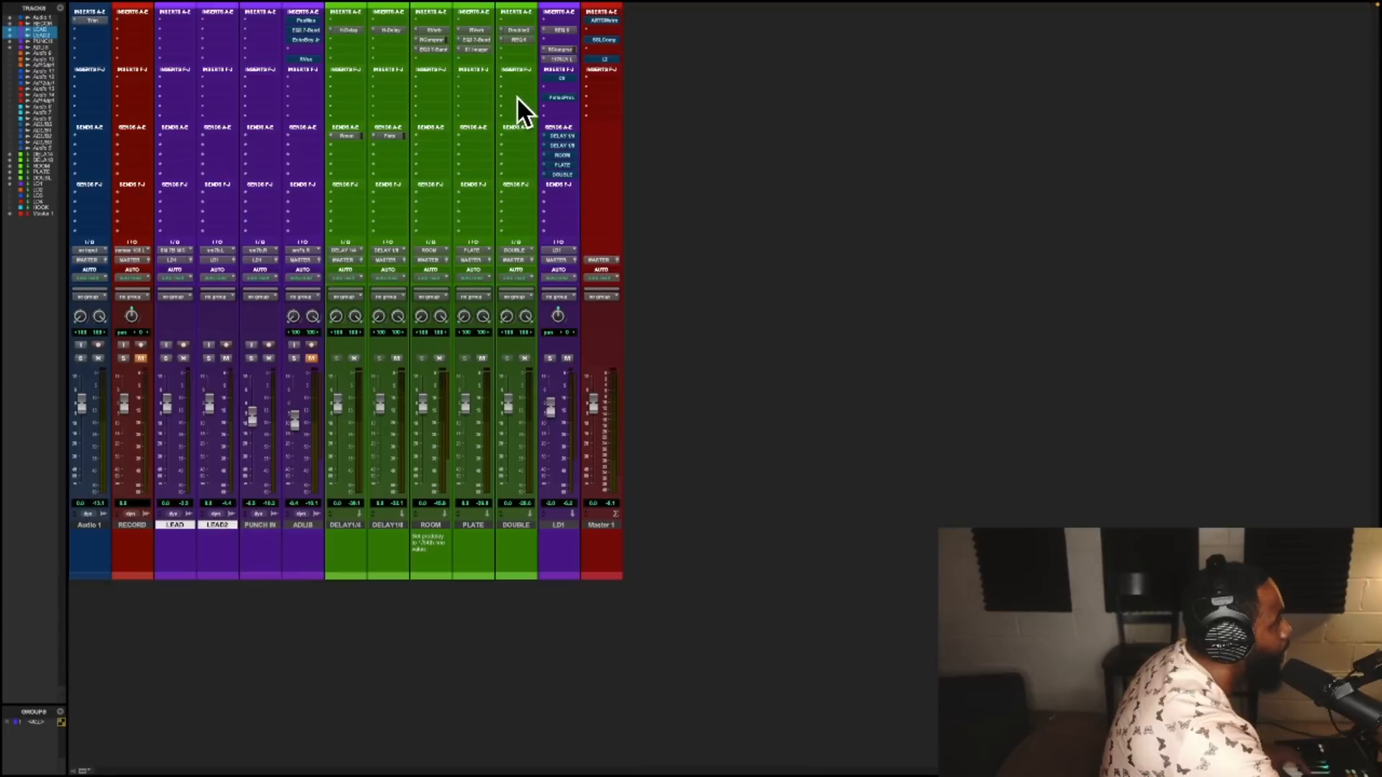
Open the C6 multiband compressor on LD1 and load its factory default preset.
left_click(562, 79)
left_click_drag(587, 246, 607, 232)
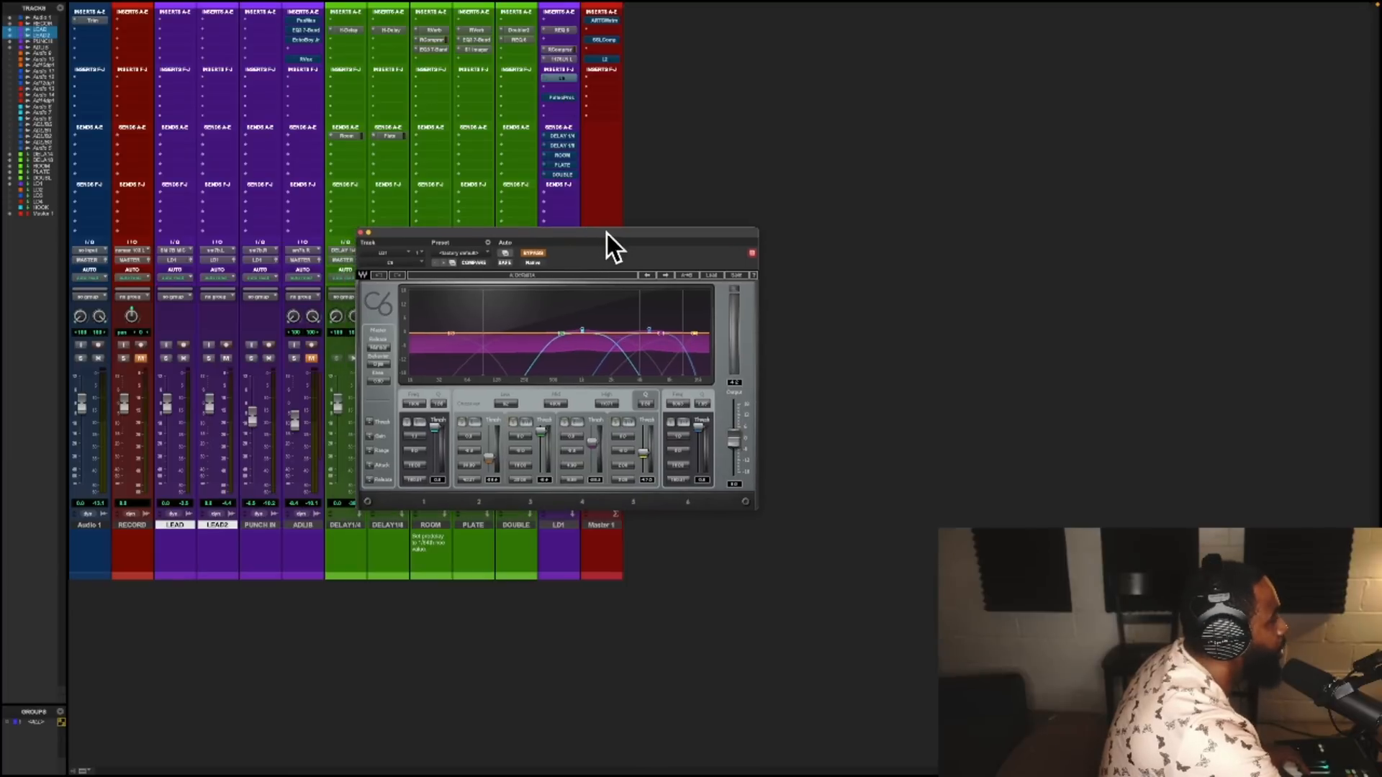
left_click(468, 254)
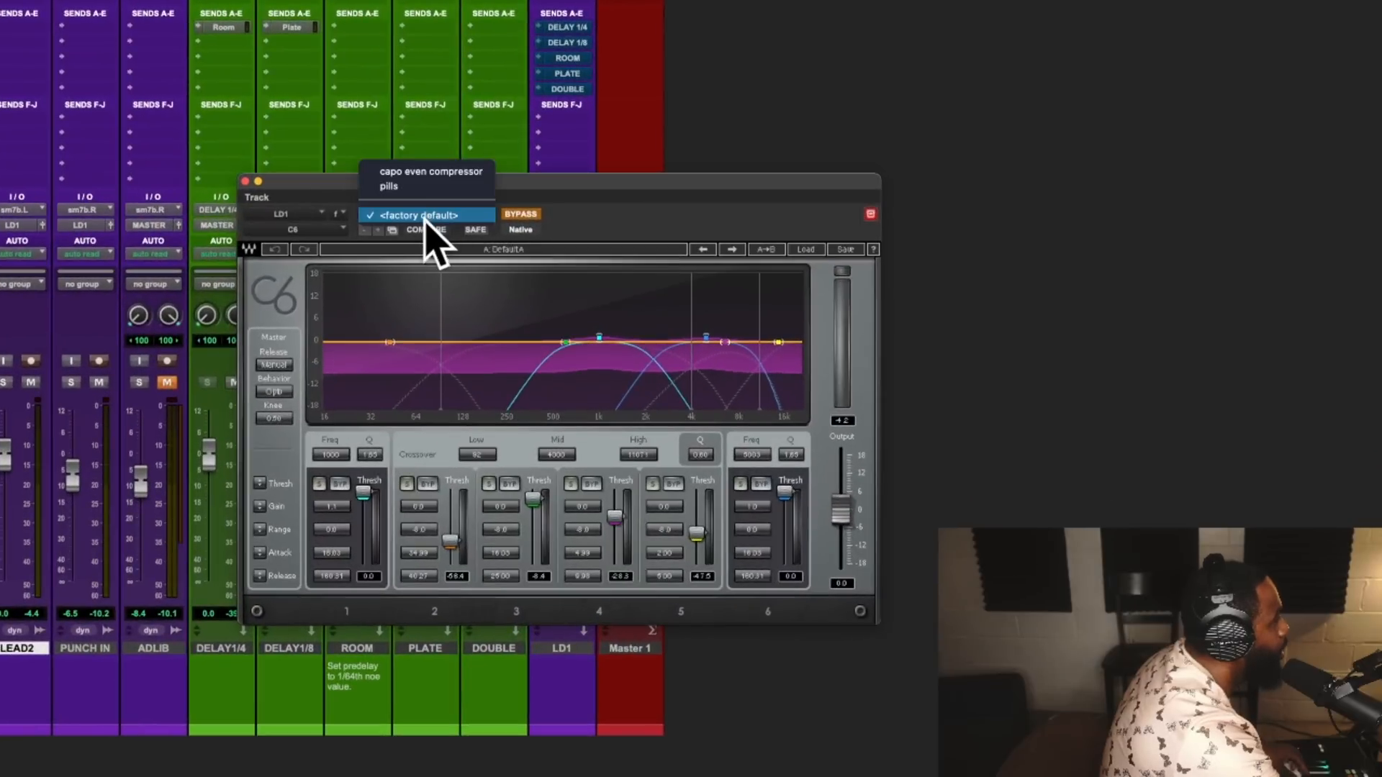
left_click(416, 216)
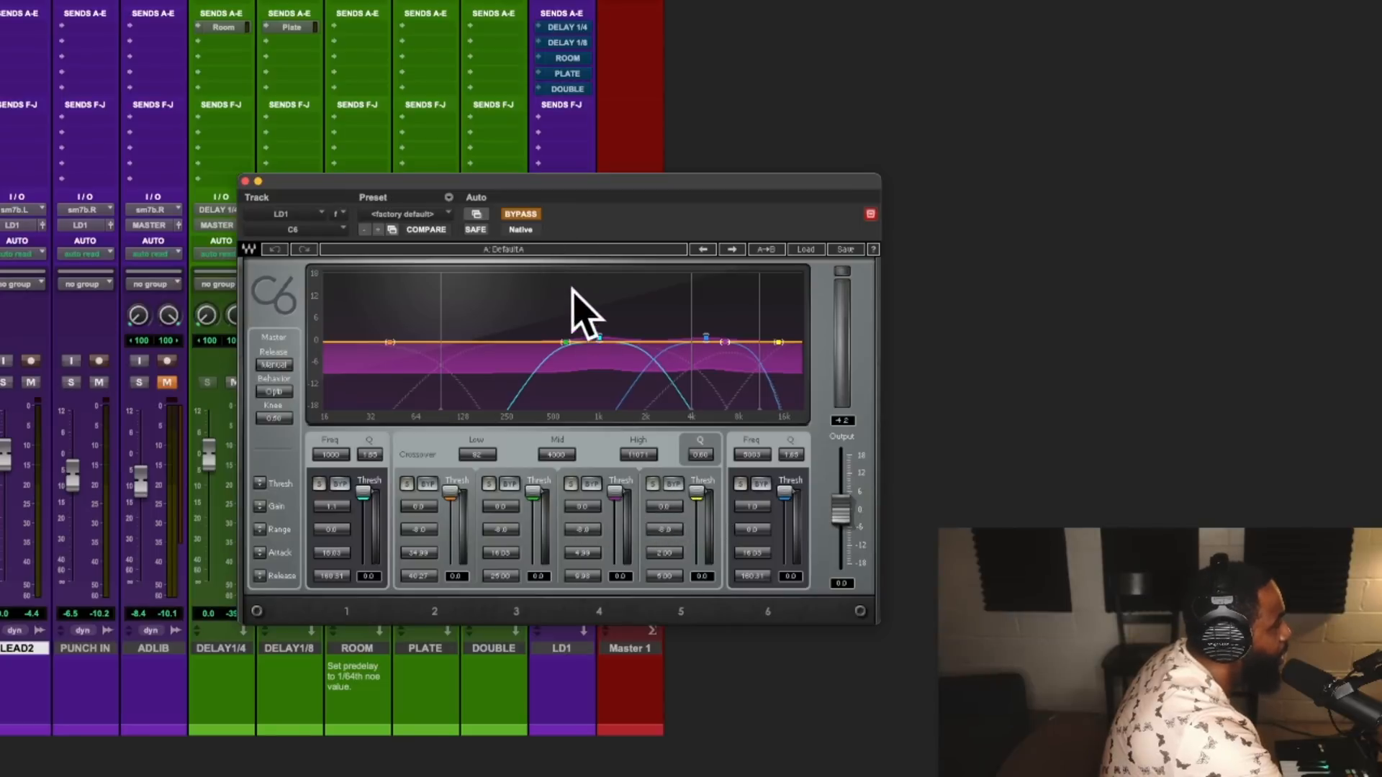
Compare the vocals with the C6 on LD1 active and bypassed during playback, leaving it active.
left_click(531, 214)
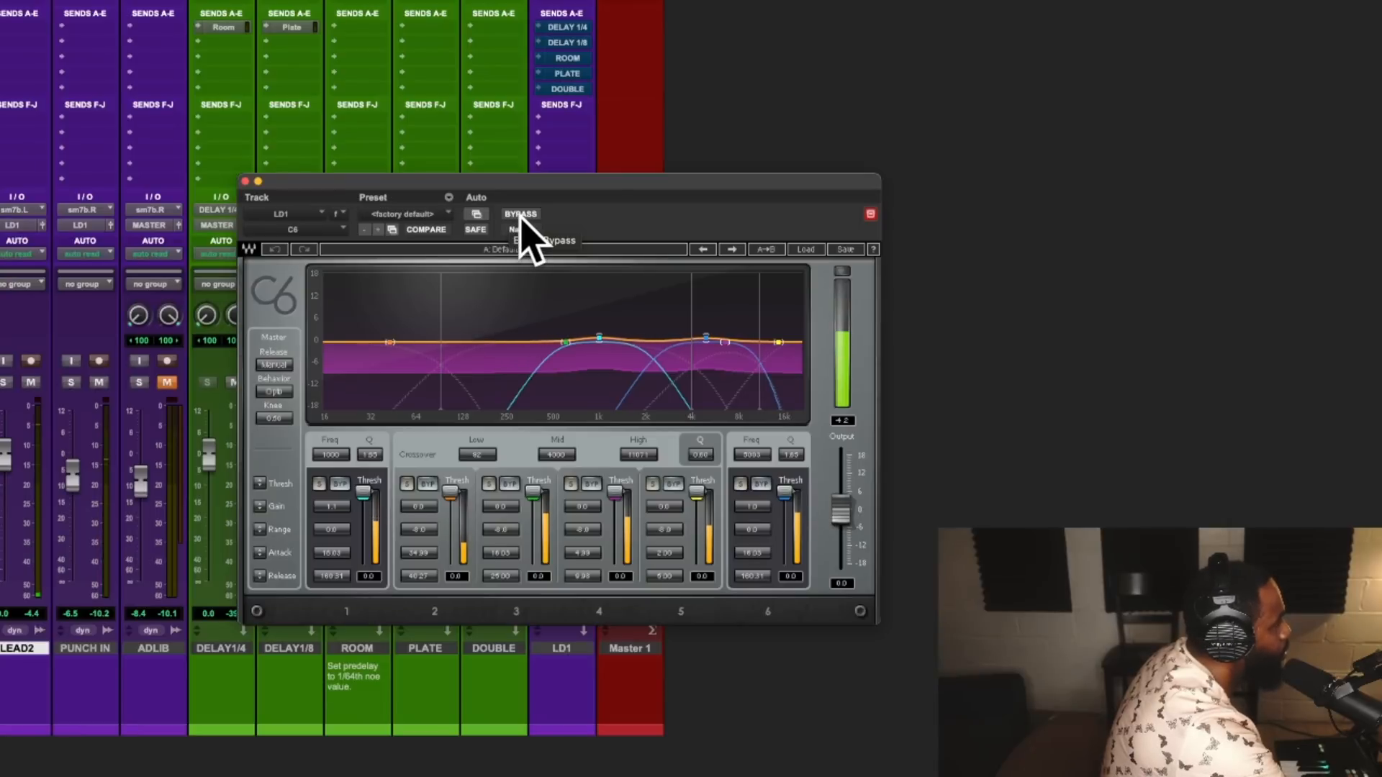
left_click(522, 215)
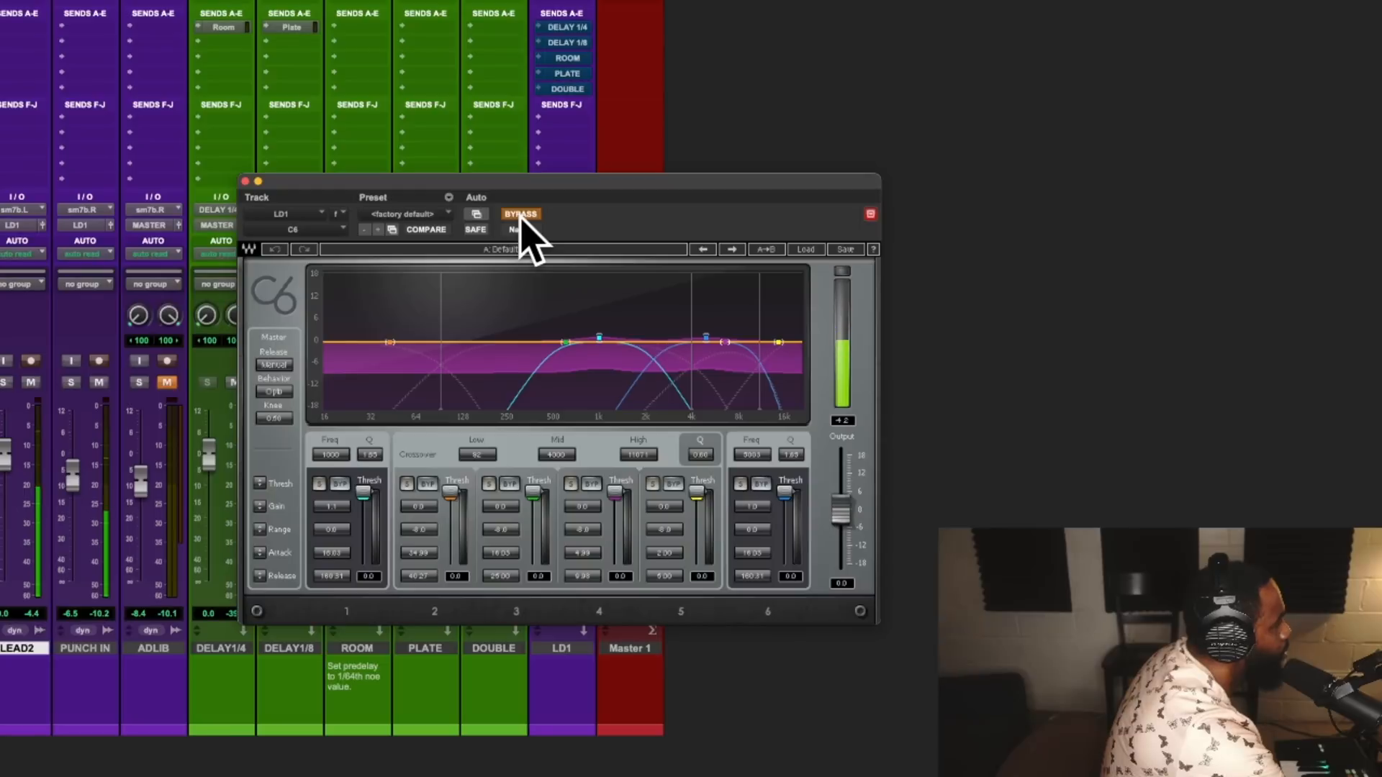
left_click(521, 215)
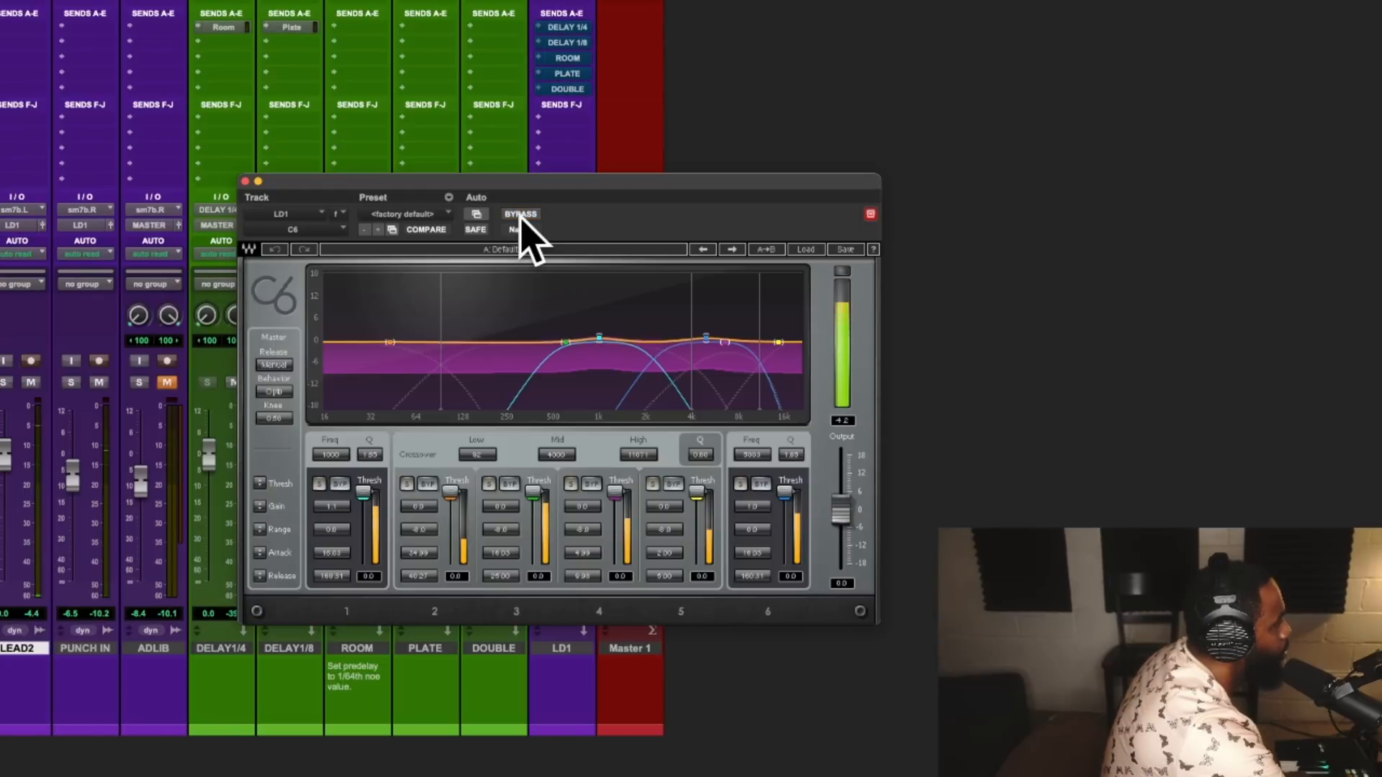
left_click(521, 214)
left_click(521, 215)
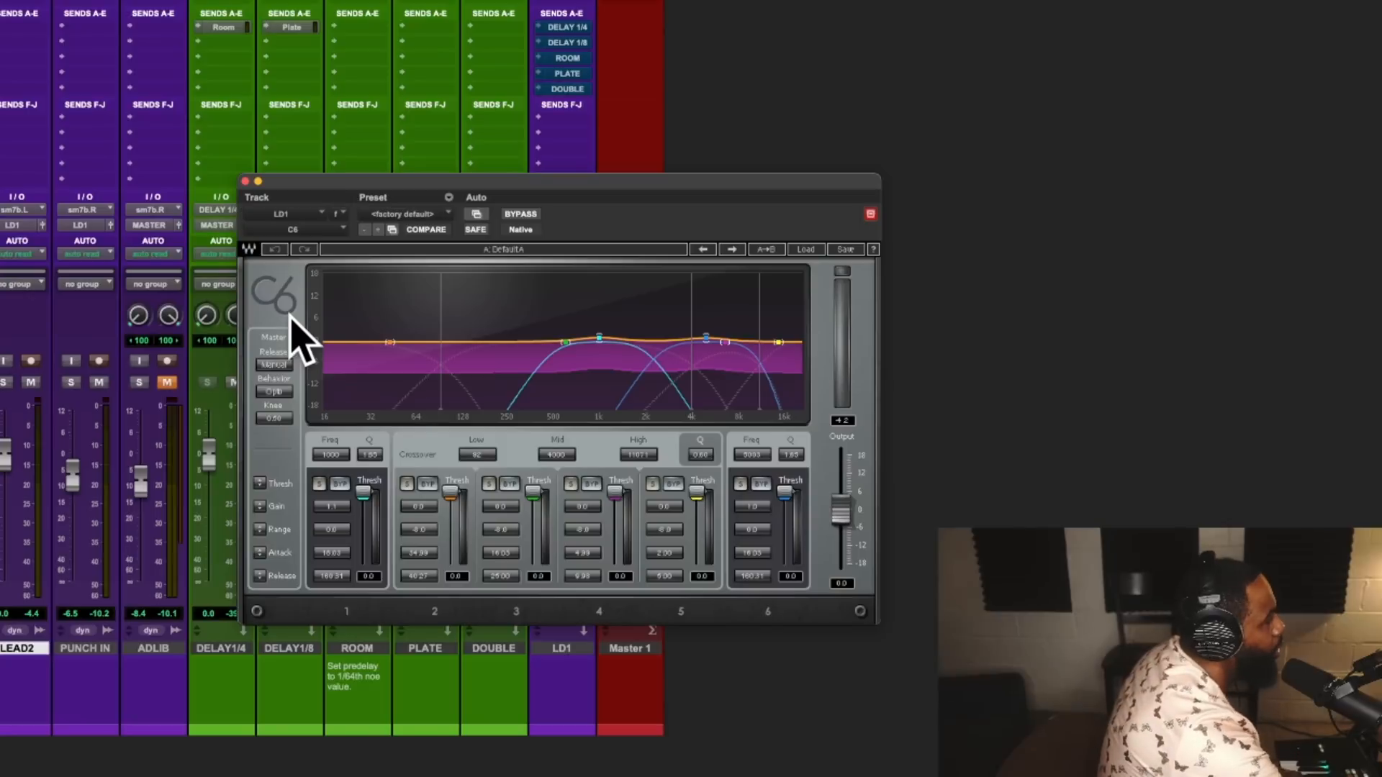
Lower the C6 band 5 threshold to -19.5 and the band 4 threshold to -22.5 during playback.
left_click(702, 494)
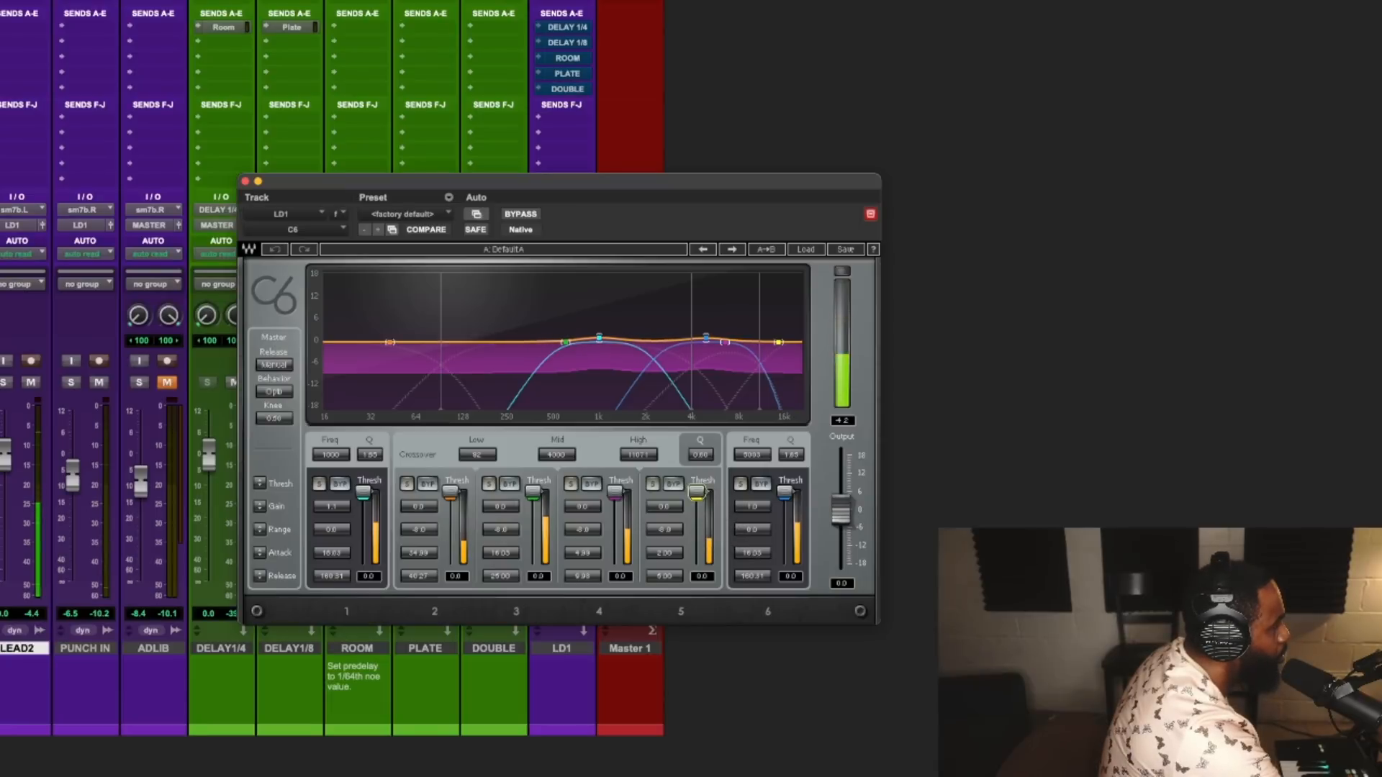
left_click_drag(702, 494, 699, 530)
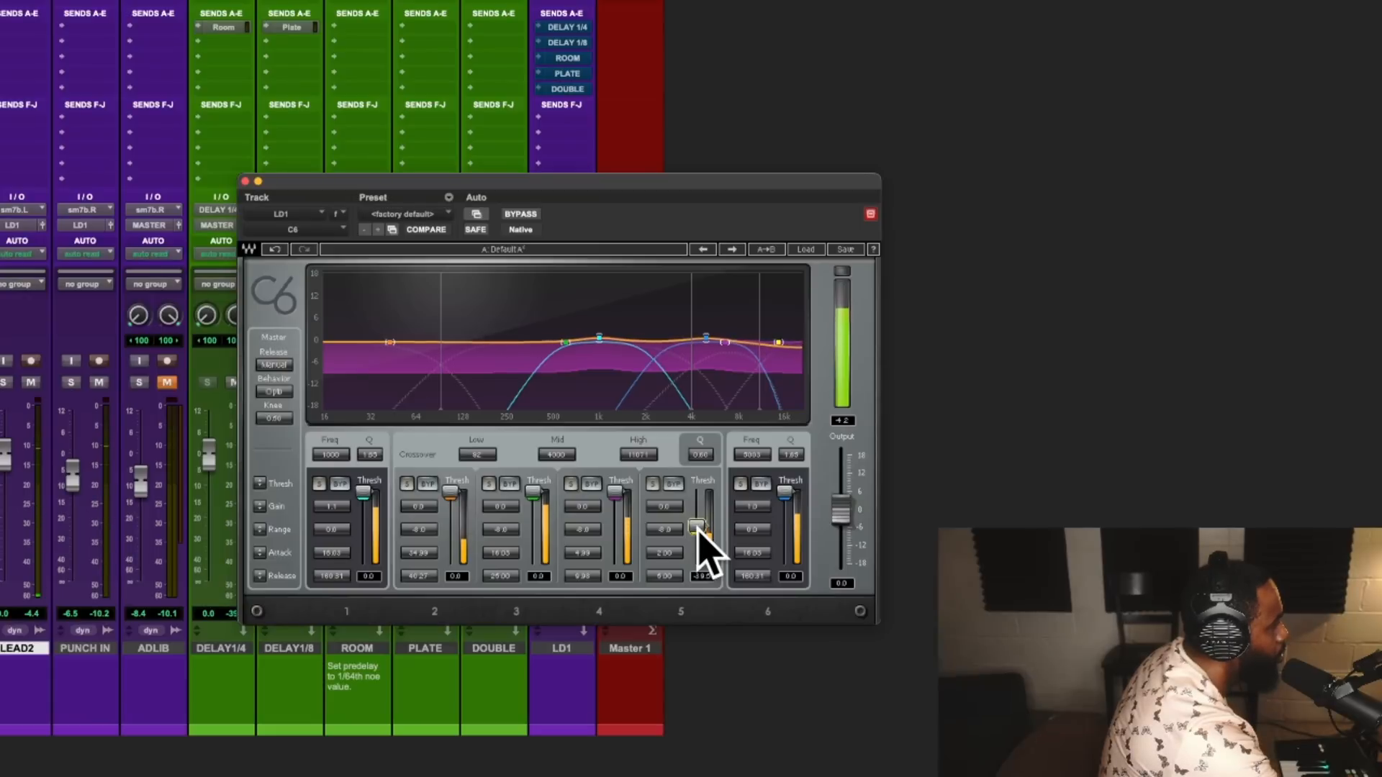
left_click_drag(616, 492, 615, 545)
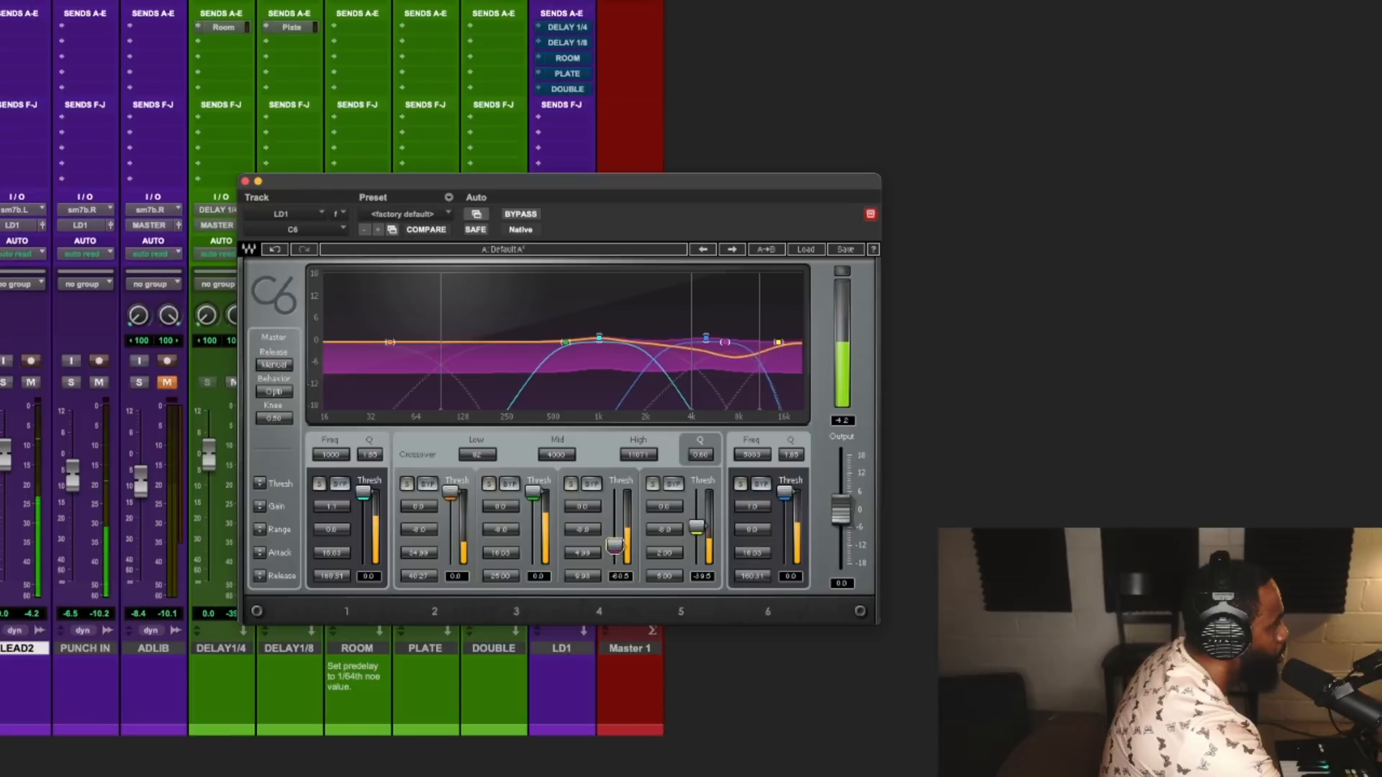
scroll(617, 551, "up", 5)
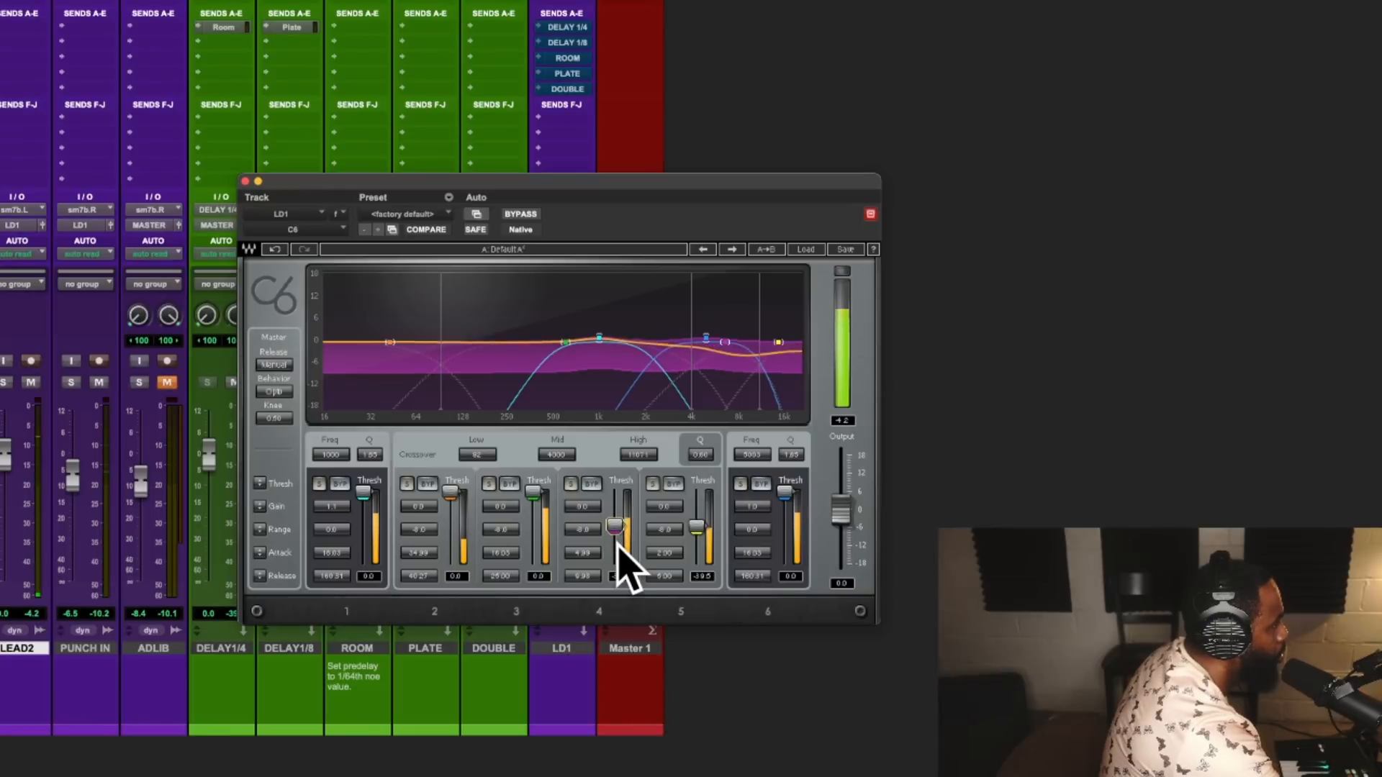
scroll(619, 547, "up", 3)
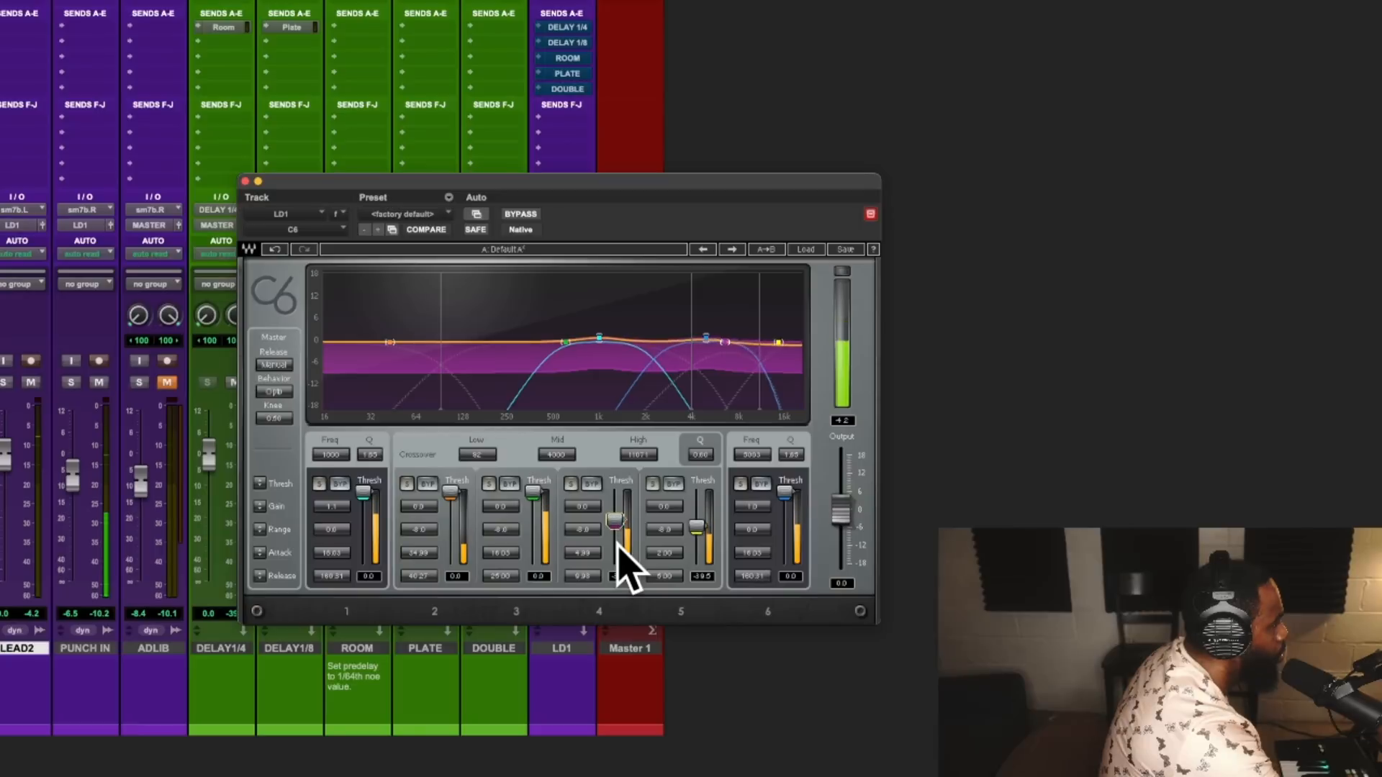
scroll(619, 547, "up", 3)
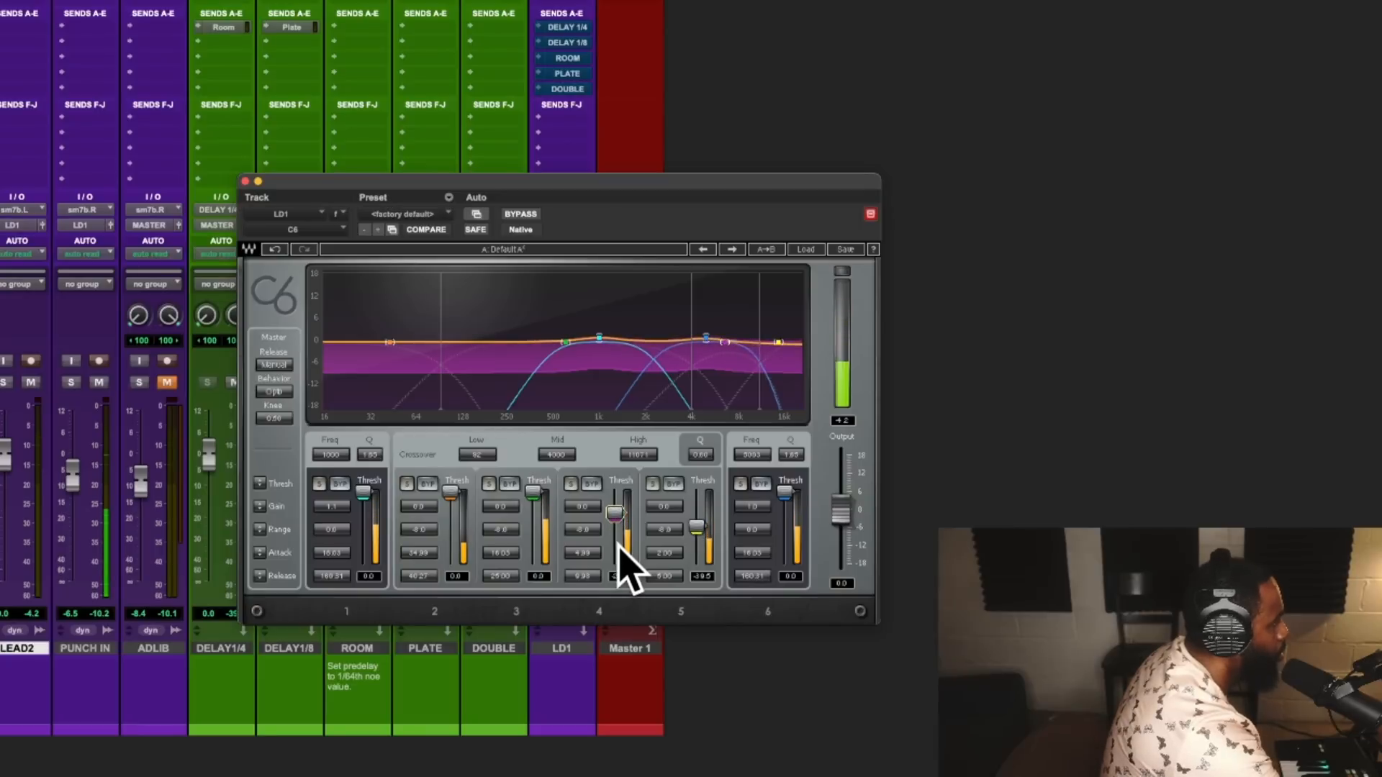
scroll(619, 547, "up", 1)
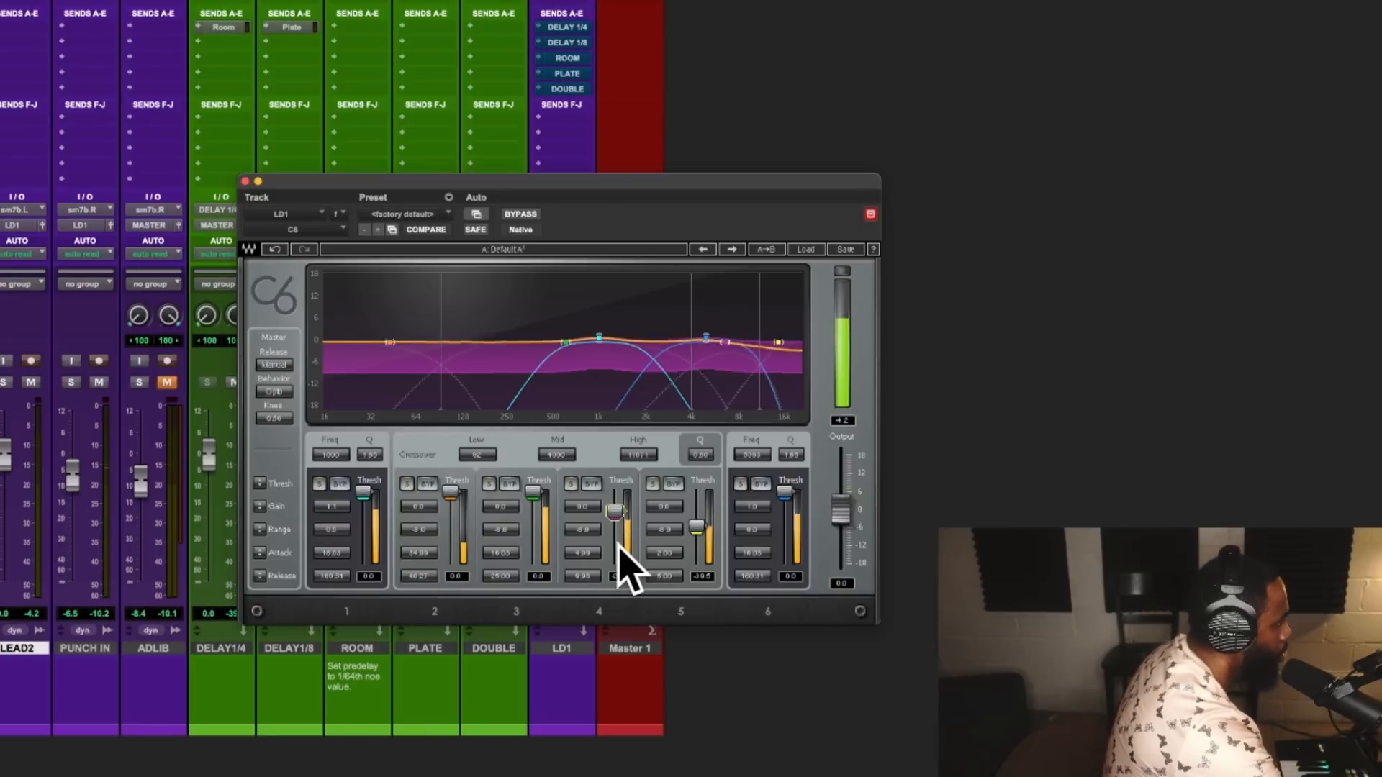
Set the C6 band 3 threshold to -11.5, checking it against bypass, and the band 2 threshold to -53.8.
left_click_drag(533, 492, 535, 536)
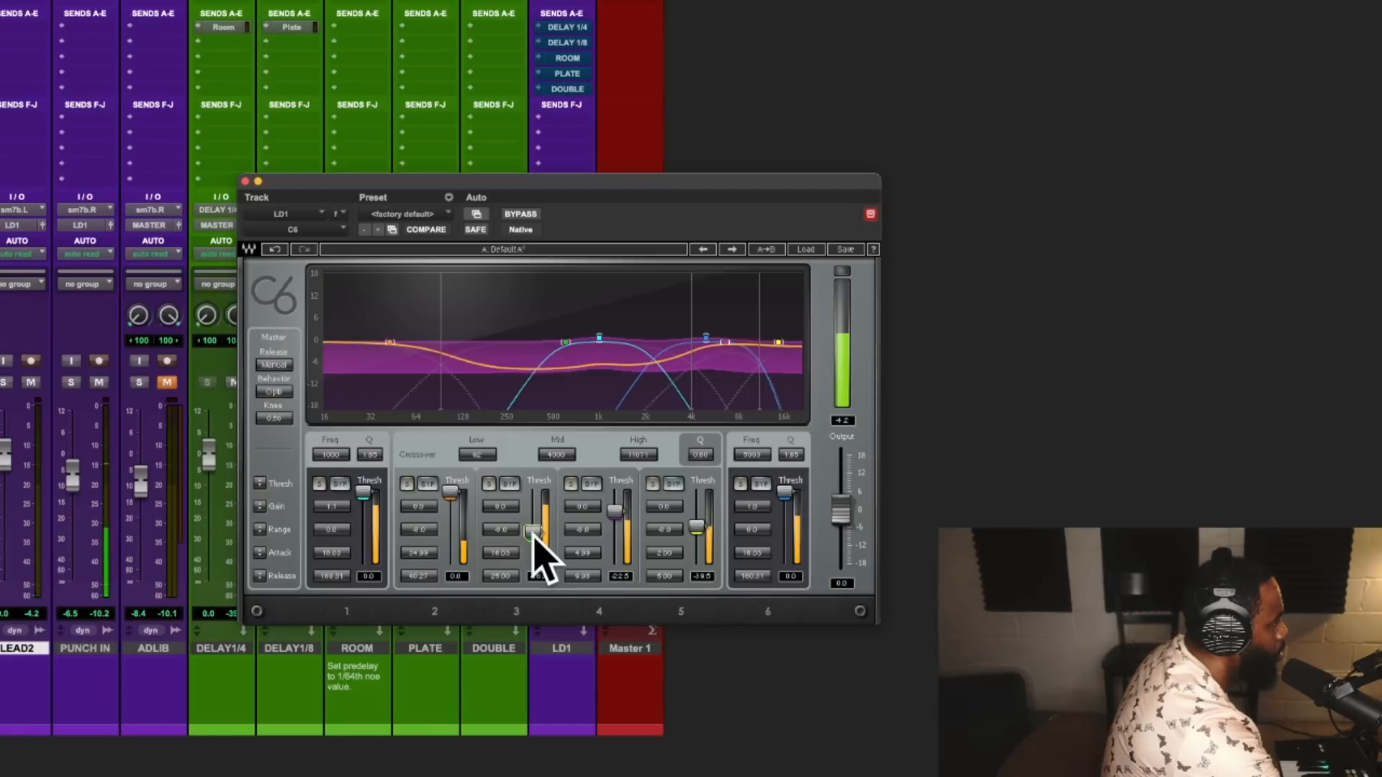
left_click(533, 536, "alt")
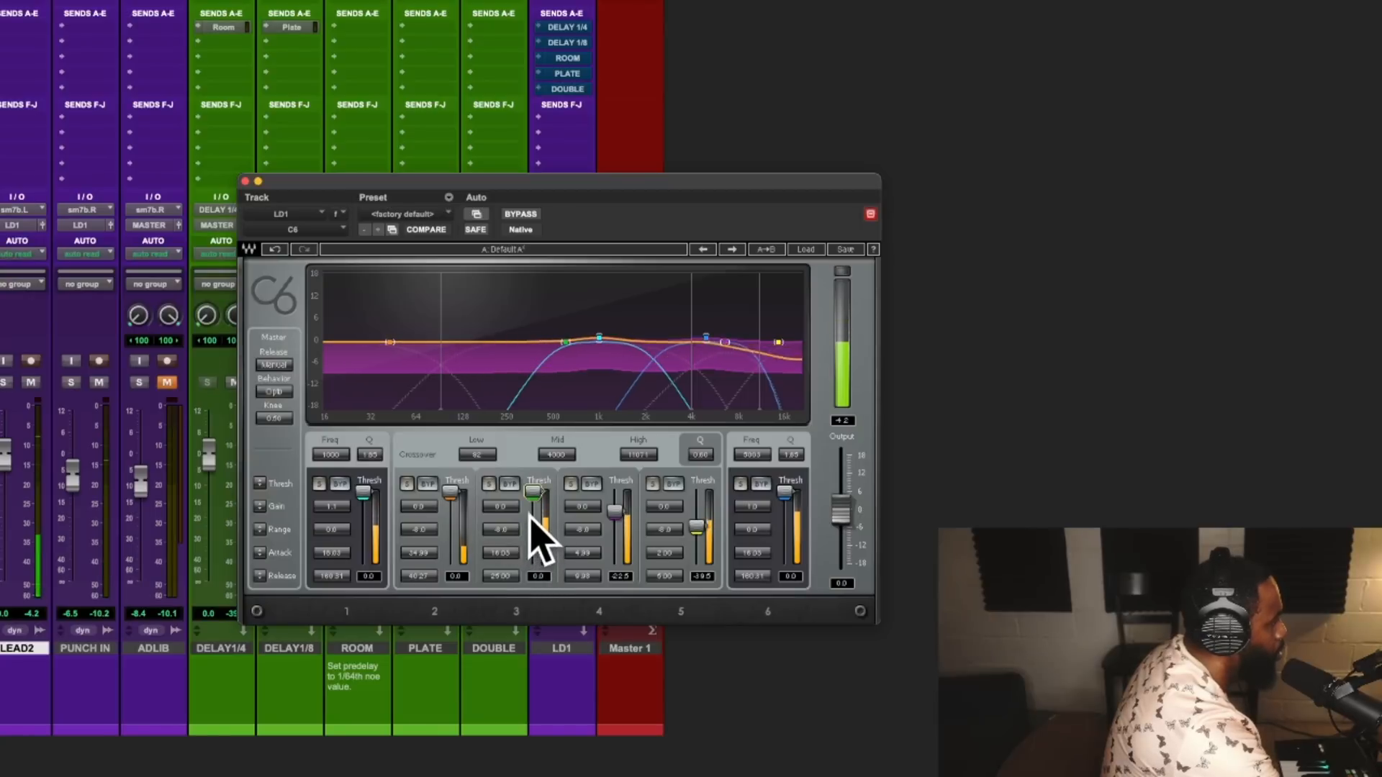
left_click_drag(533, 493, 533, 500)
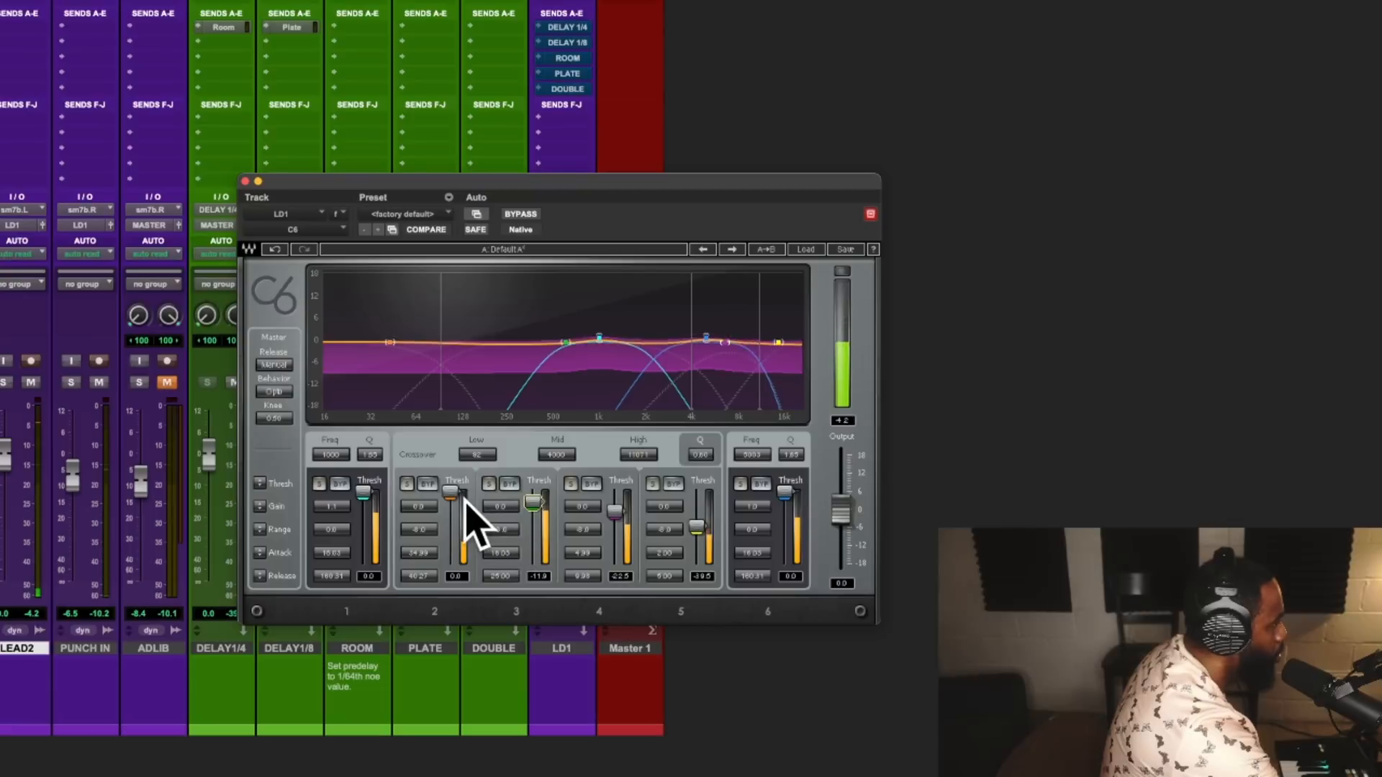
left_click(531, 218)
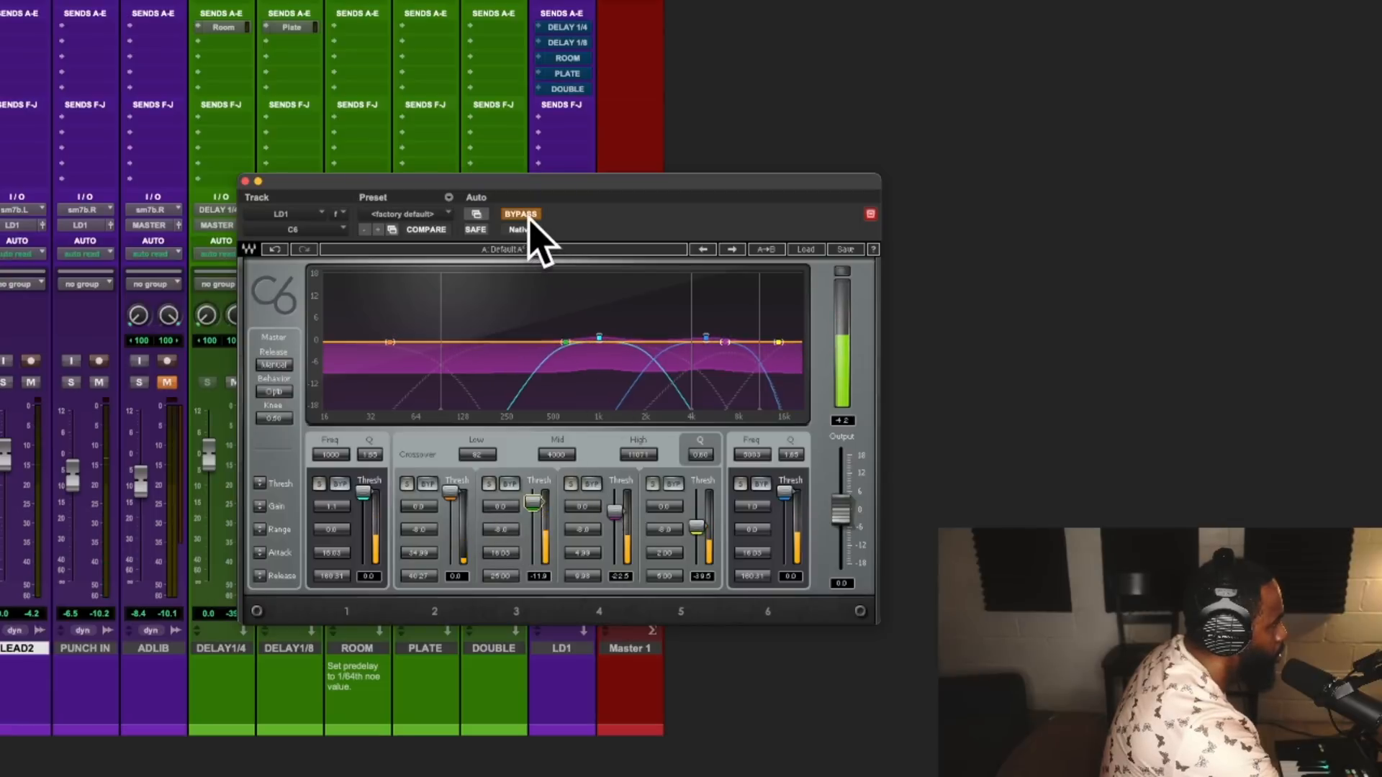
left_click(531, 218)
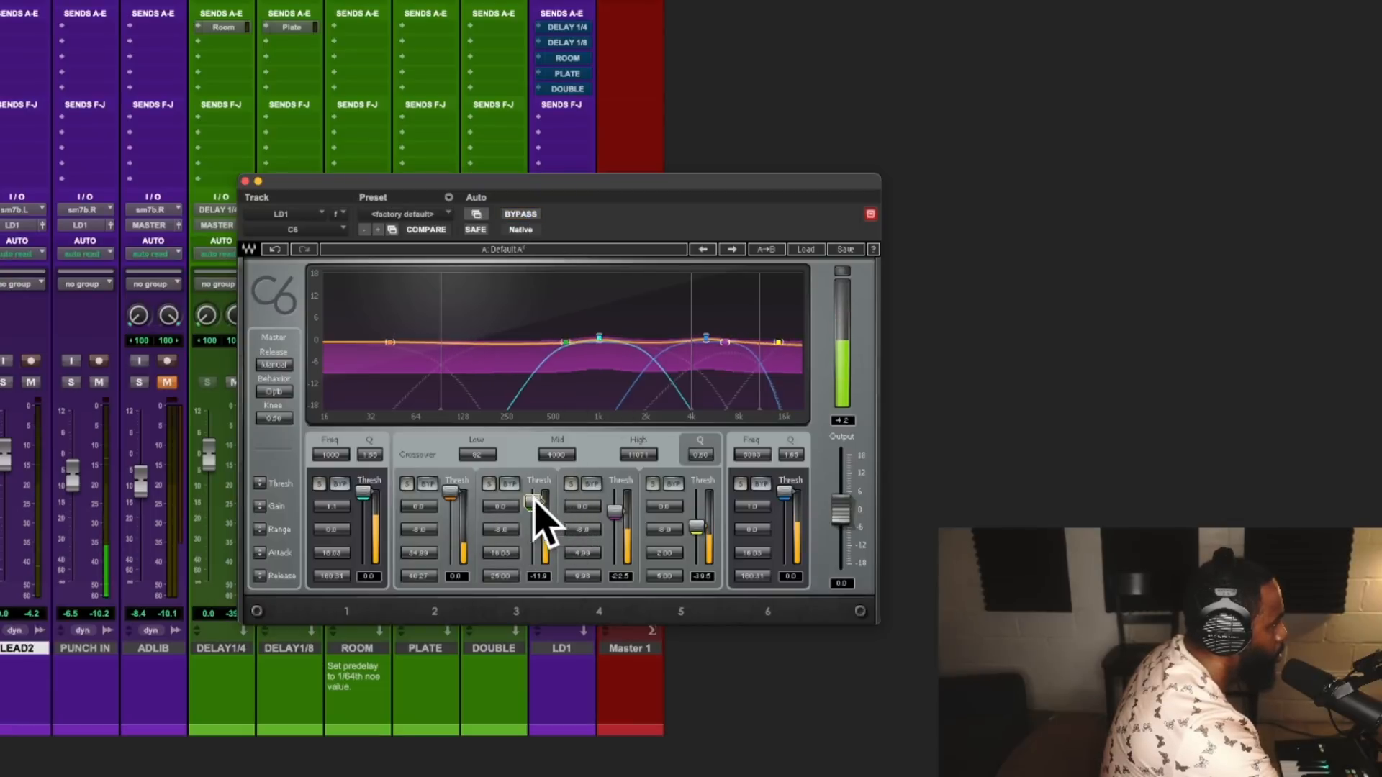
left_click_drag(533, 501, 531, 498)
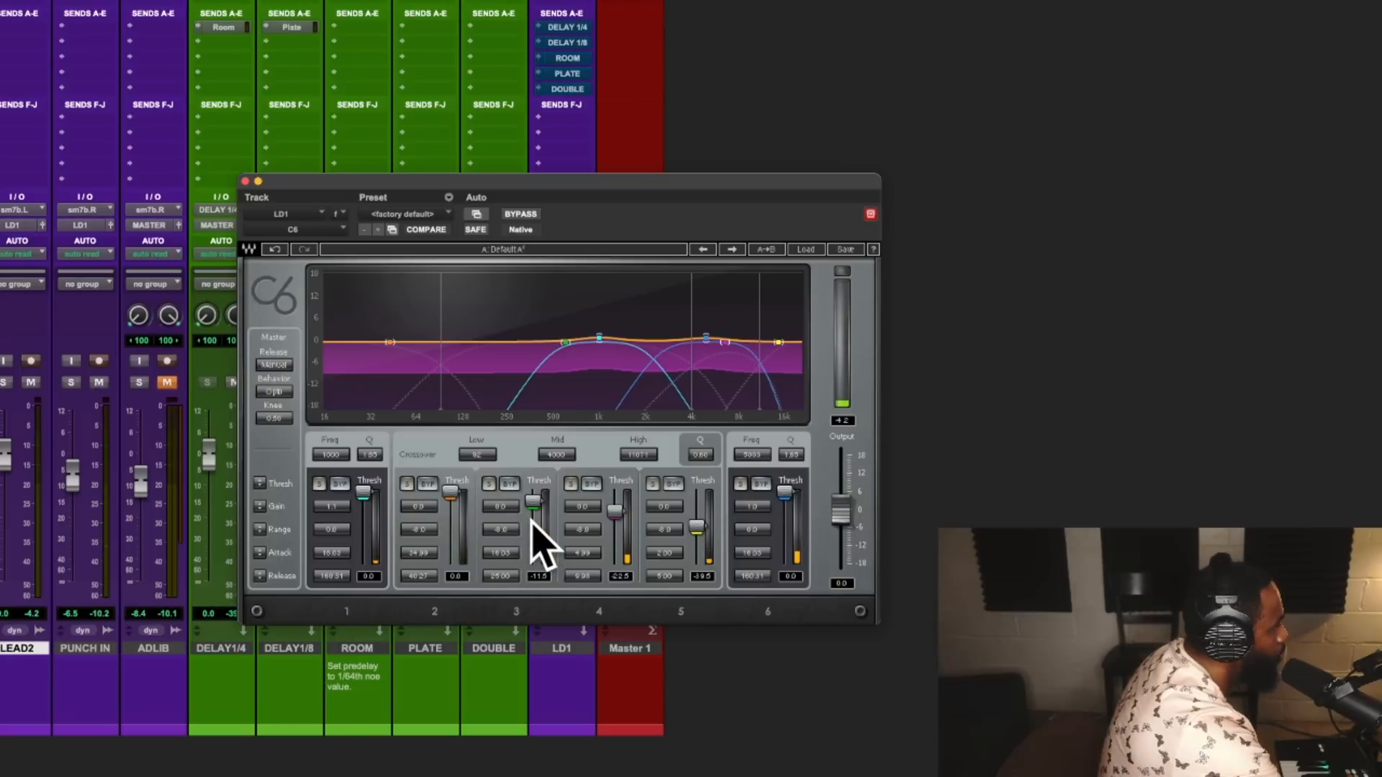
left_click_drag(451, 494, 451, 543)
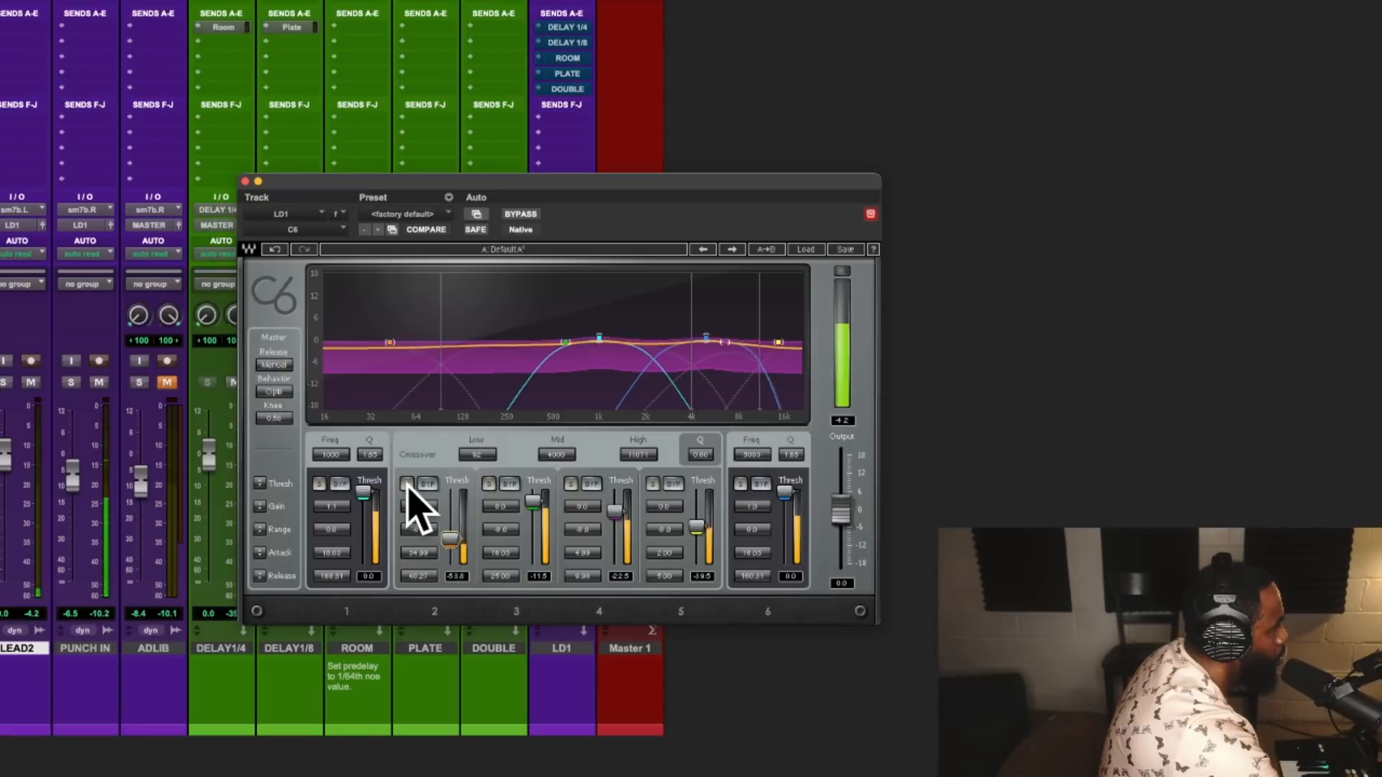
Solo C6 bands 2, 3, 4 and 5 one after another during playback, leaving all bands unsoloed.
left_click(407, 483)
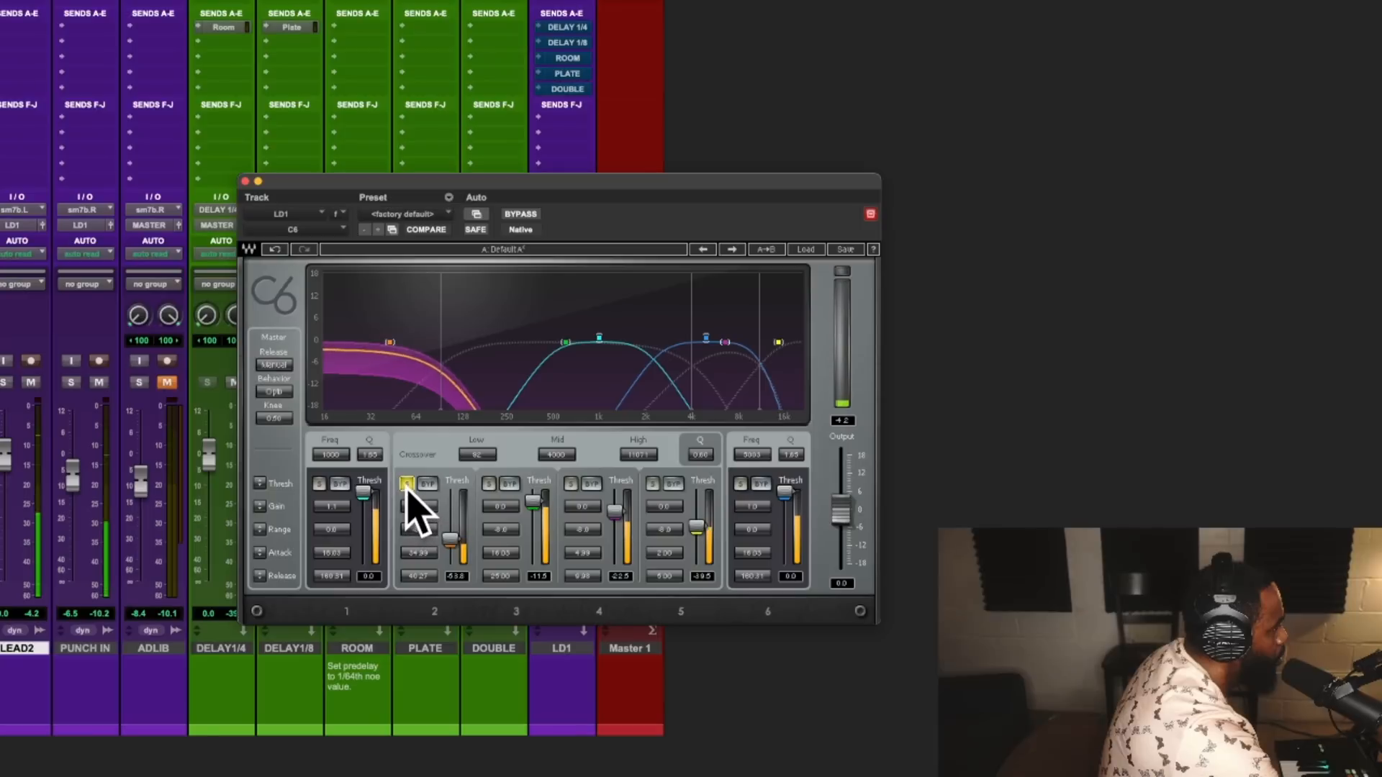
left_click(407, 484)
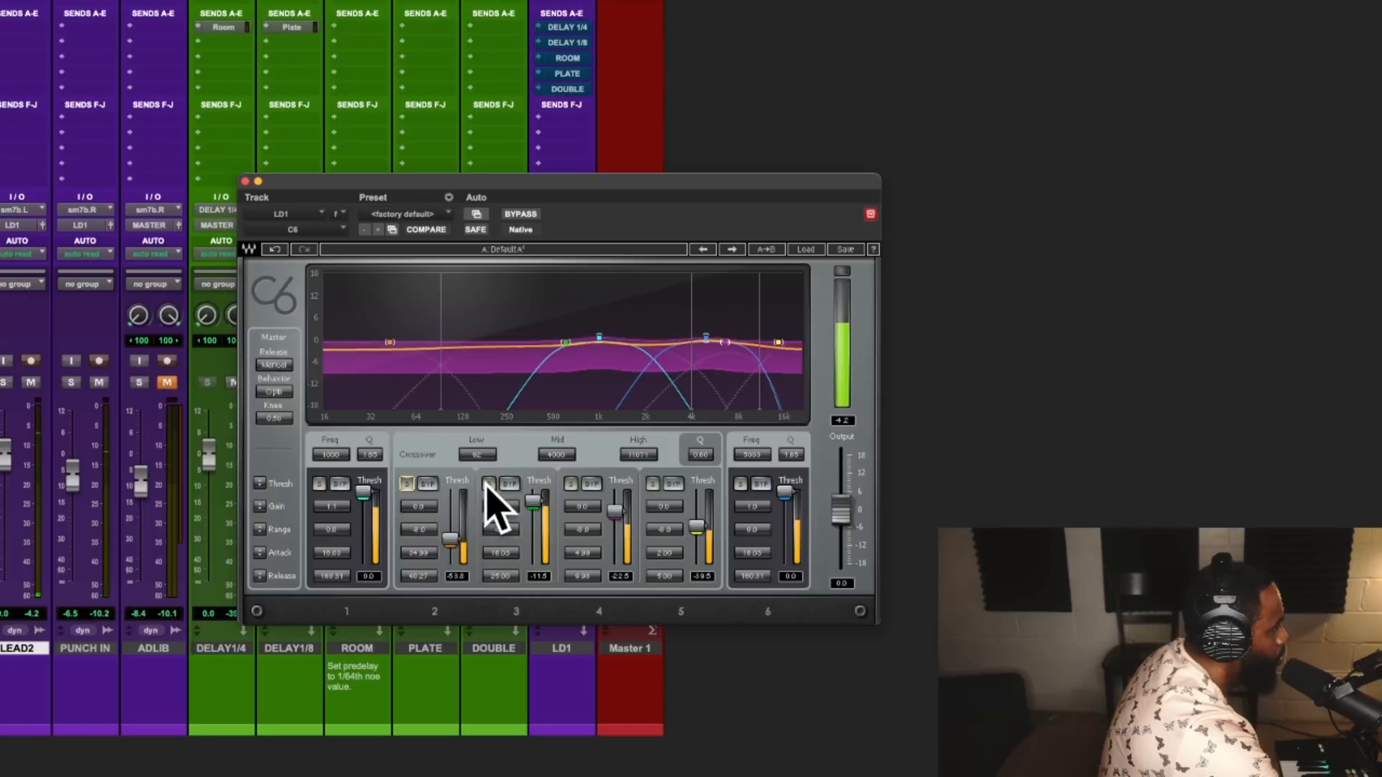
left_click(488, 483)
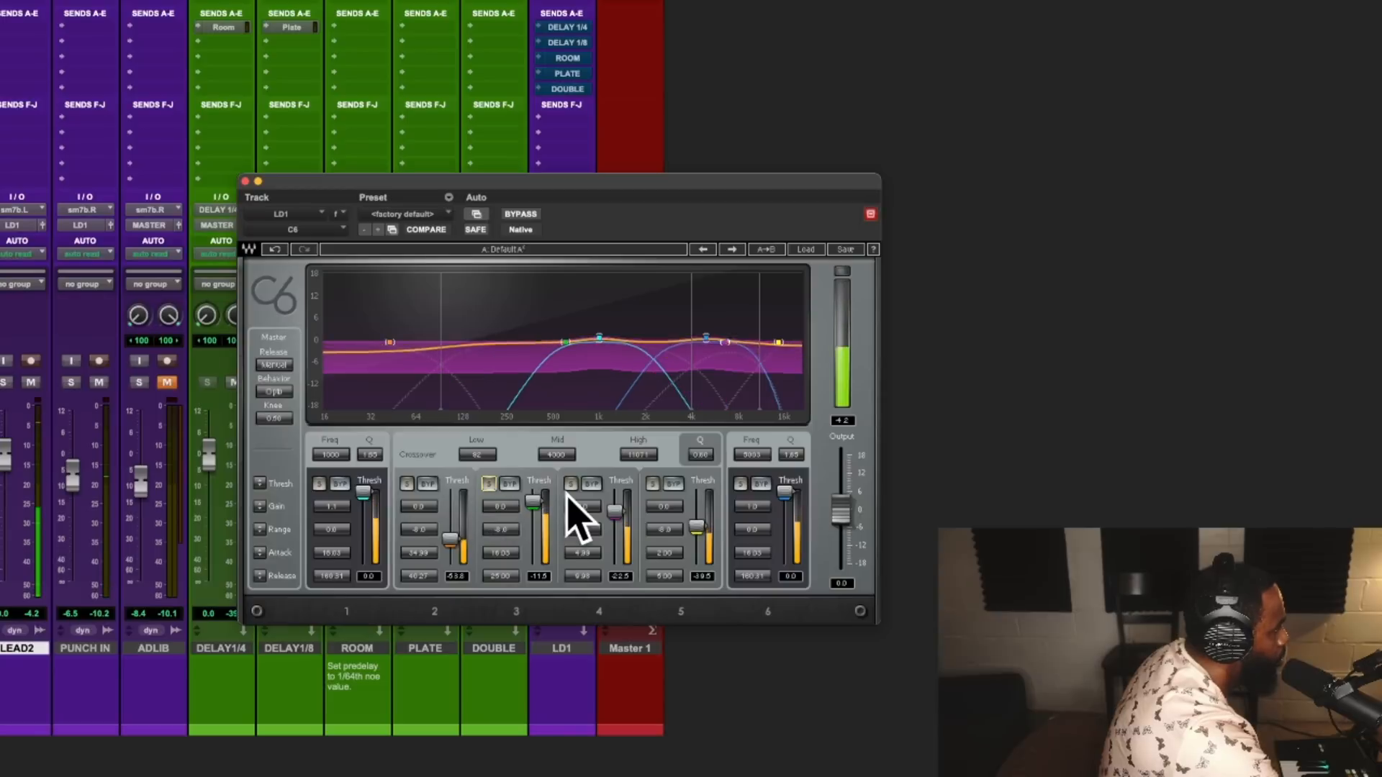
left_click(570, 483)
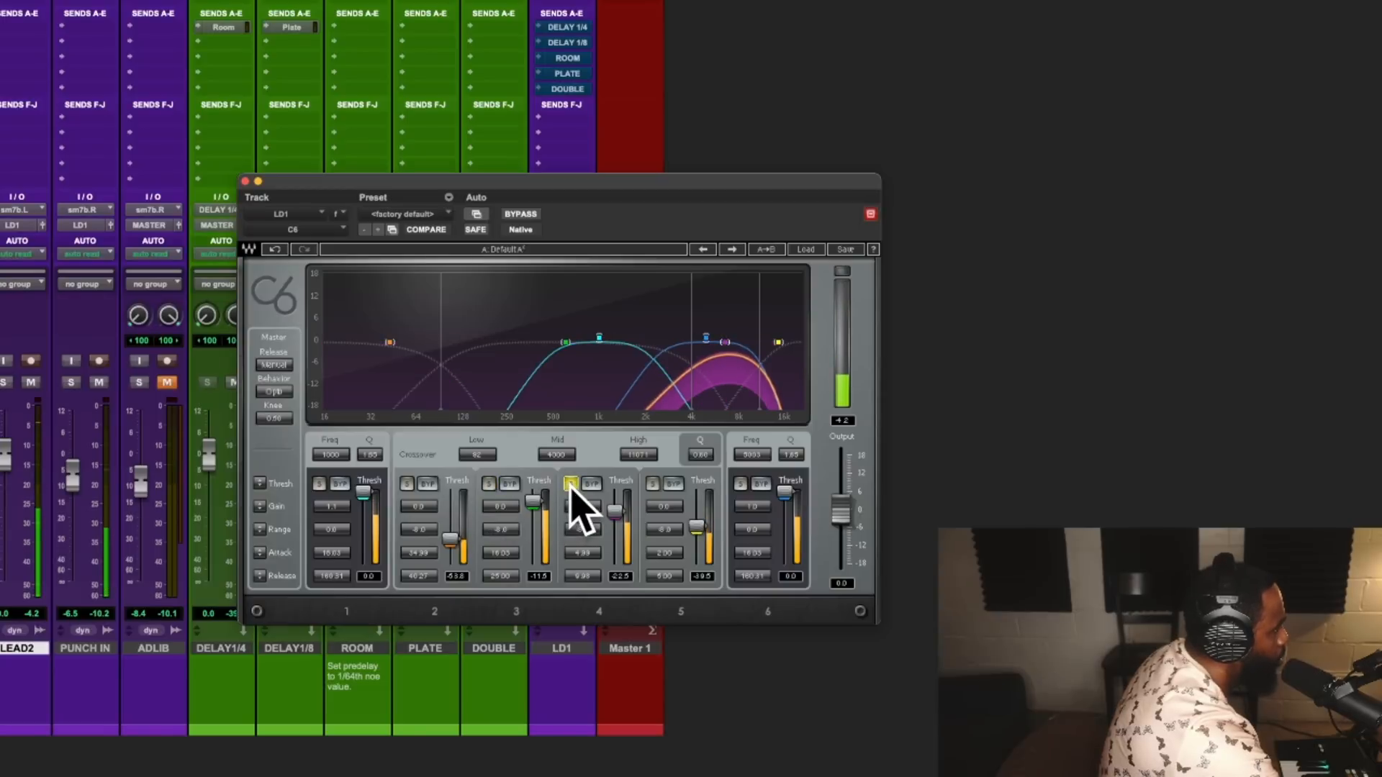
left_click(570, 485)
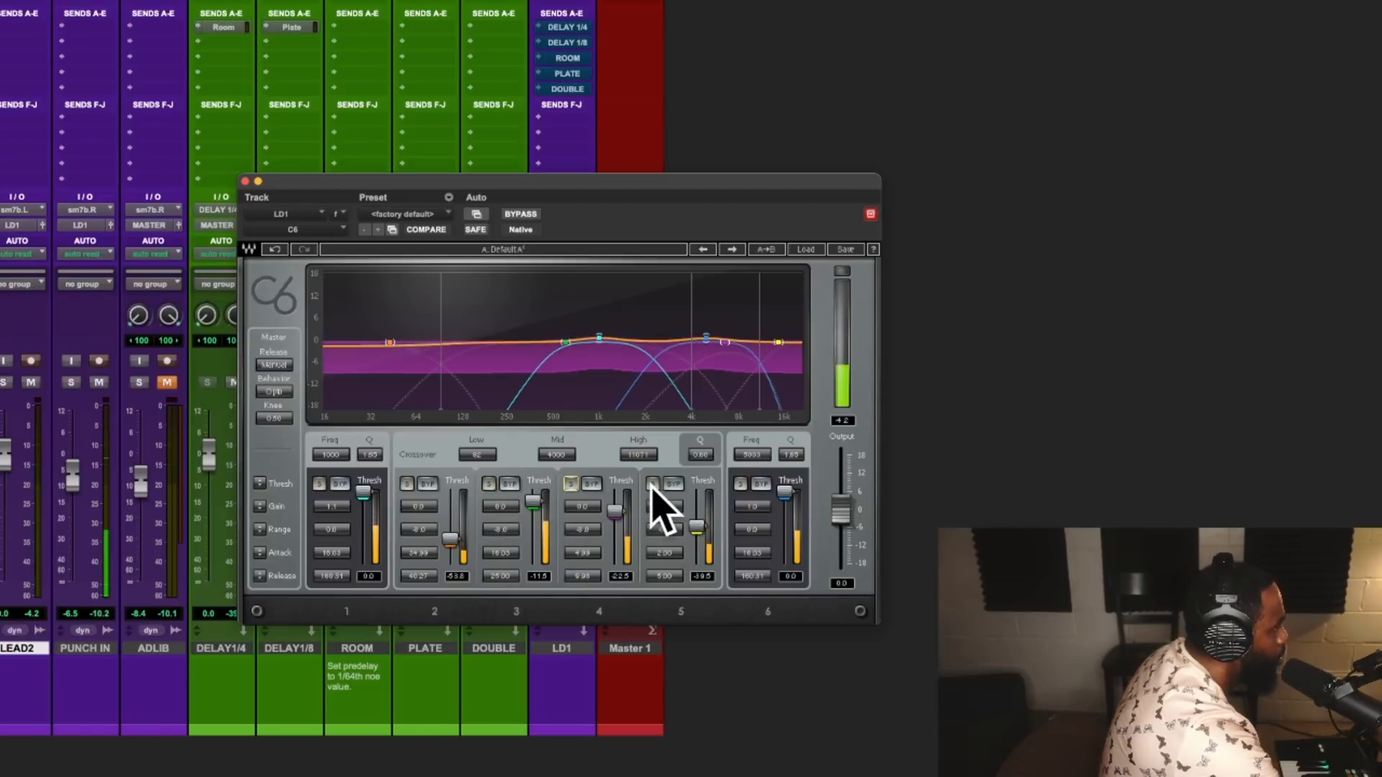
left_click(652, 484)
left_click(652, 484)
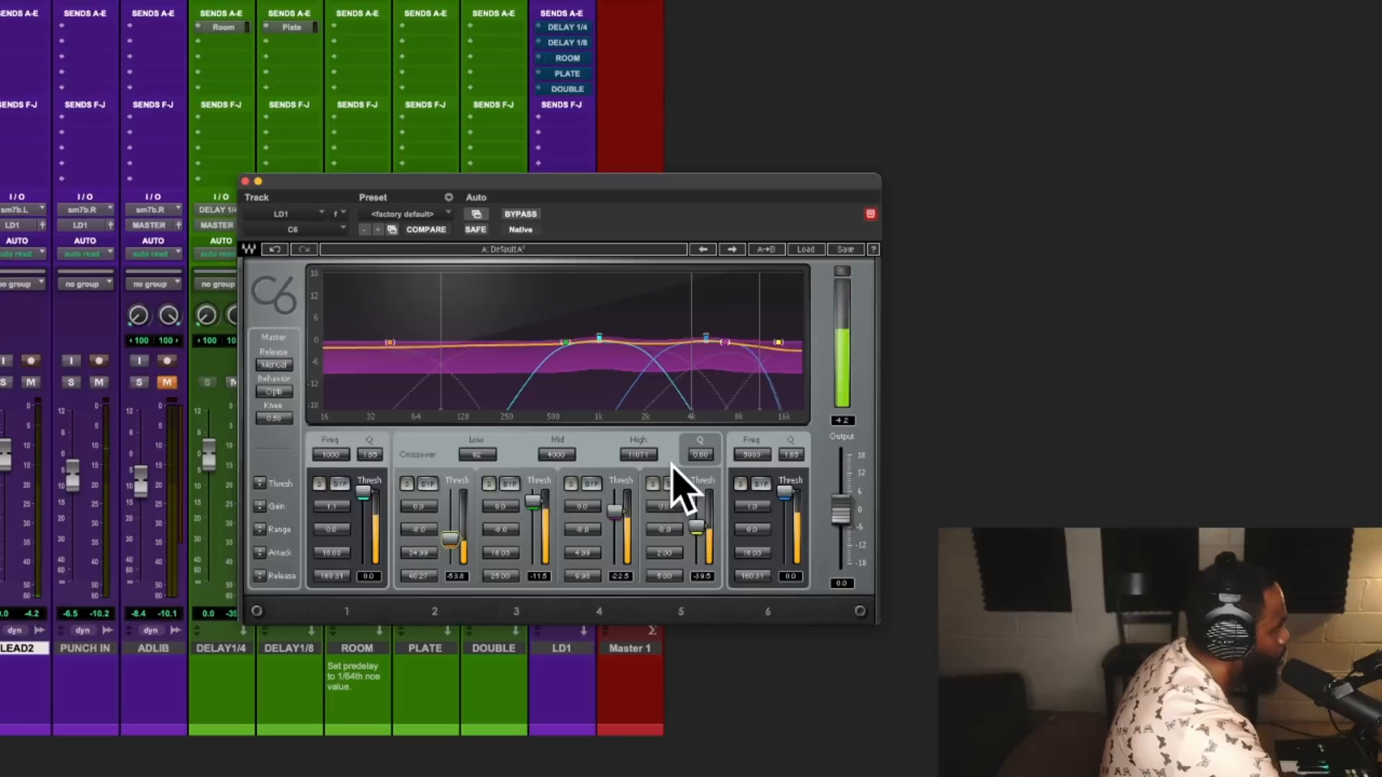
Compare the vocals with the adjusted C6 thresholds bypassed and active, leaving the C6 active.
left_click(521, 215)
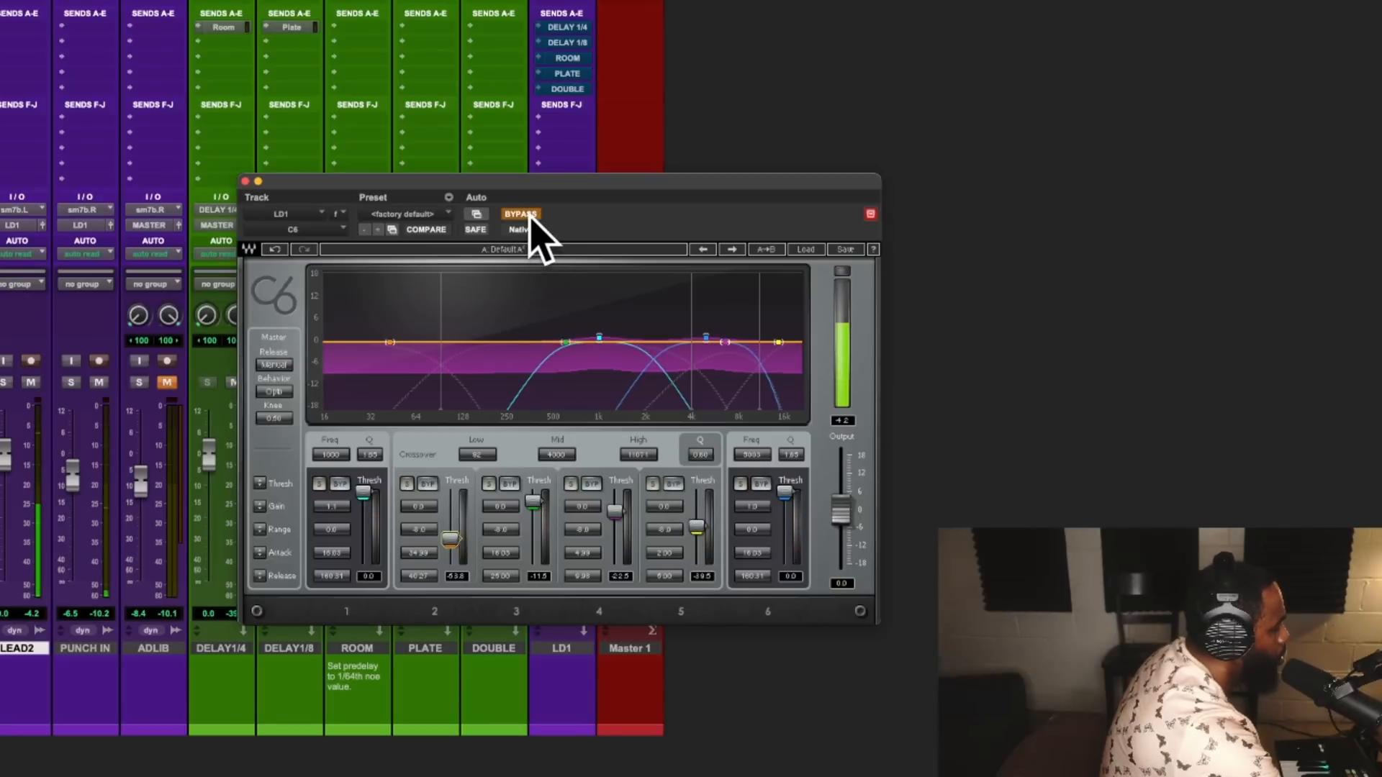
left_click(521, 214)
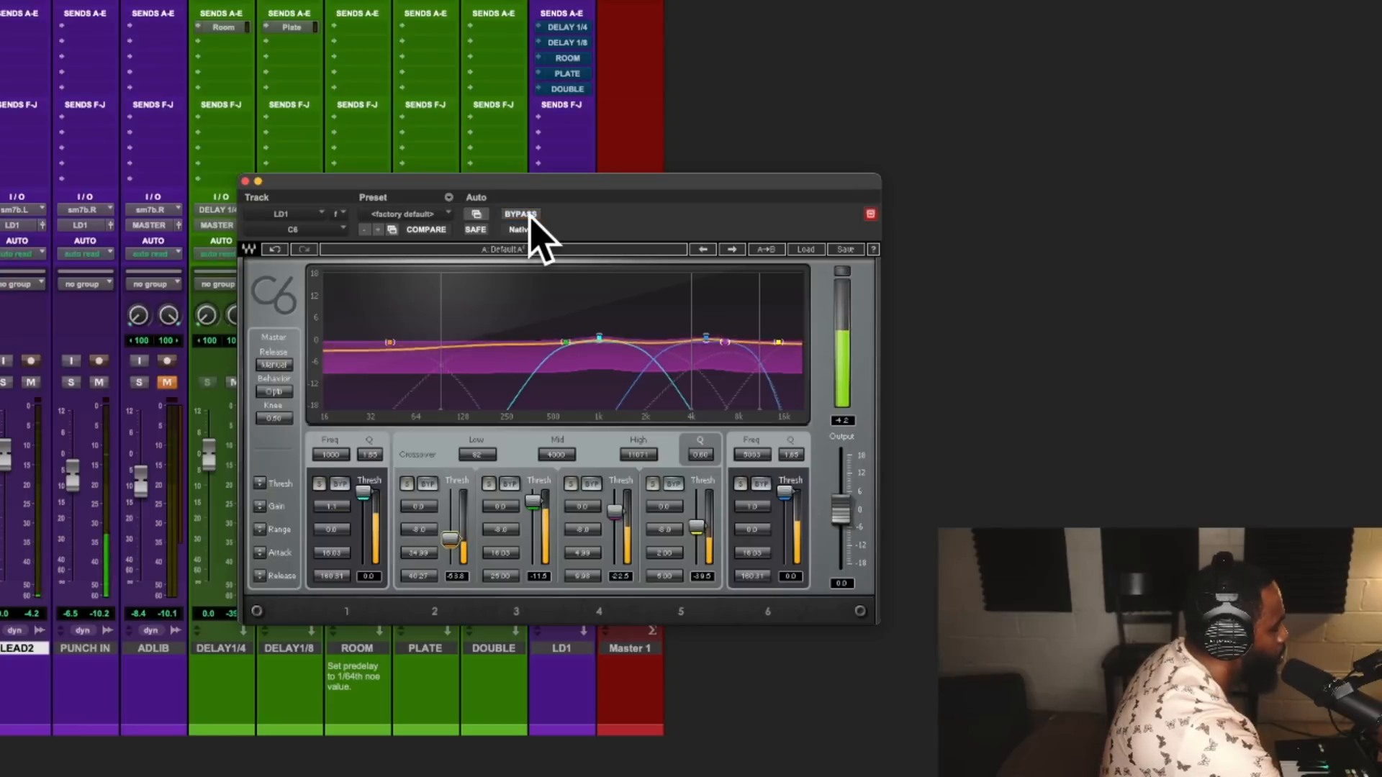
left_click(530, 215)
left_click(531, 216)
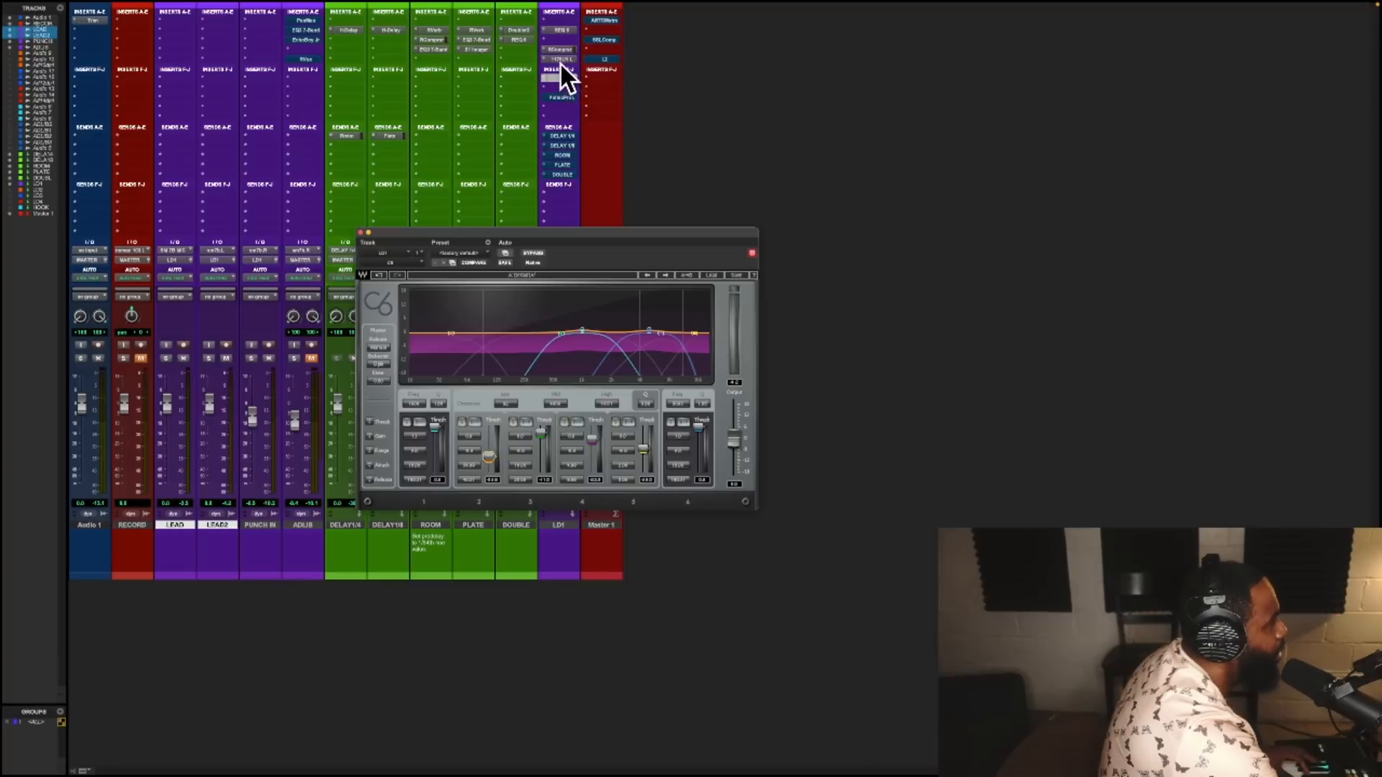
Review the RCompressor and C6 settings on LD1 in turn, and close the plugin windows.
left_click(561, 49)
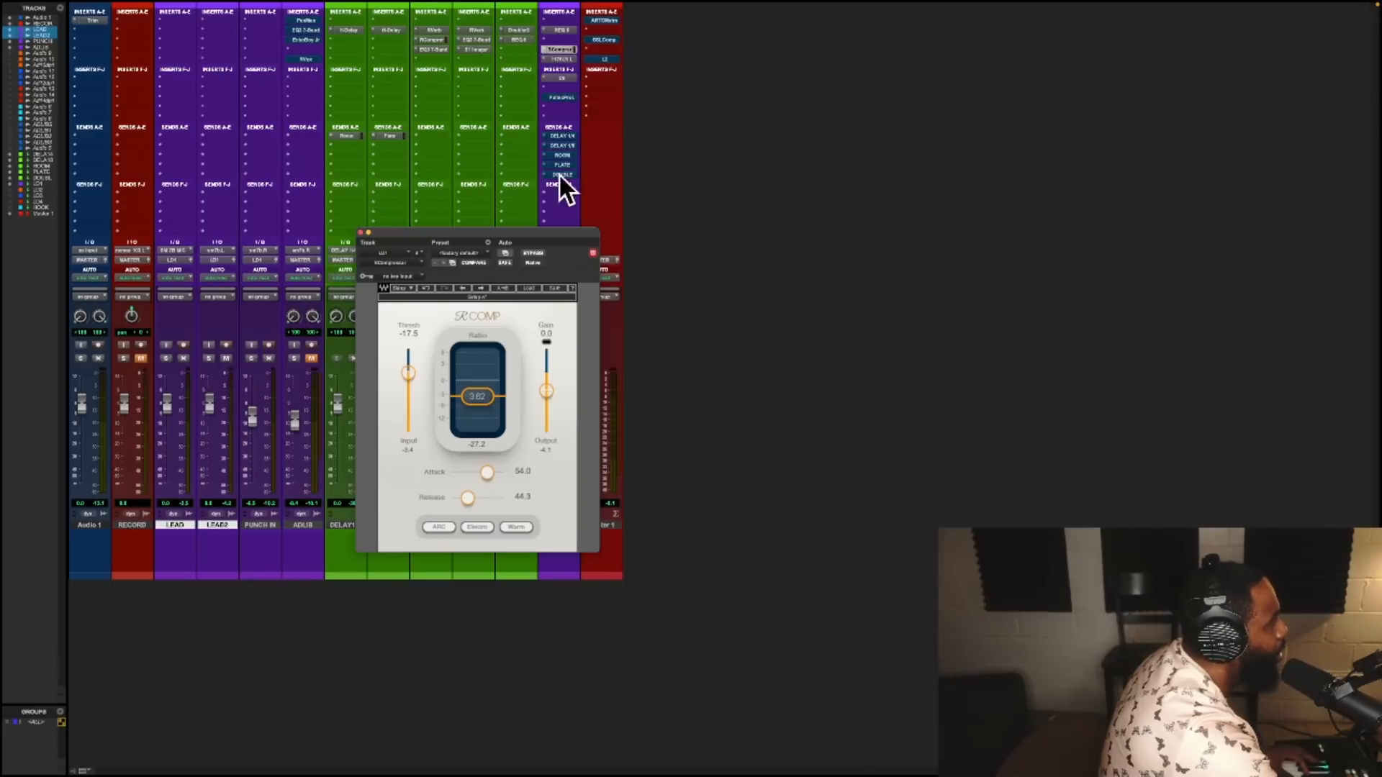
left_click(361, 233)
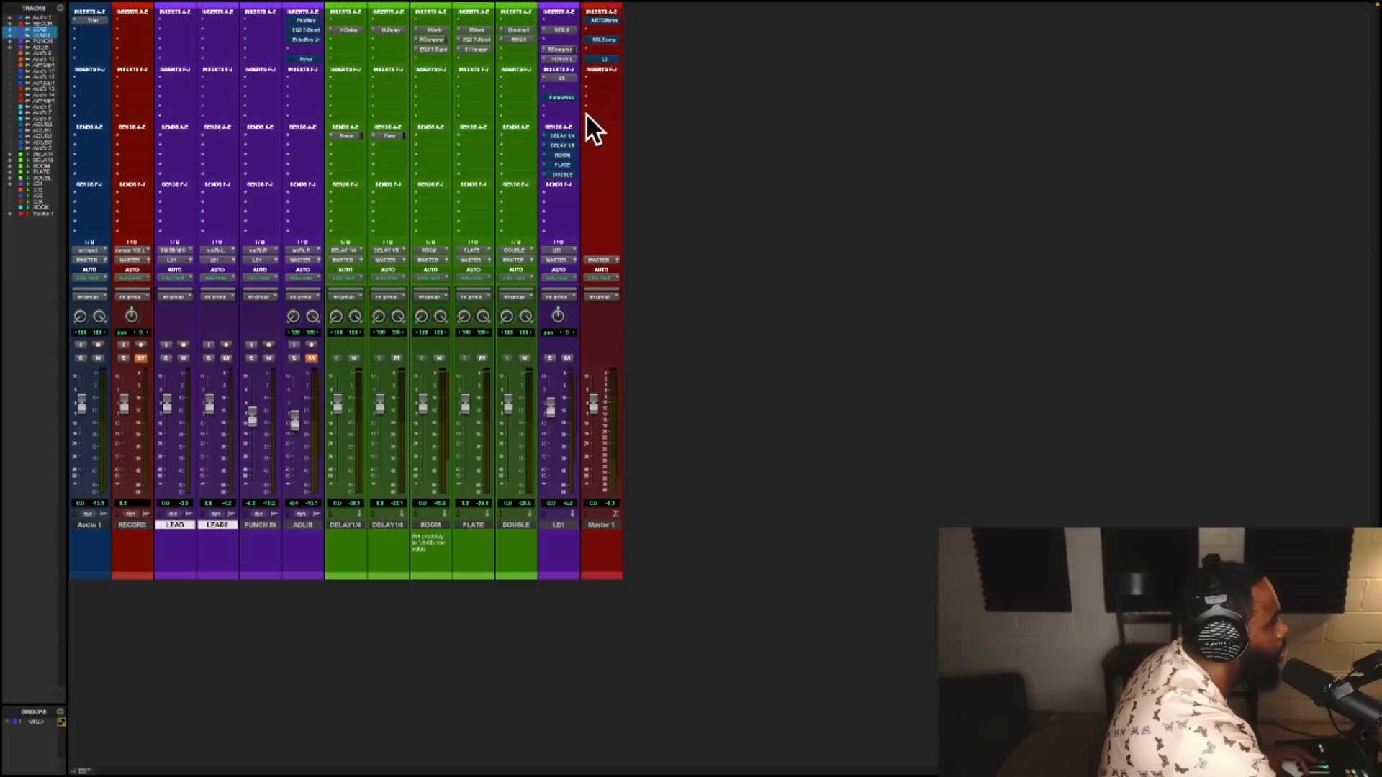
left_click(562, 76)
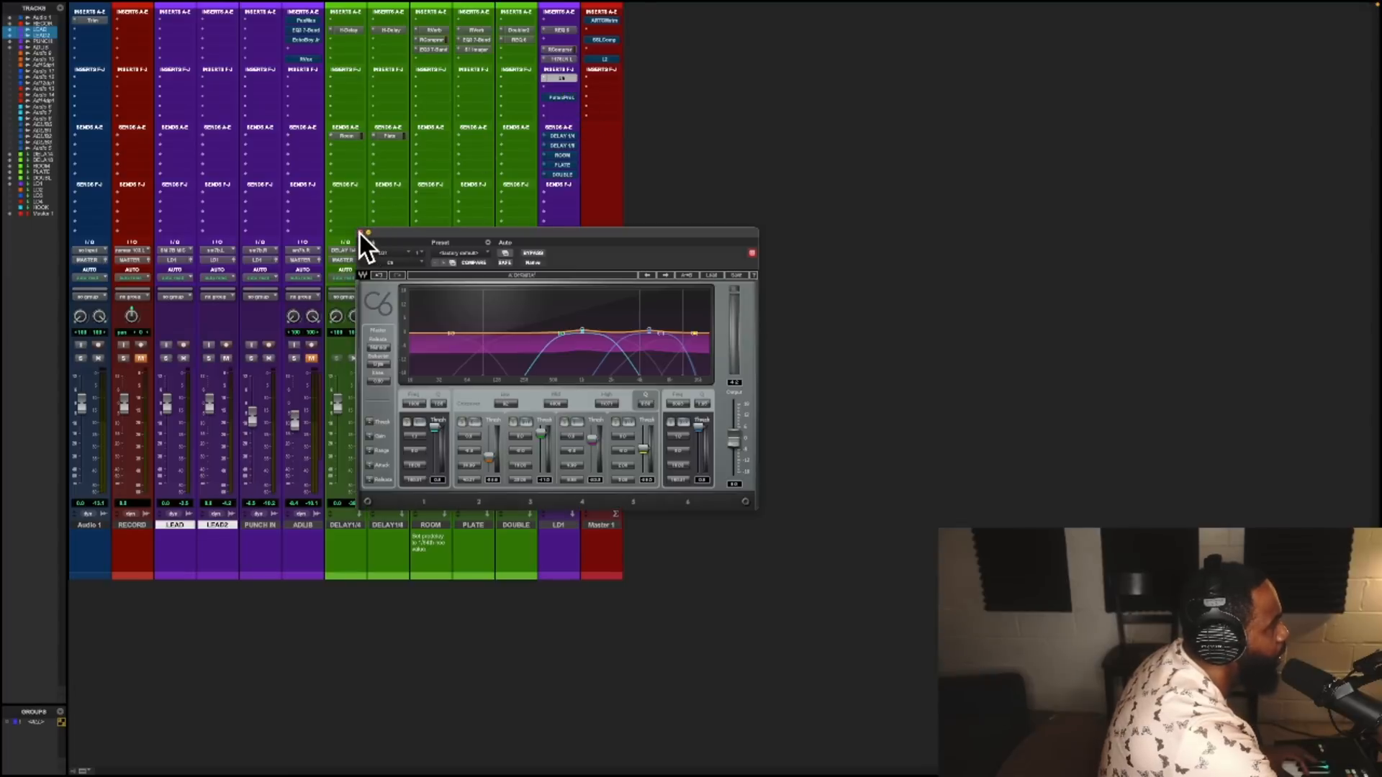
left_click(361, 233)
left_click(560, 49)
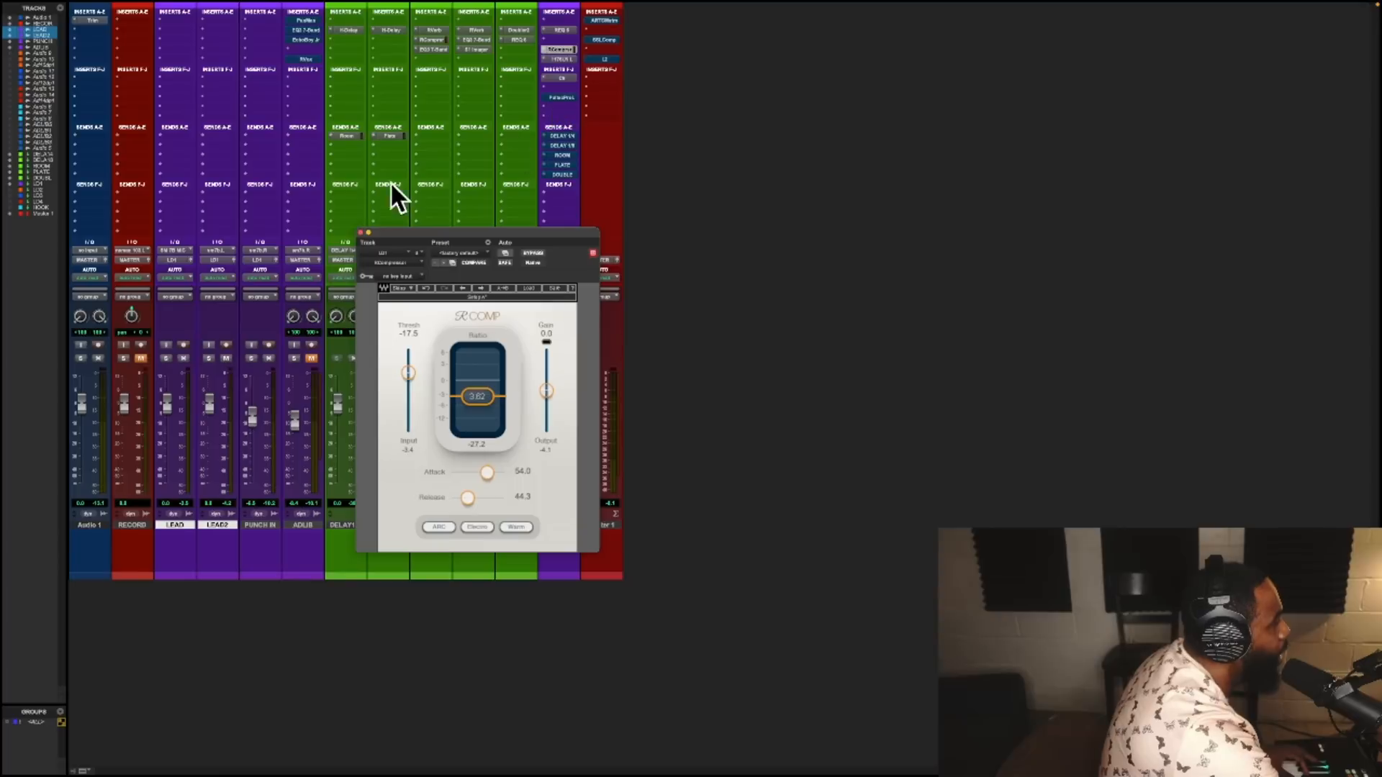
left_click(362, 232)
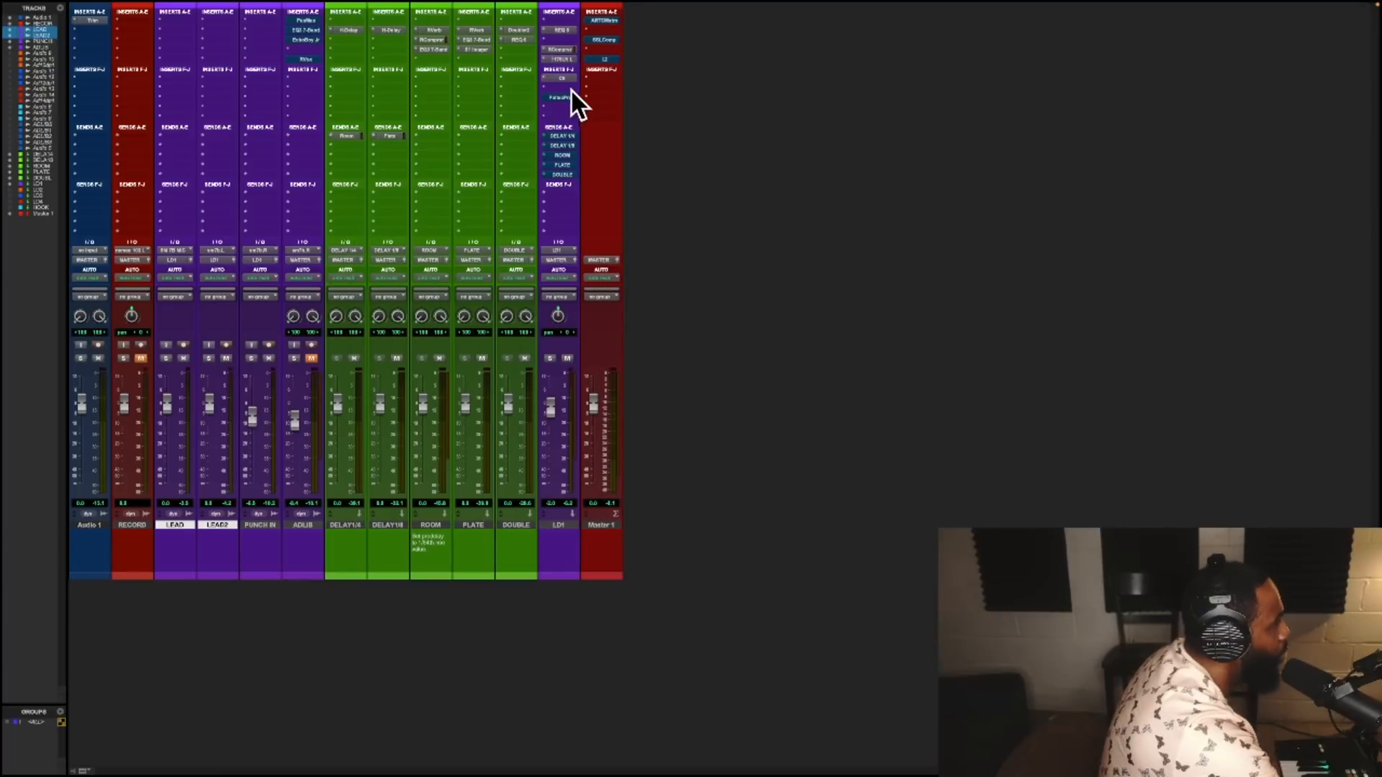